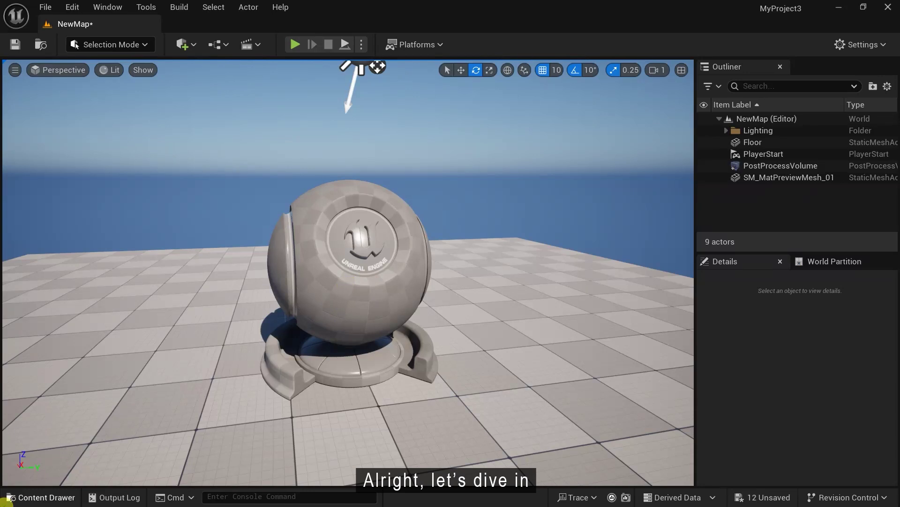
Create a new material named Anisotropy in the Materials folder
click(27, 498)
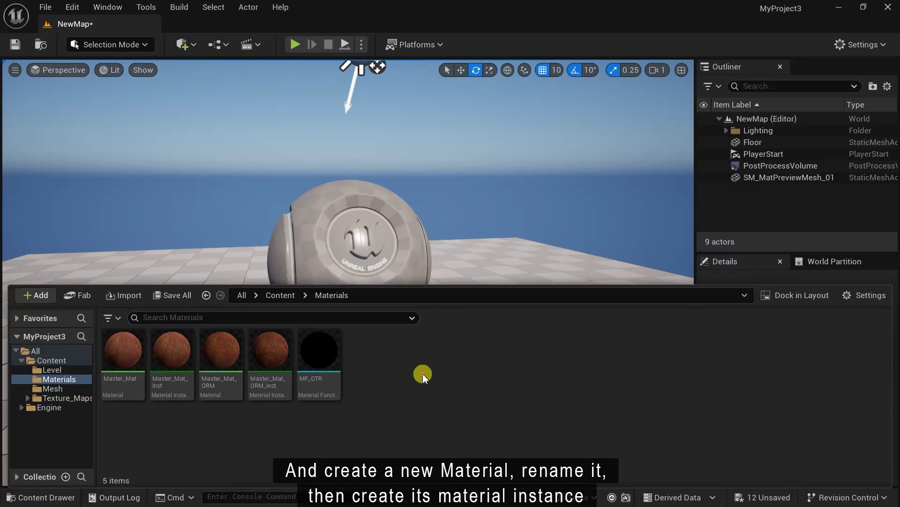
right_click(422, 377)
click(450, 288)
text(Anisotropy)
key(Return)
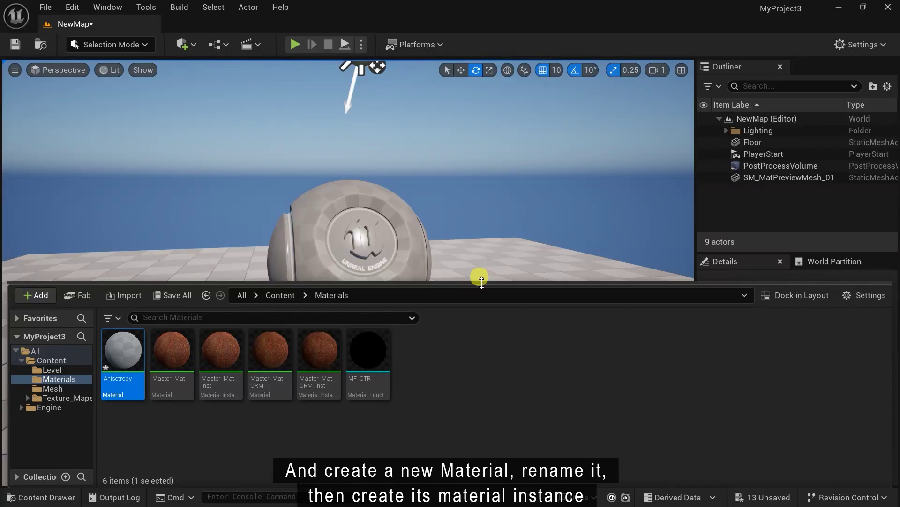
Create a material instance from the Anisotropy material and apply it to the preview mesh in the level
right_click(114, 348)
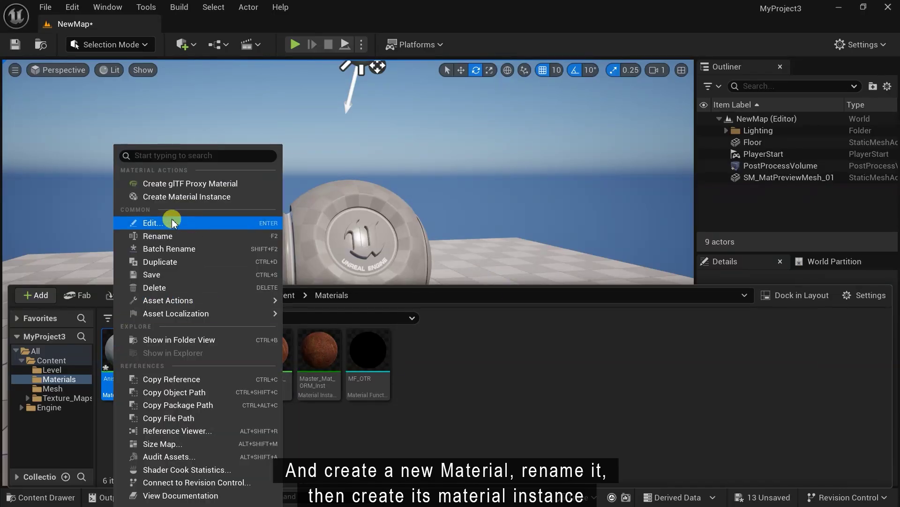
click(186, 196)
key(Return)
drag(239, 321, 329, 211)
Open the Anisotropy material and connect a new Constant3Vector node to its Base Color input
click(40, 497)
double_click(141, 366)
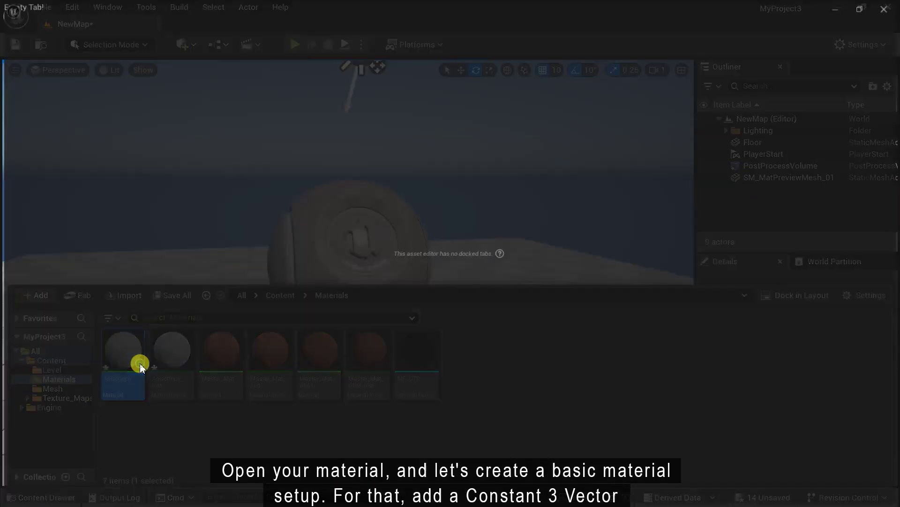
scroll(446, 306, down, 1)
right_drag(420, 298, 529, 314)
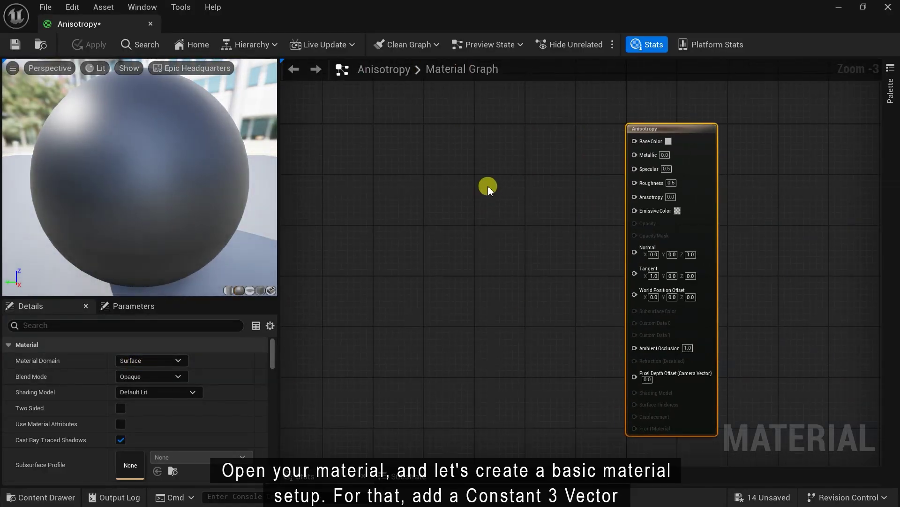
right_click(514, 151)
text(cons)
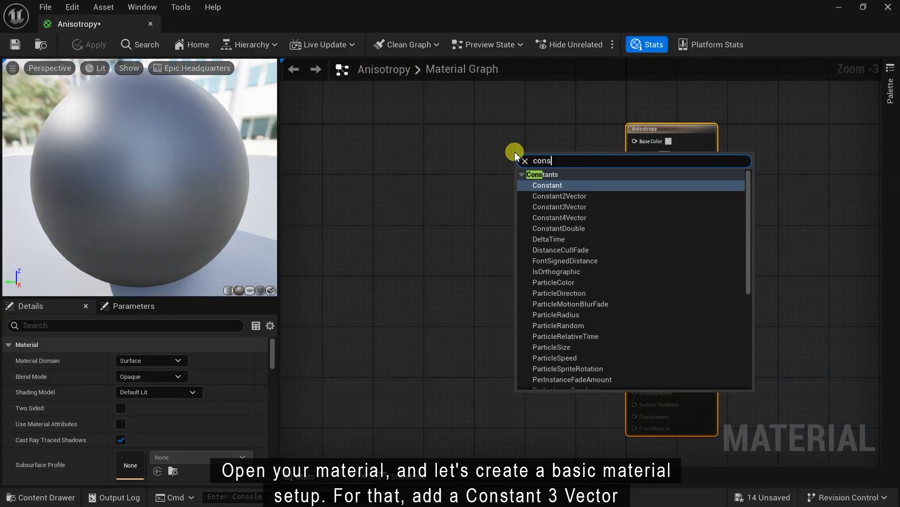
click(559, 207)
scroll(550, 306, up, 3)
drag(571, 256, 688, 240)
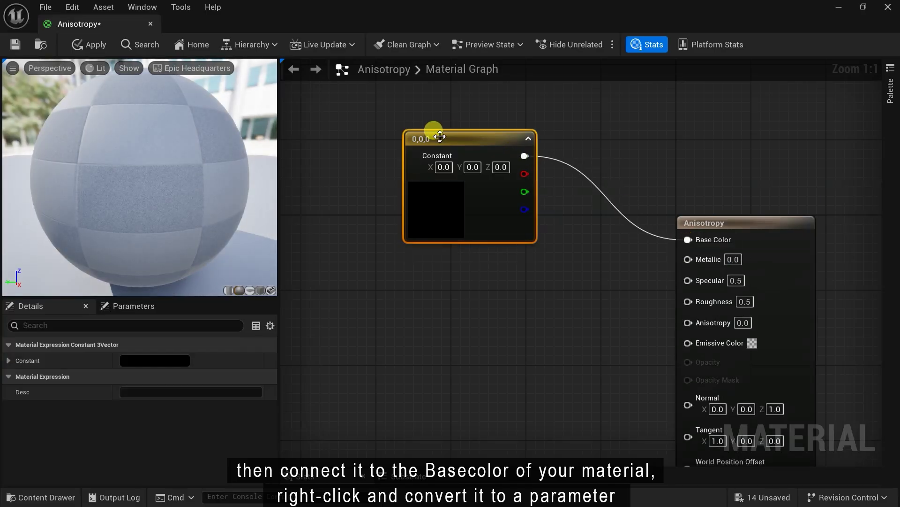
Convert the Constant3Vector node to a parameter named BaseColor
right_click(440, 137)
click(454, 174)
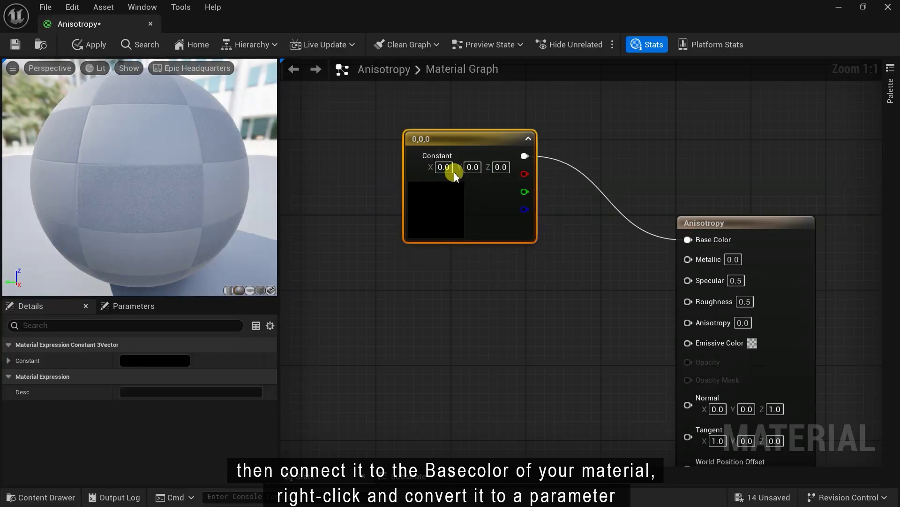
text(BaseColor)
key(Return)
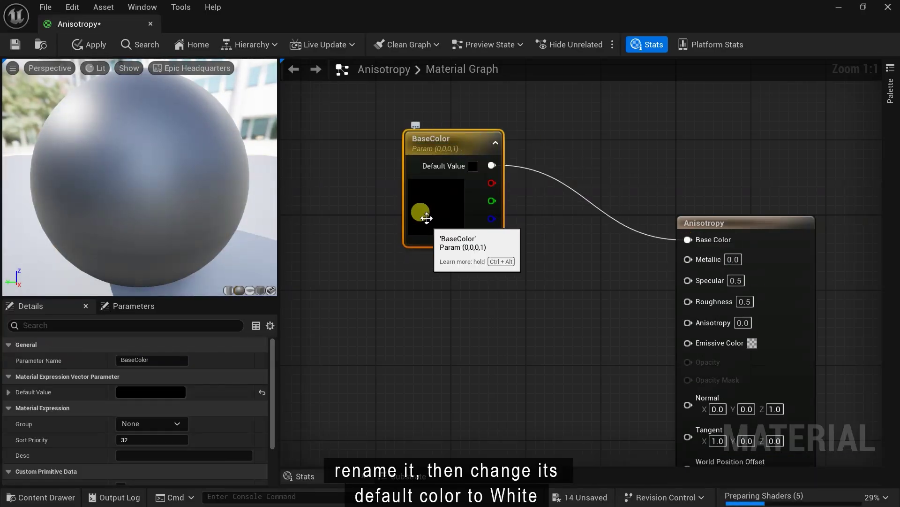
Set the BaseColor parameter's default color to white and move the node higher in the graph
double_click(427, 218)
drag(584, 249, 593, 236)
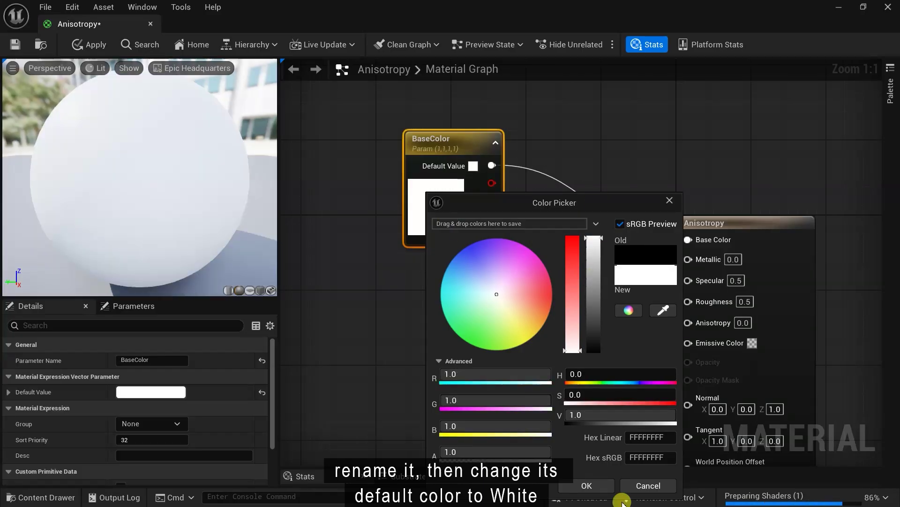
click(600, 487)
scroll(429, 336, down, 1)
drag(432, 174, 432, 116)
Add a scalar parameter named Metallic to the Metallic input, place it below BaseColor and set its default value to 1
drag(654, 270, 520, 287)
text(sc)
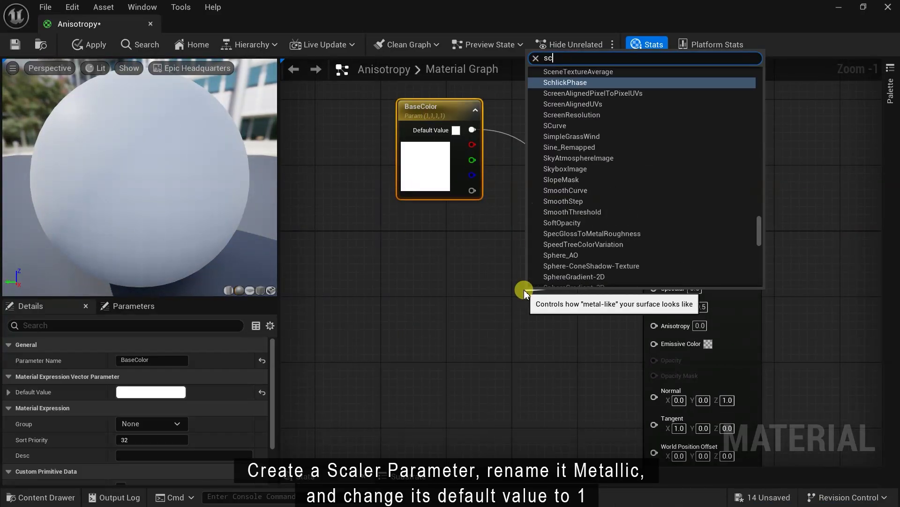
text(al)
click(564, 177)
text(Metallix)
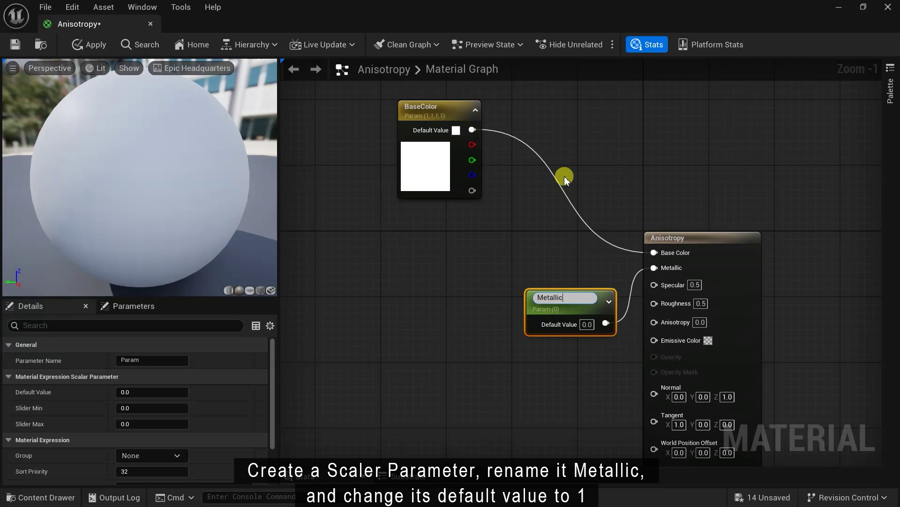
key(Return)
drag(561, 297, 424, 248)
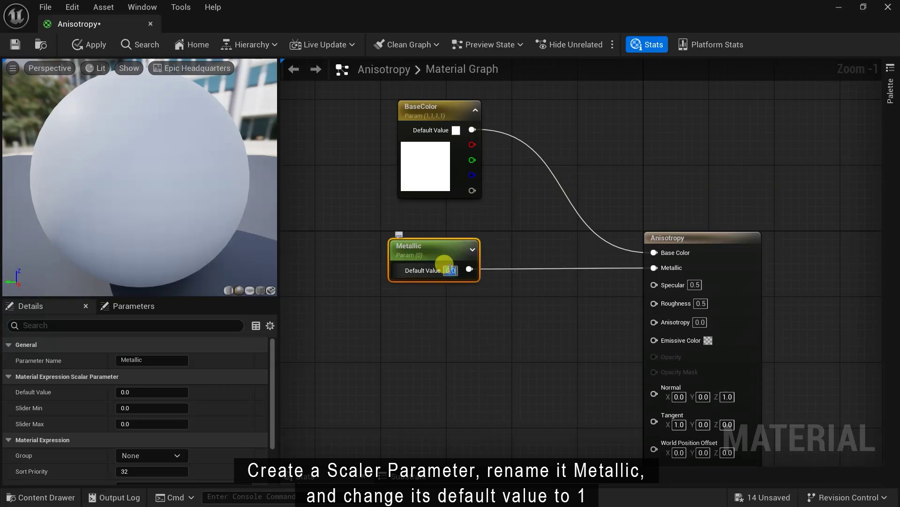
click(449, 270)
text(1)
key(Return)
Add a scalar parameter named Roughness to the Roughness input, set its default value to 0.15 and place it below Metallic
drag(654, 302, 444, 334)
text(scal)
click(499, 217)
text(Roughness)
key(Return)
click(509, 365)
text(0.15)
key(Return)
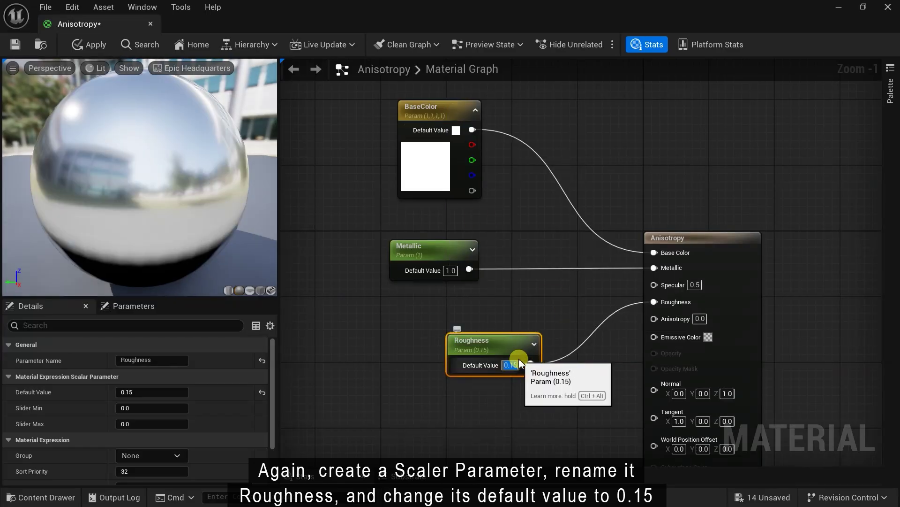
drag(500, 341, 441, 304)
Add a scalar parameter named Anisotropy to the material's Anisotropy input and place it below Roughness
right_drag(740, 222, 768, 143)
drag(721, 155, 731, 184)
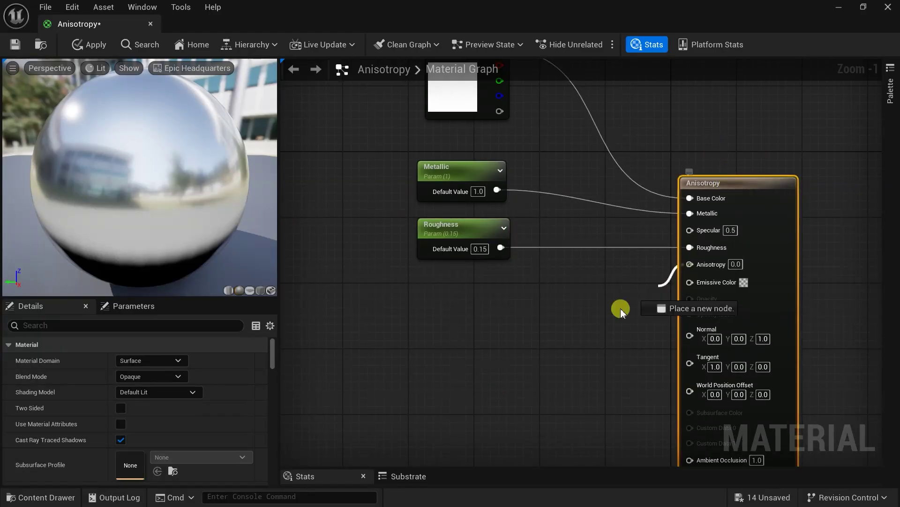
drag(690, 264, 496, 354)
text(scal)
click(543, 241)
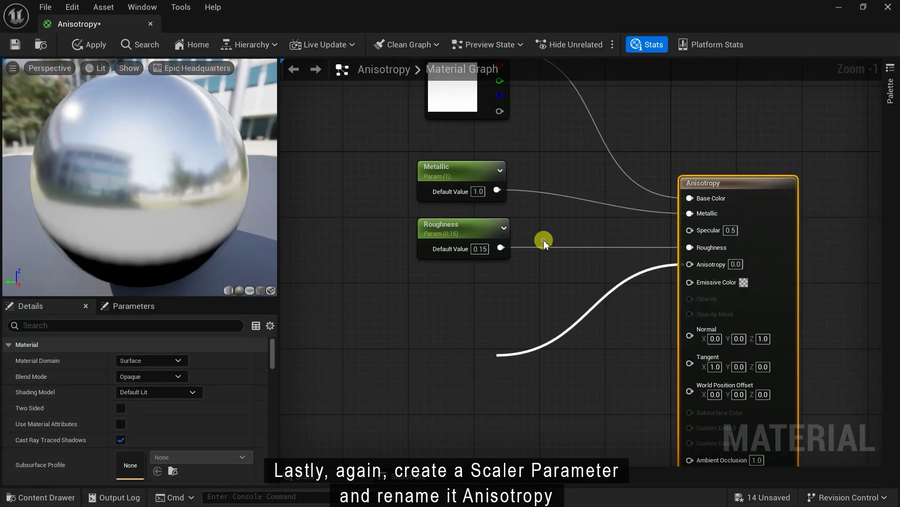
text(Anisotropy)
key(Return)
drag(540, 372, 463, 301)
right_drag(487, 368, 496, 391)
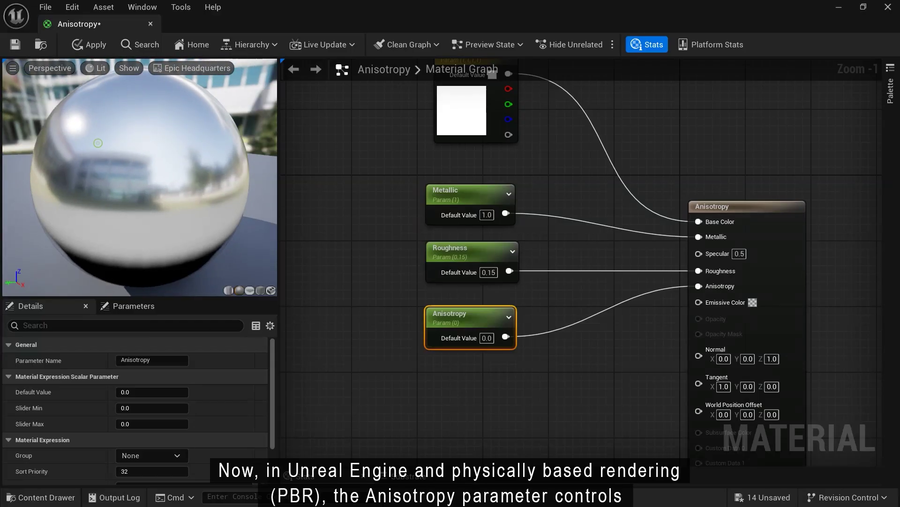
Enlarge the material preview and try Anisotropy default values of 1, -1 and 0 to compare the highlight stretching
drag(97, 142, 39, 72)
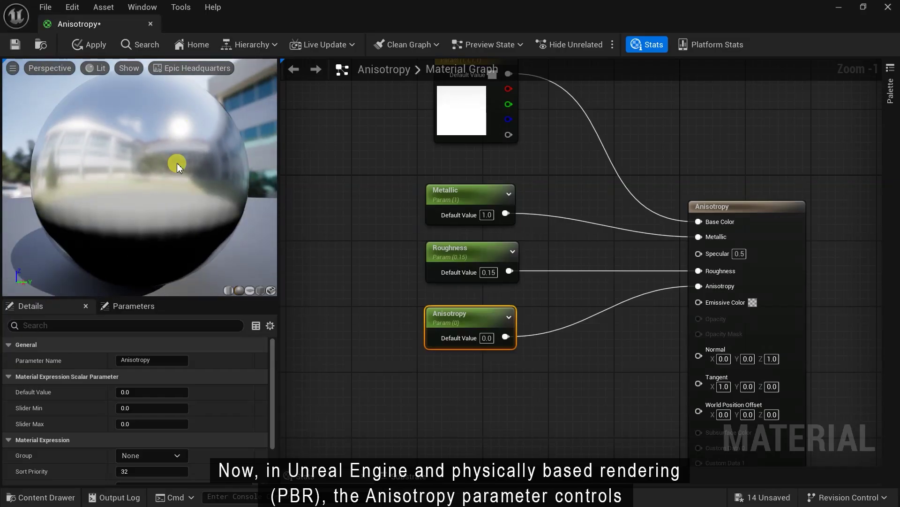
drag(172, 298, 172, 355)
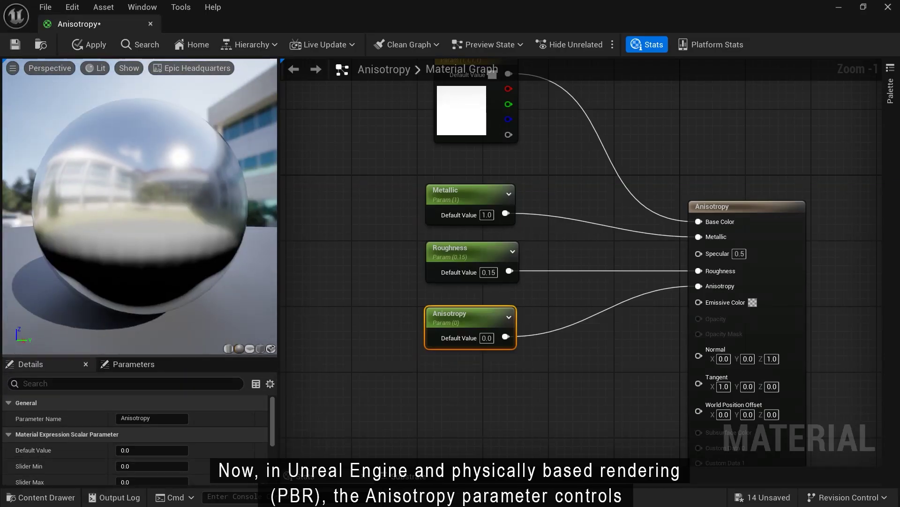
click(487, 338)
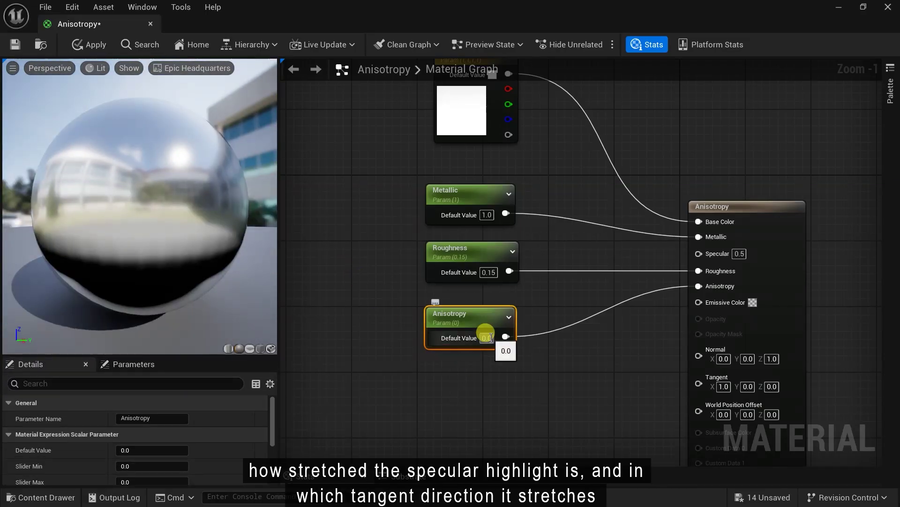
text(1)
key(Return)
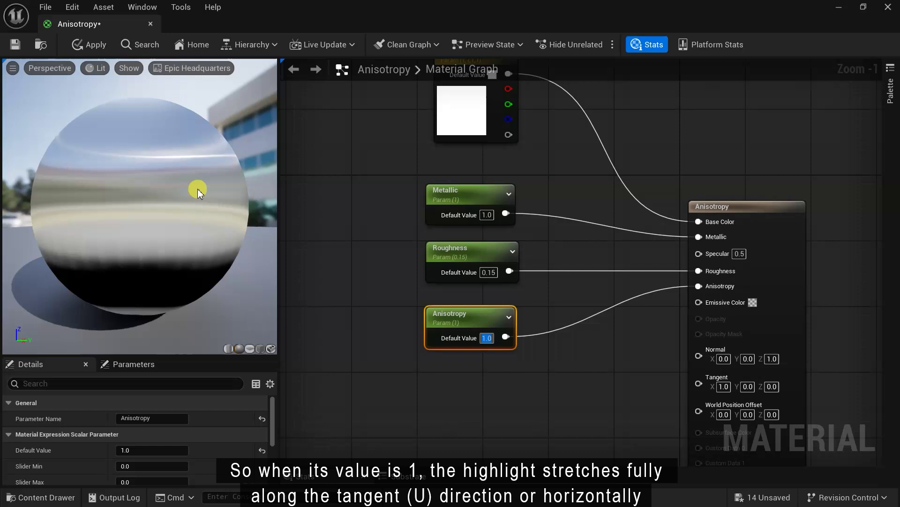
text(-1)
key(Return)
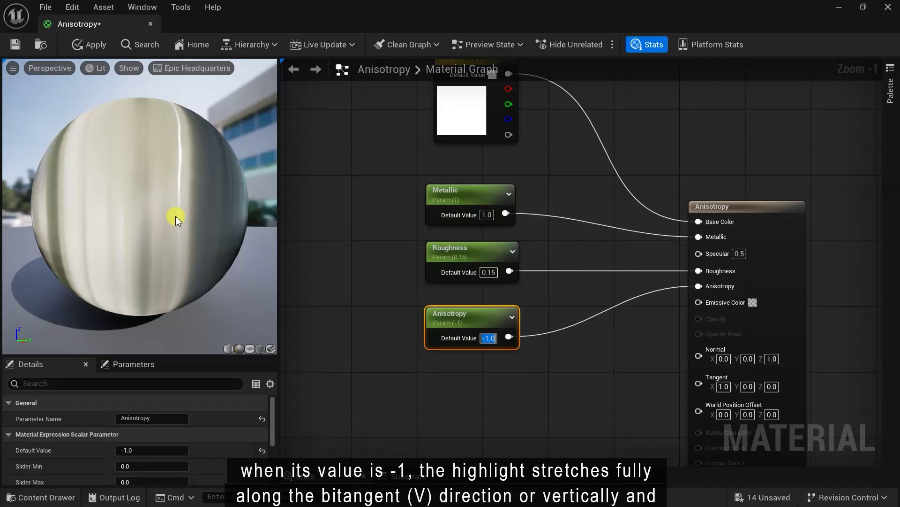
text(0)
key(Return)
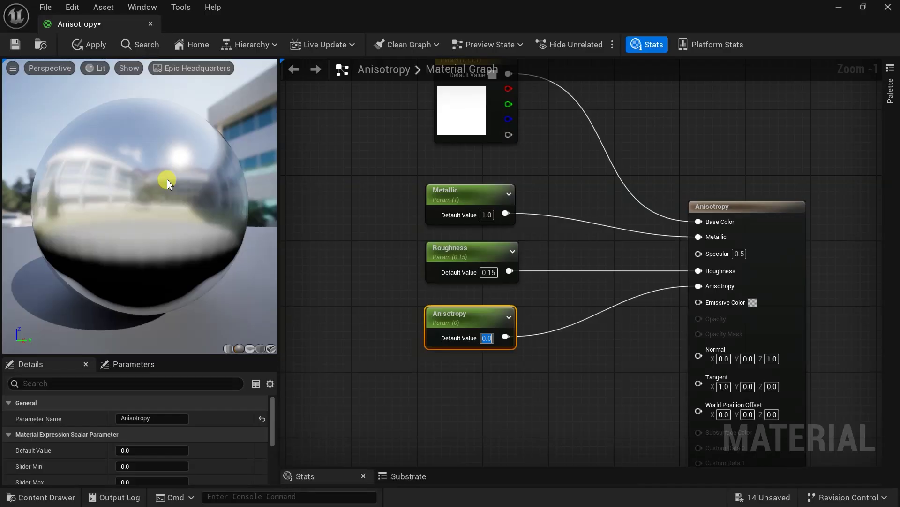
Set the Anisotropy parameter's default value to 1
text(1)
key(Return)
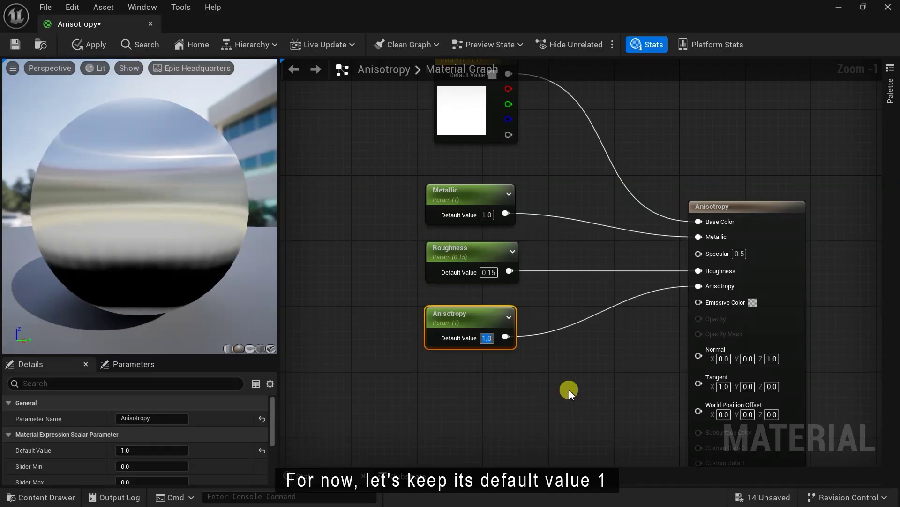
right_drag(569, 392, 563, 327)
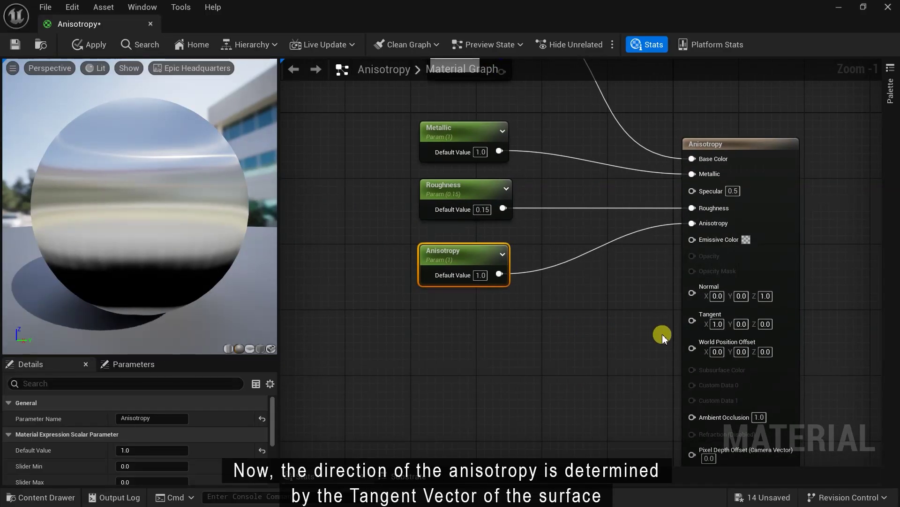
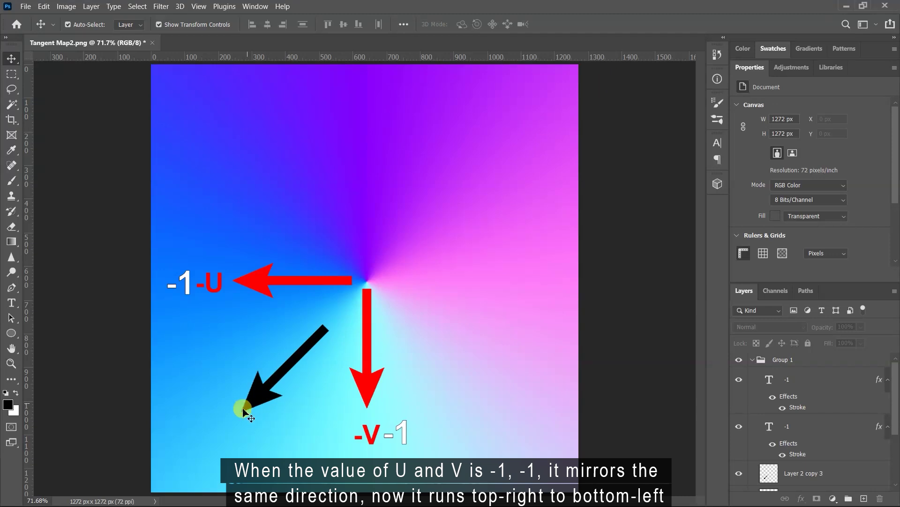
In Photoshop, hide Group 1 of the tangent map and show Group 3 with its -1 and 1 labels and diagonal arrow
click(753, 360)
click(738, 360)
click(738, 389)
click(753, 389)
scroll(755, 413, down, 2)
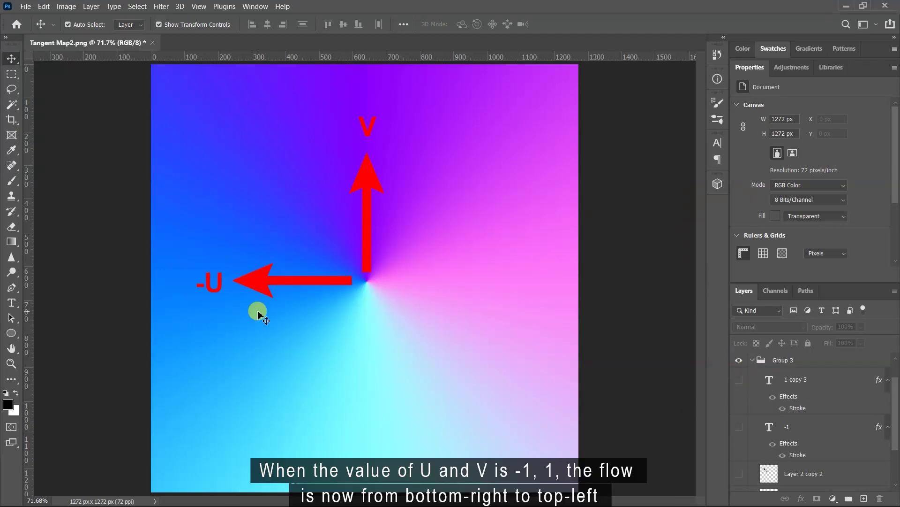
click(741, 380)
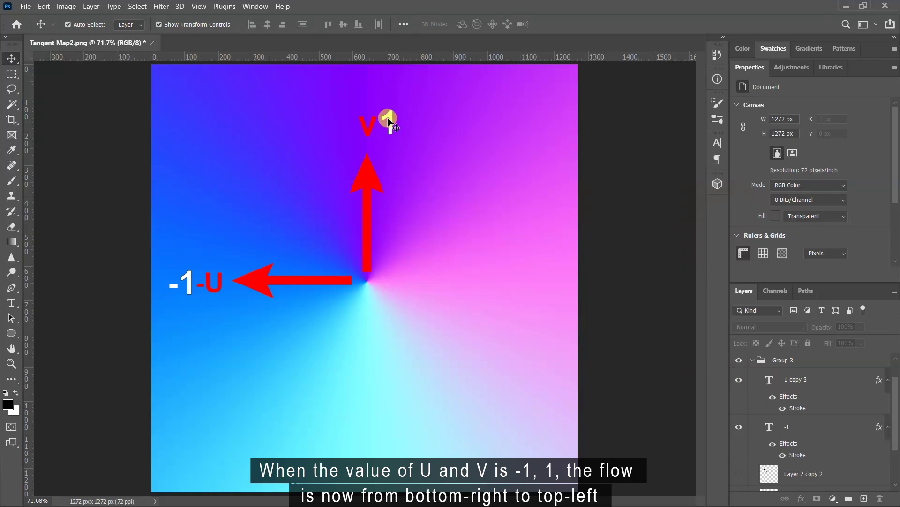
click(739, 473)
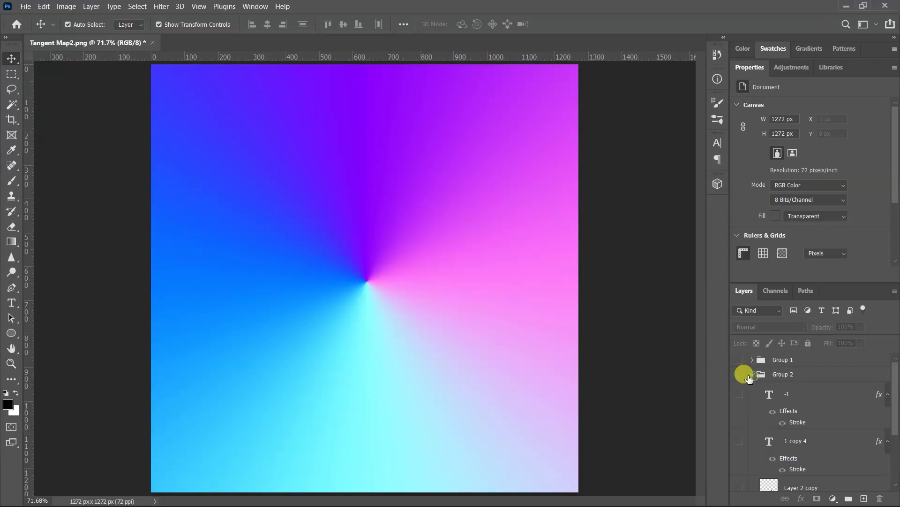
Show the U 1 and -V -1 labels and the diagonal arrow inside Group 2
click(751, 372)
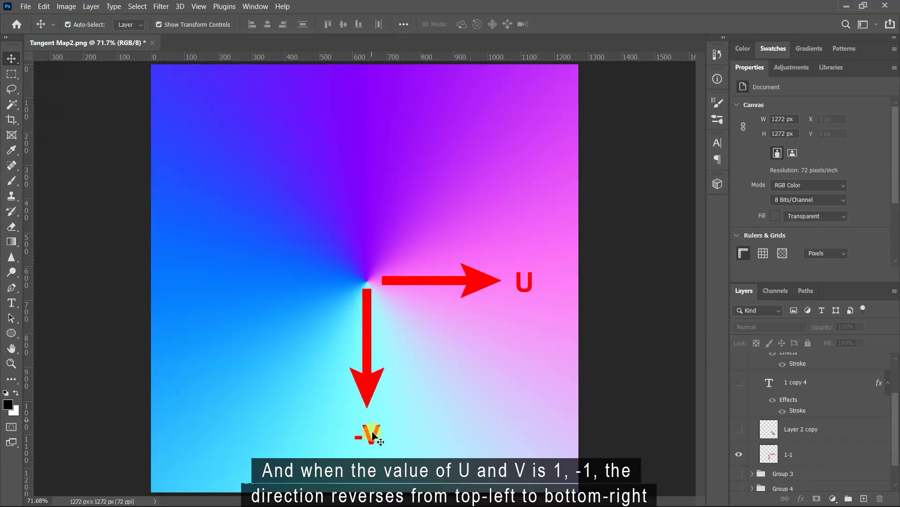
click(739, 382)
scroll(742, 365, up, 1)
click(738, 355)
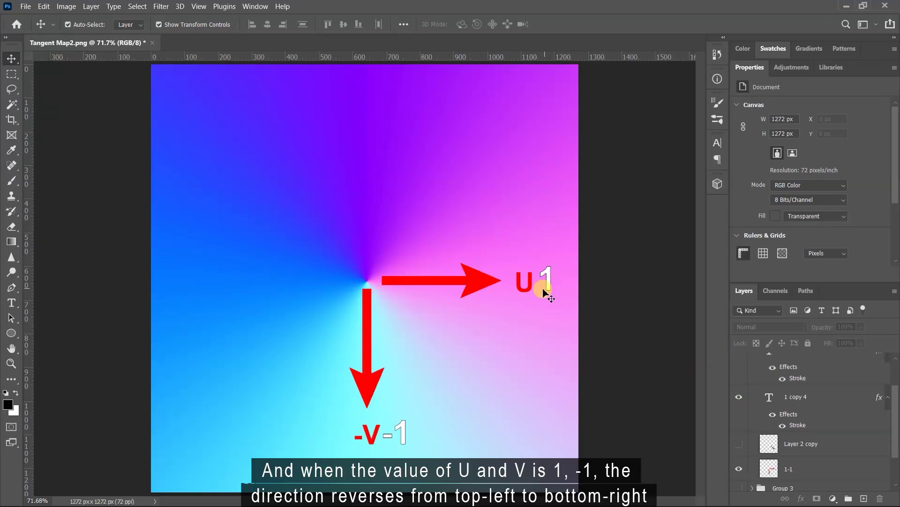
click(743, 443)
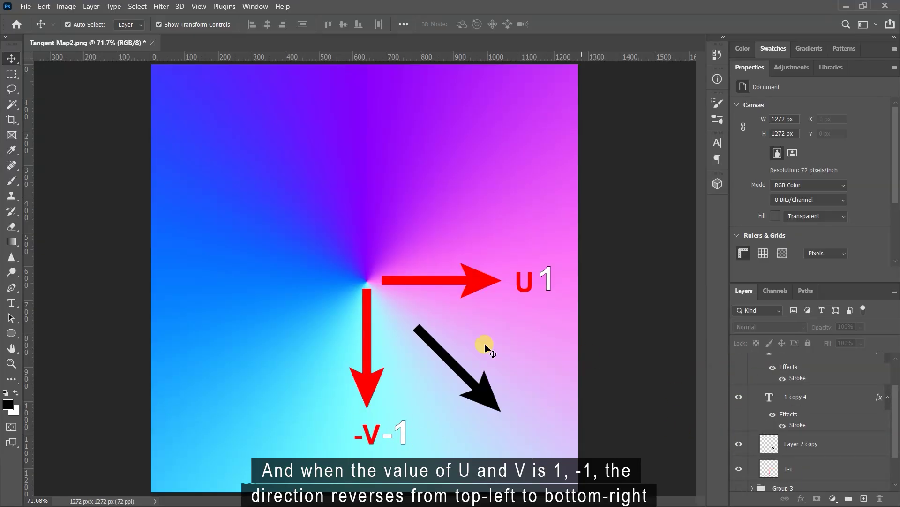
Collapse and hide Group 2, and show Groups 1 and 4 together on the tangent map
click(752, 374)
click(739, 374)
click(740, 360)
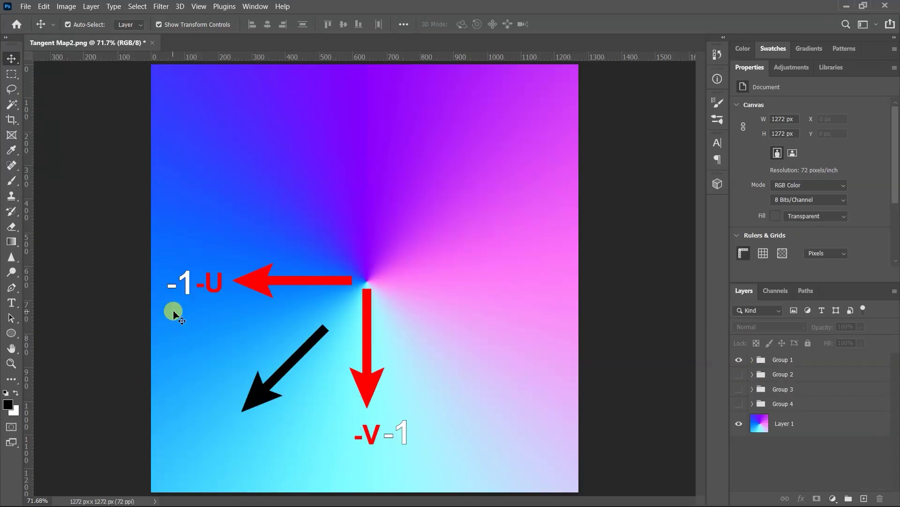
click(740, 404)
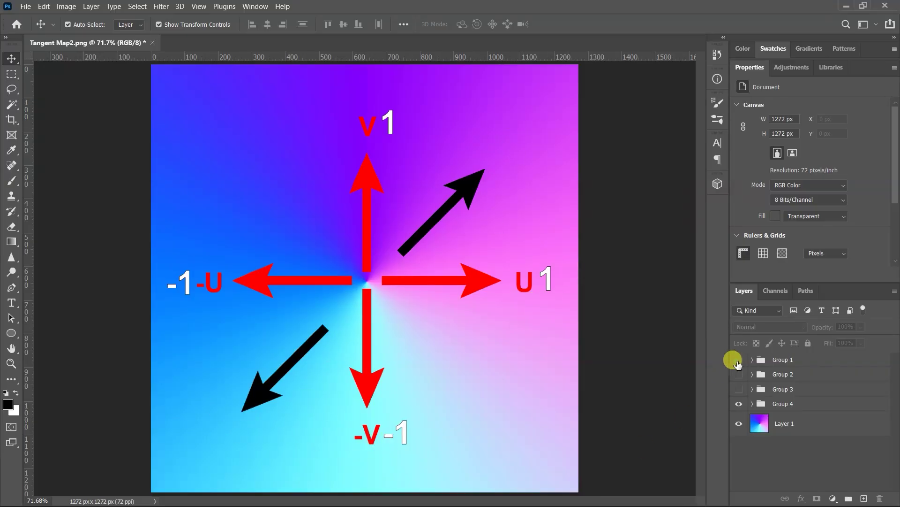
Hide Groups 1 and 4 and show Groups 2 and 3 on the tangent map
click(738, 360)
click(738, 403)
click(739, 374)
click(739, 389)
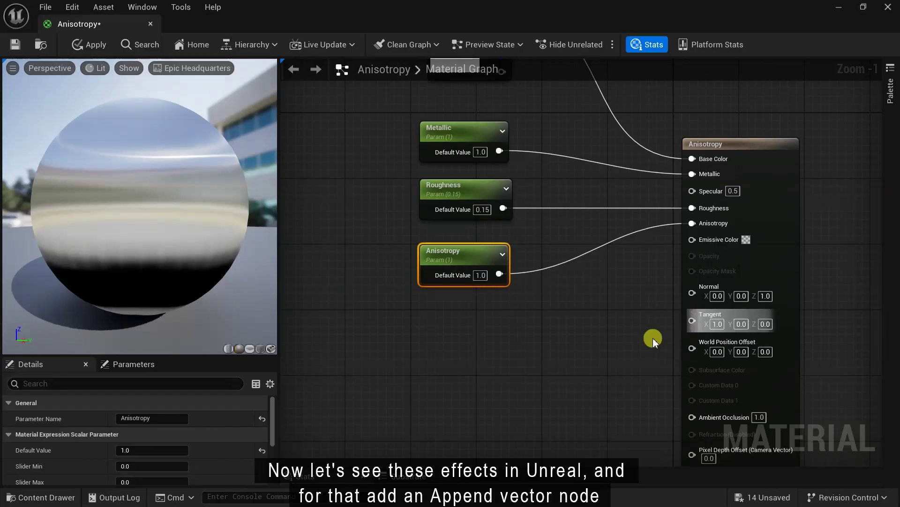
Add an AppendVector node feeding the material's Tangent input
drag(692, 321, 567, 370)
text(append)
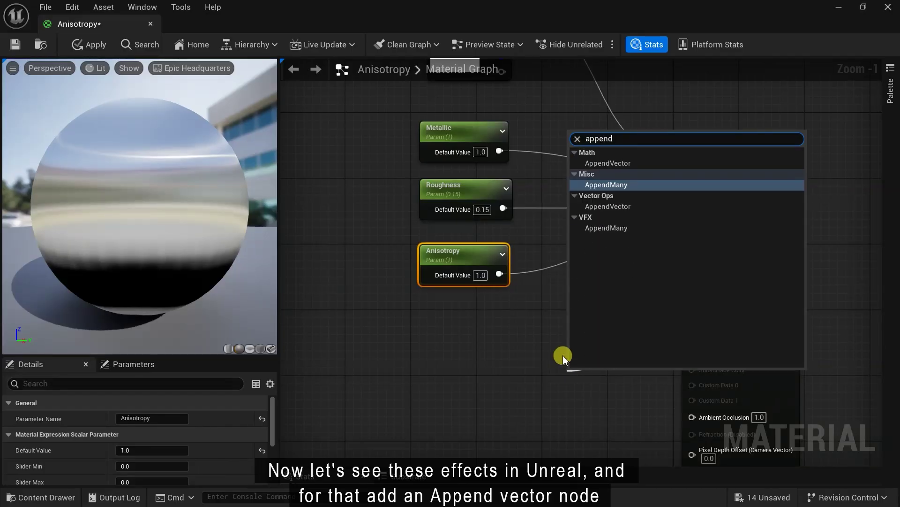
key(Return)
Add a scalar parameter named TangentU on the Append node's A input and place it level with the node
drag(551, 371, 398, 382)
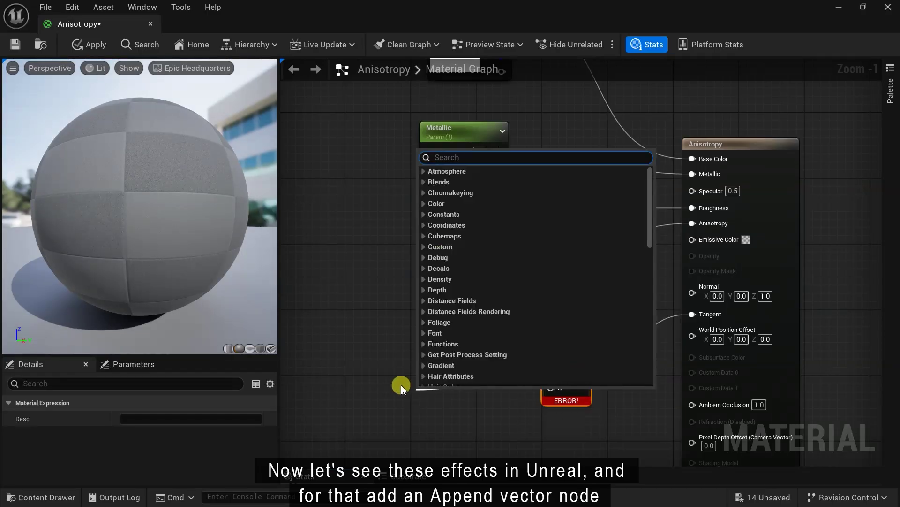
text(scal)
key(Return)
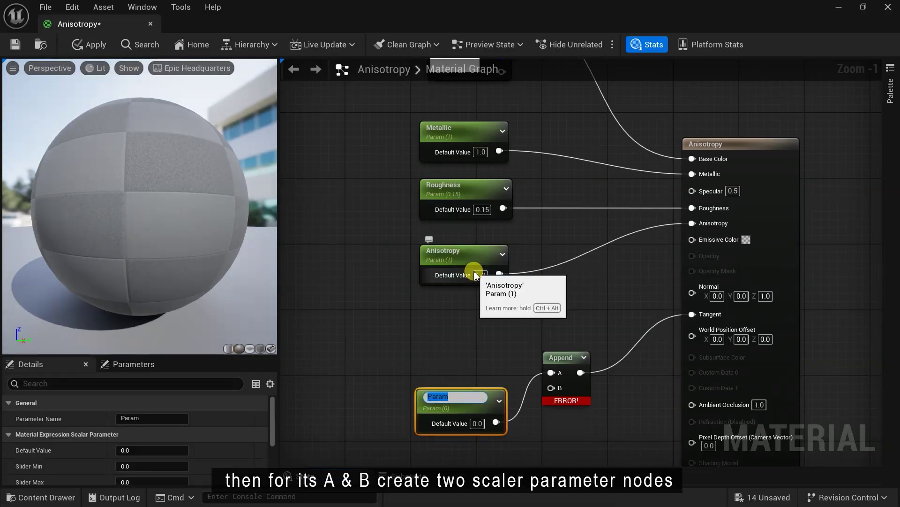
text(TangentU)
key(Return)
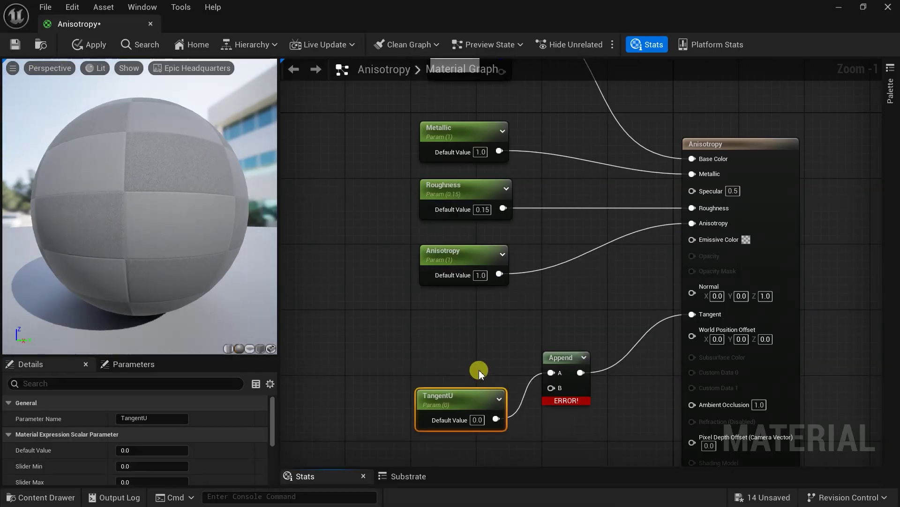
drag(469, 404, 464, 349)
Add a scalar parameter named TangentV on the Append node's B input and place it below TangentU
drag(551, 388, 475, 434)
text(sca)
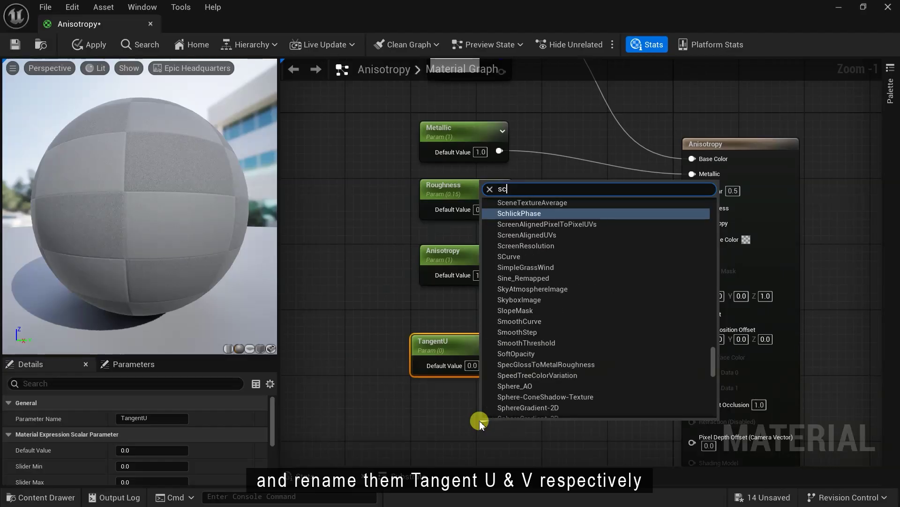
click(516, 305)
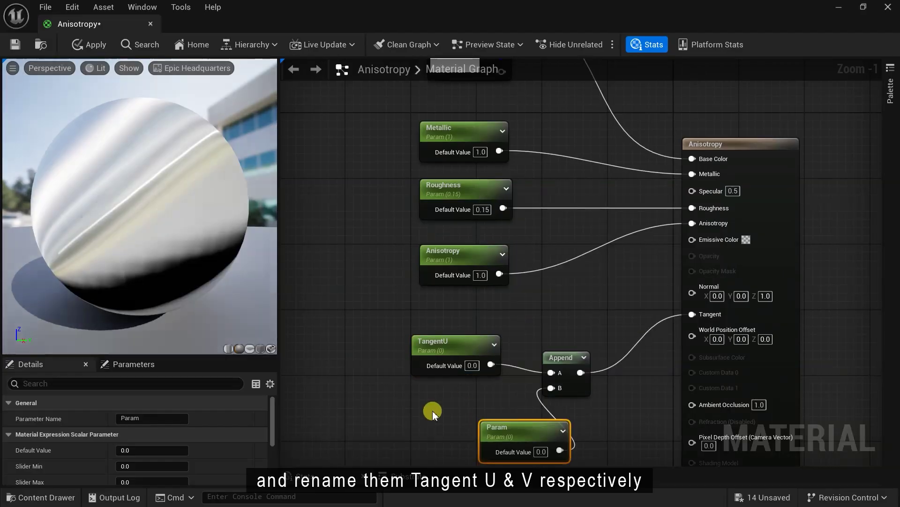
drag(530, 431, 458, 408)
text(Tangent)
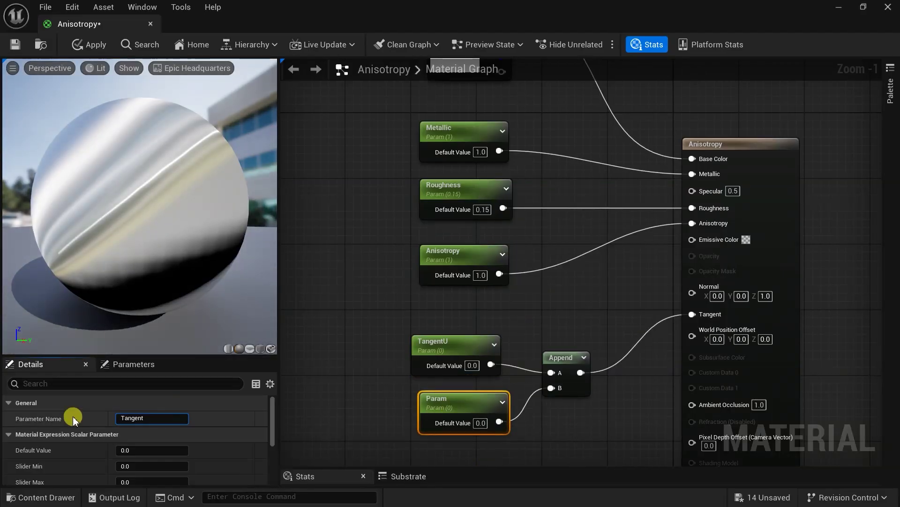
text(V)
key(Return)
mouse_move(440, 408)
mouse_down()
mouse_move(431, 401)
mouse_move(430, 416)
mouse_up()
Save the Anisotropy material and open its material instance Anisotropy_Inst
right_drag(546, 413, 554, 375)
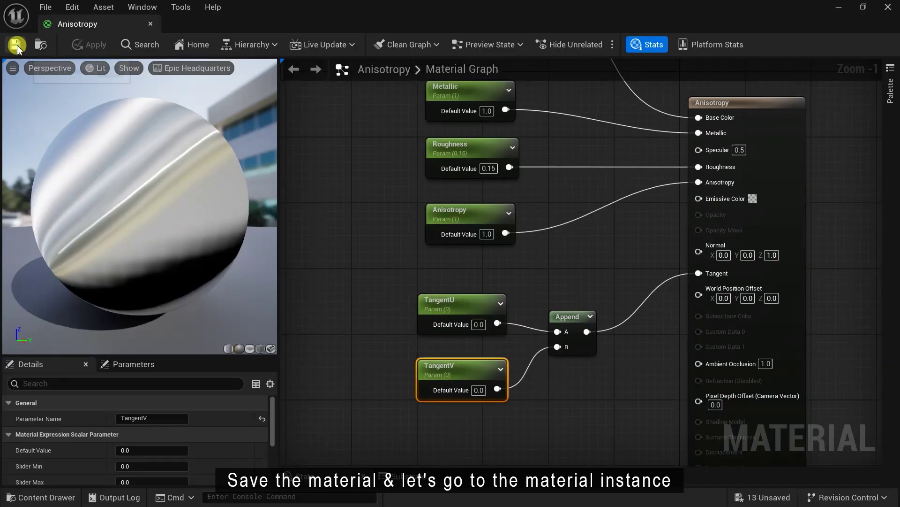
key(ctrl+space)
double_click(178, 326)
drag(301, 274, 287, 295)
Enable the TangentU, TangentV and Anisotropy overrides in the instance and set TangentU to 1
click(519, 186)
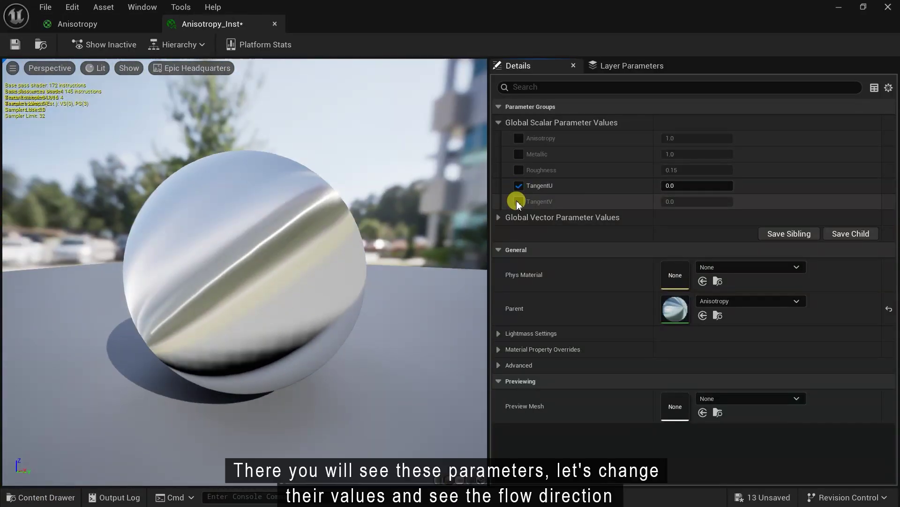
click(518, 202)
click(518, 138)
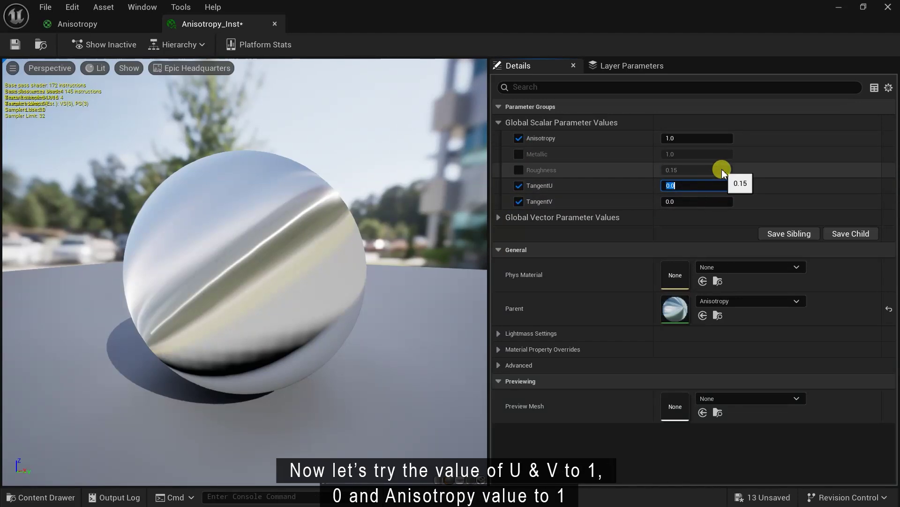
text(1)
key(Return)
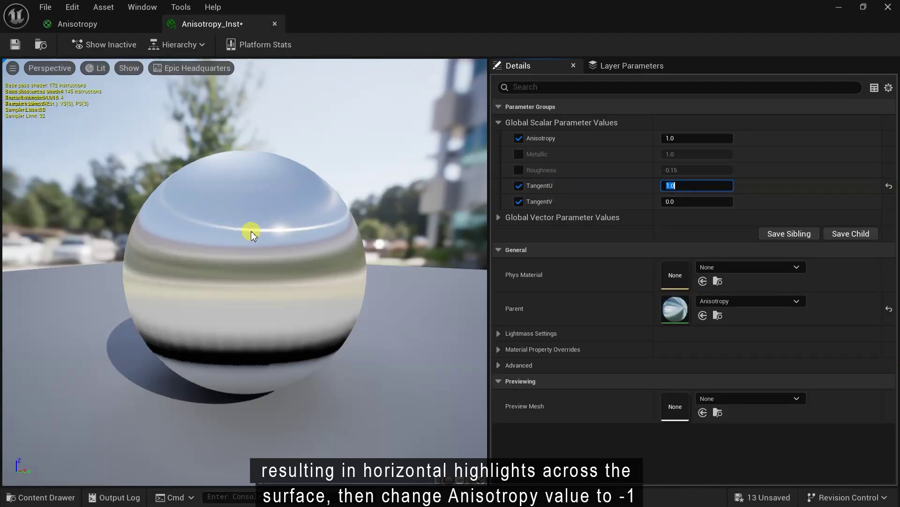
Try an Anisotropy value of -1 with TangentU at 1 and TangentV at 0, and restore Anisotropy to 1
click(709, 138)
text(-)
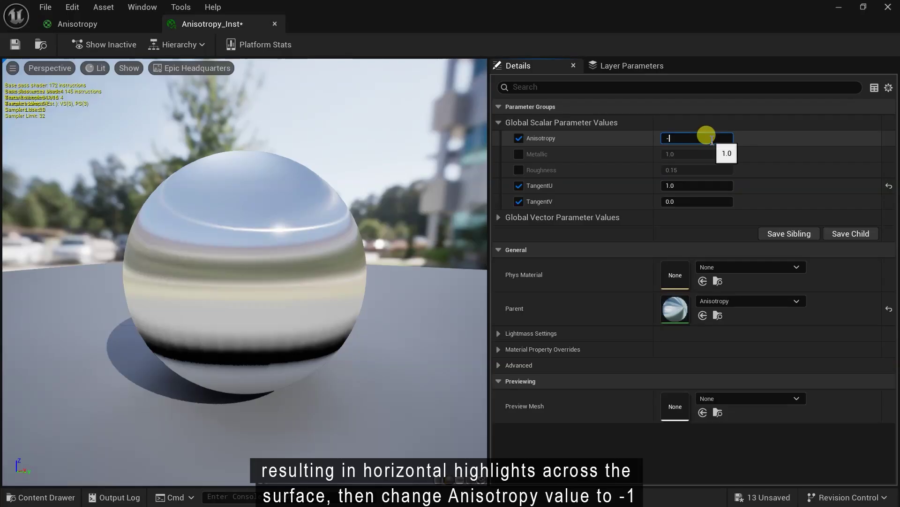
text(1)
key(Return)
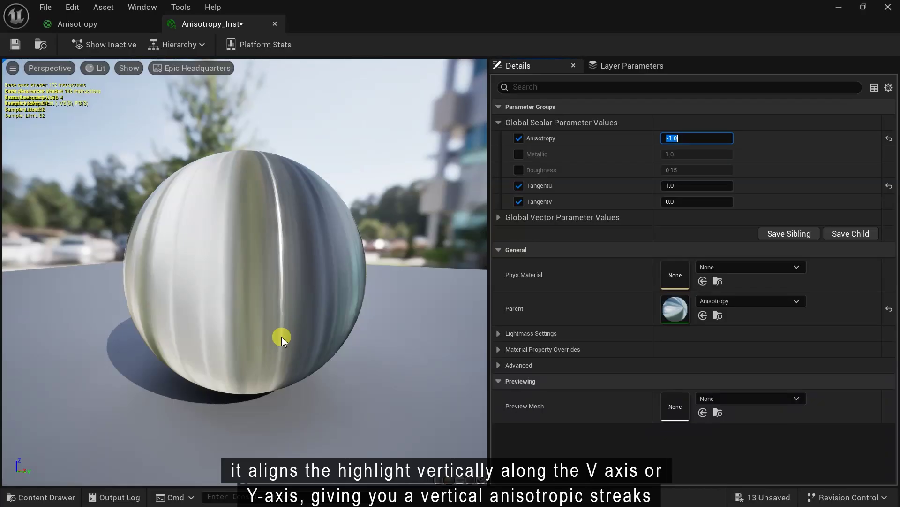
text(1)
key(Return)
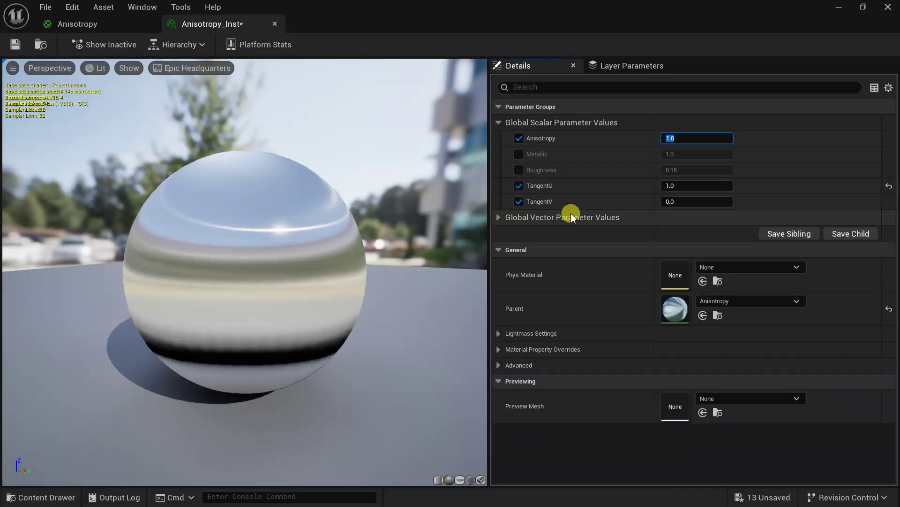
Set TangentU to 0 and TangentV to 1
click(673, 185)
text(0)
key(Return)
click(672, 201)
text(1)
key(Return)
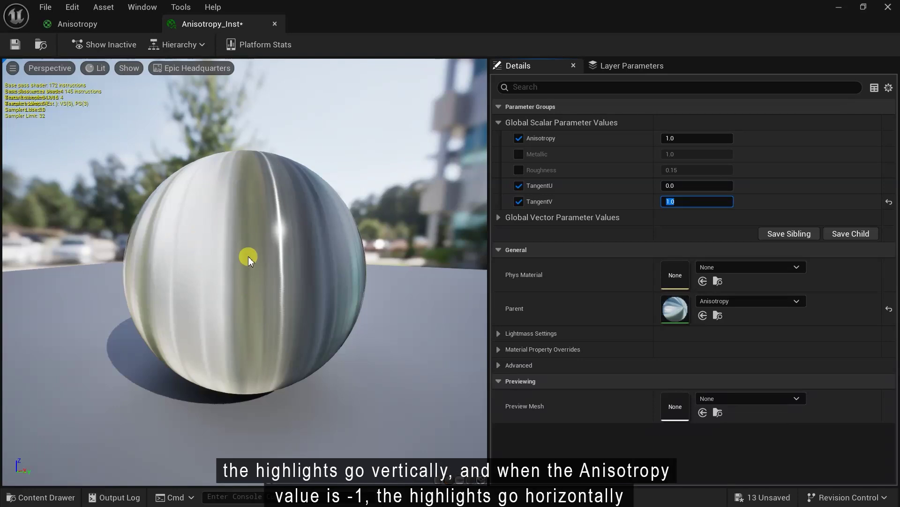
Try Anisotropy at -1 with TangentU at 0 and TangentV at 1, and restore Anisotropy to 1
click(671, 138)
text(-1)
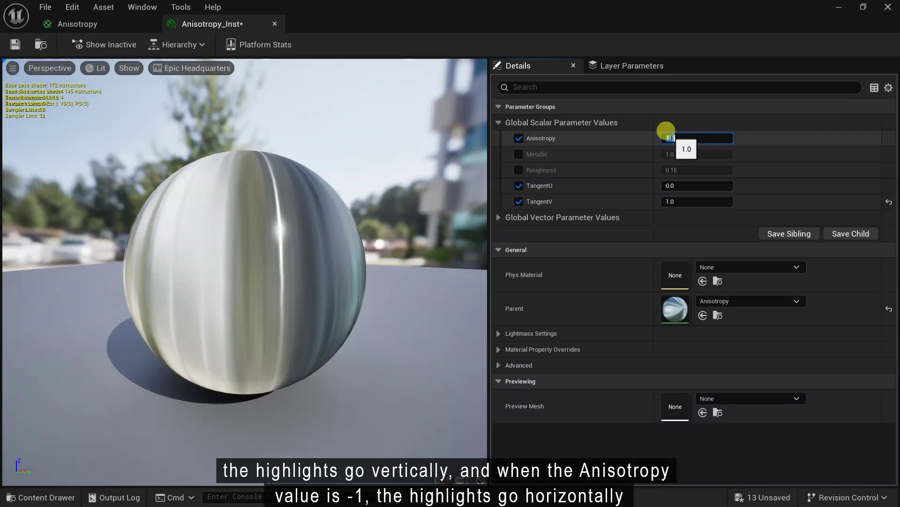
key(Return)
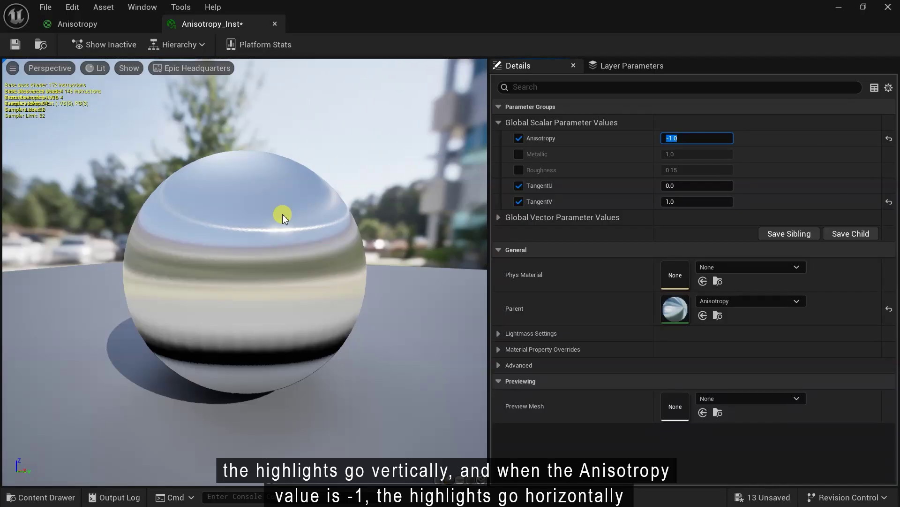
text(1)
key(Return)
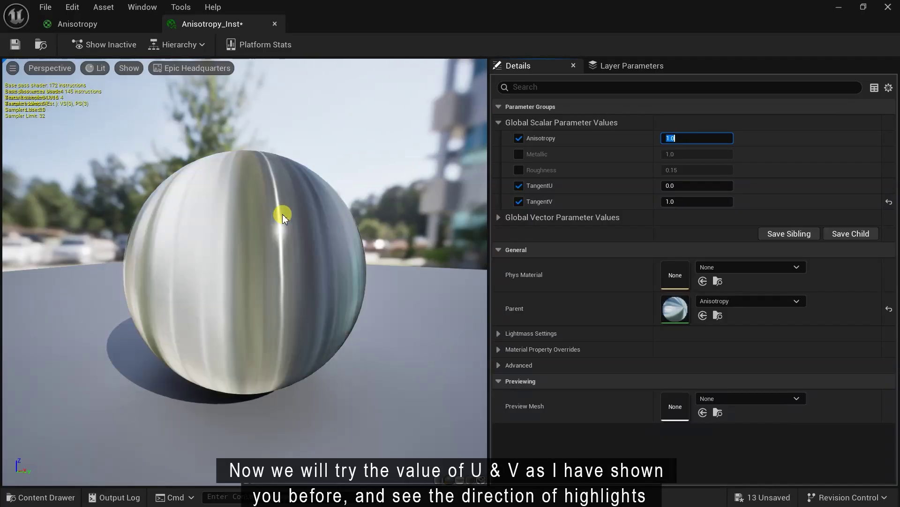
Set TangentU to 1 so that both tangent parameters are 1
click(679, 182)
text(1)
key(Return)
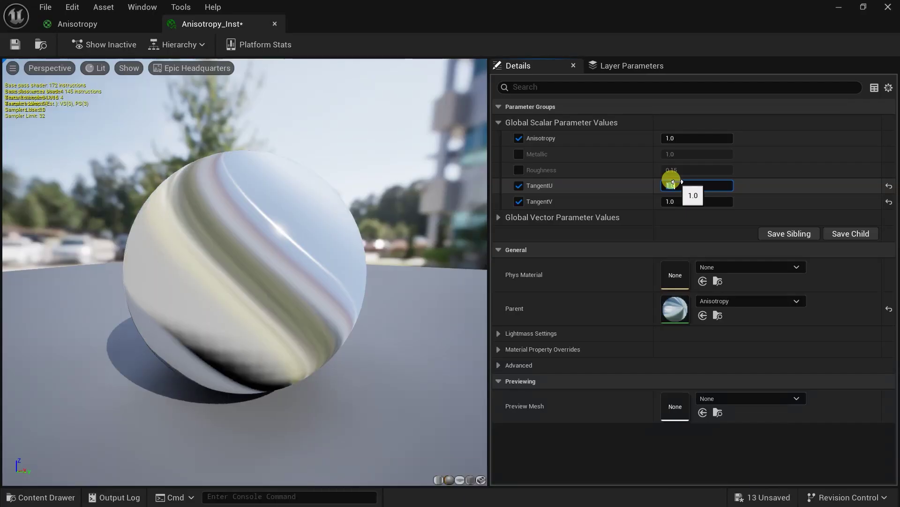
Set both TangentU and TangentV to -1, and switch TangentV to 1
drag(299, 300, 323, 245)
text(-1)
key(Return)
click(684, 201)
text(-1)
key(Return)
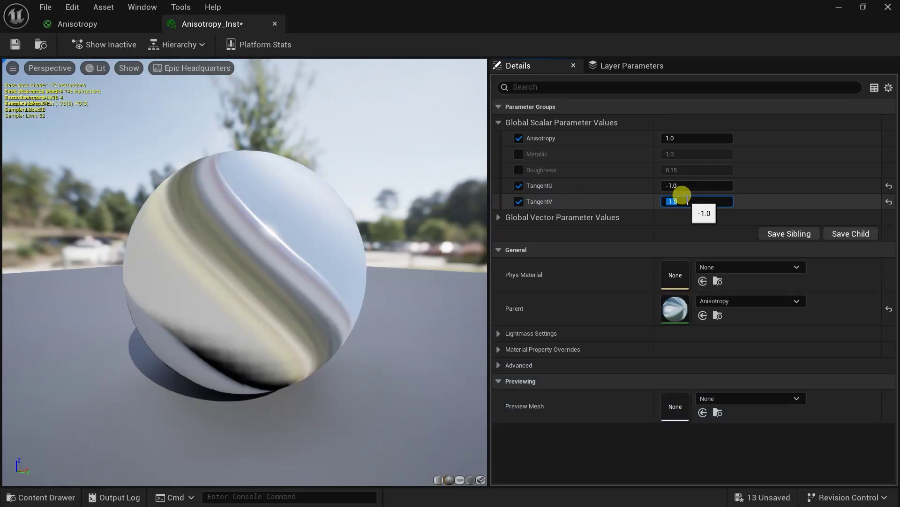
text(1)
key(Return)
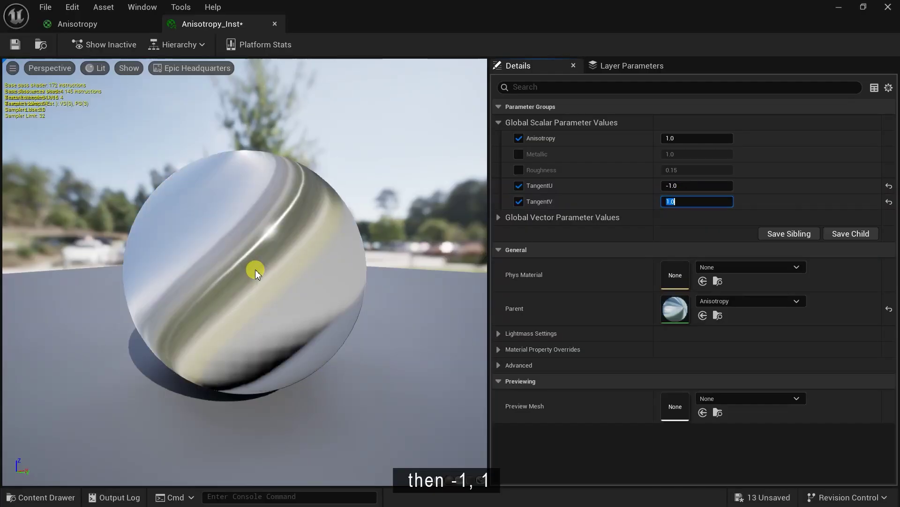
Set TangentV to -1 and TangentU to 1
text(-1)
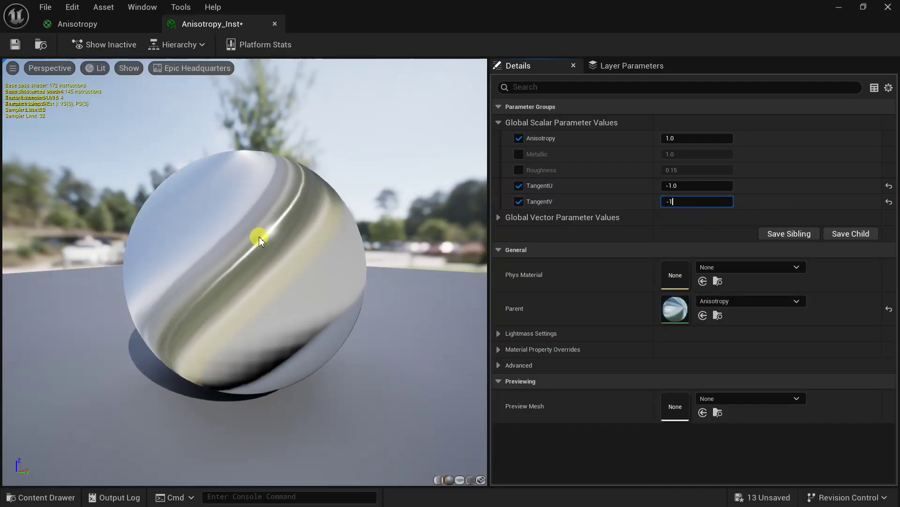
key(Return)
click(671, 184)
text(1)
key(Return)
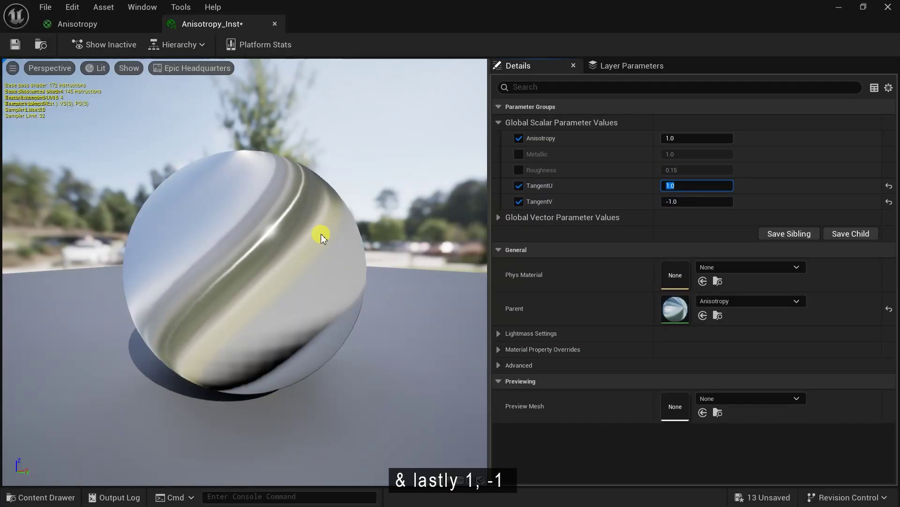
Set TangentV to 0
click(693, 201)
text(0)
key(Return)
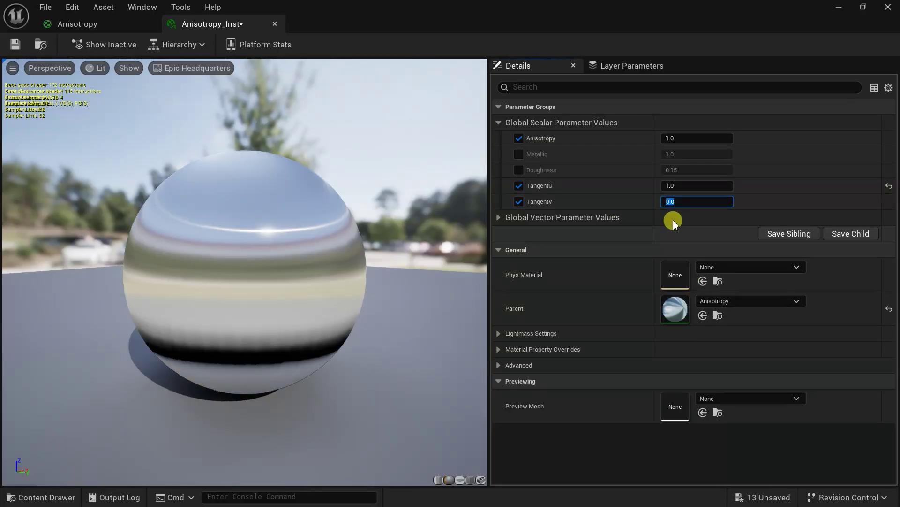
In the Anisotropy material graph, assign the BaseColor, Metallic and Roughness parameters to a group named PBR
click(125, 26)
scroll(382, 281, down, 2)
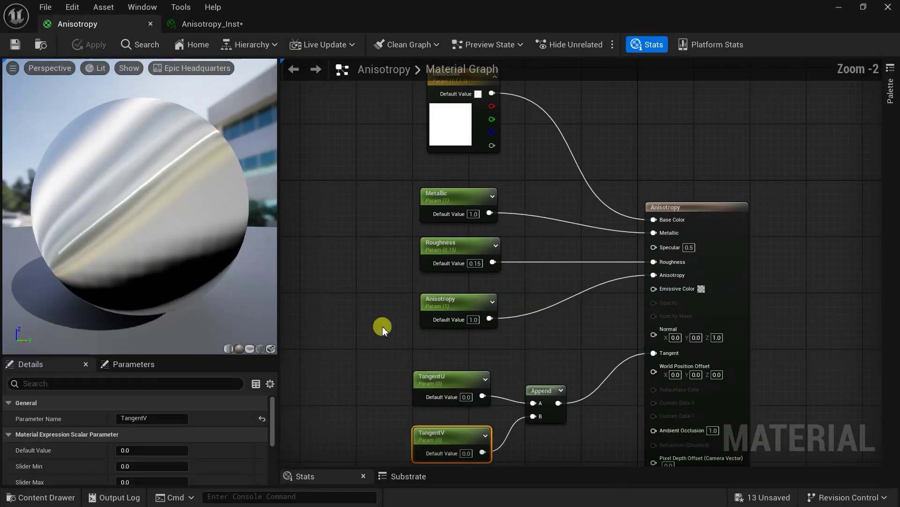
click(474, 135)
shift+click(462, 243)
shift+click(452, 287)
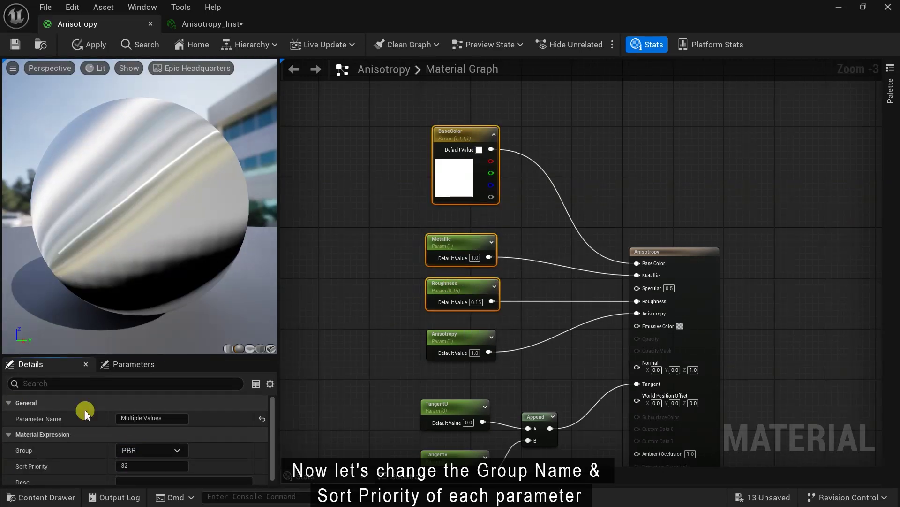
Set the sort priority to 1 for BaseColor, 2 for Metallic and 3 for Roughness
click(451, 169)
scroll(115, 442, down, 4)
scroll(114, 442, up, 1)
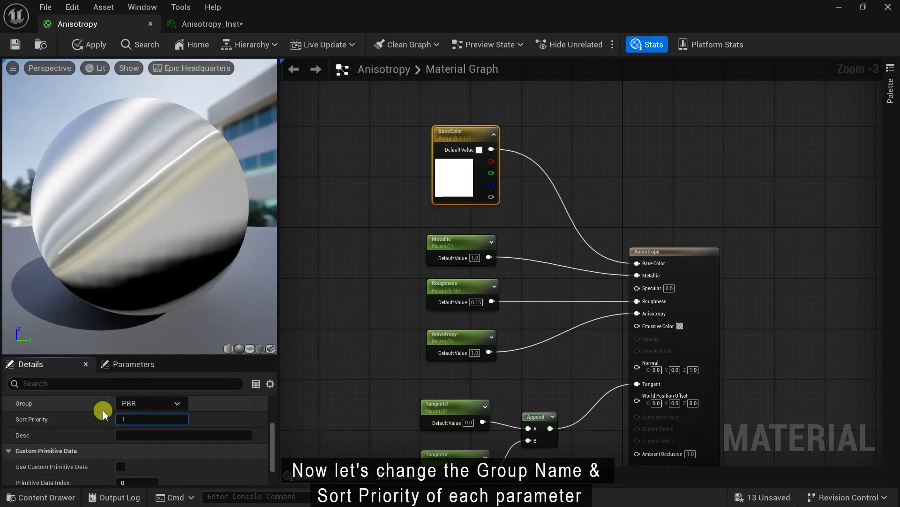
drag(137, 357, 137, 287)
click(453, 245)
click(134, 413)
text(2)
key(Return)
click(462, 287)
click(129, 413)
text(3)
key(Return)
Assign the Anisotropy, TangentU and TangentV parameters to a group named Aniosotropy
right_drag(393, 371, 394, 282)
drag(368, 249, 442, 418)
drag(149, 399, 91, 402)
text(Aniosotropy)
key(Return)
Set the sort priority to 1 for Anisotropy and 10 for TangentV, and align the TangentU node with those above it
click(450, 248)
click(155, 413)
text(1)
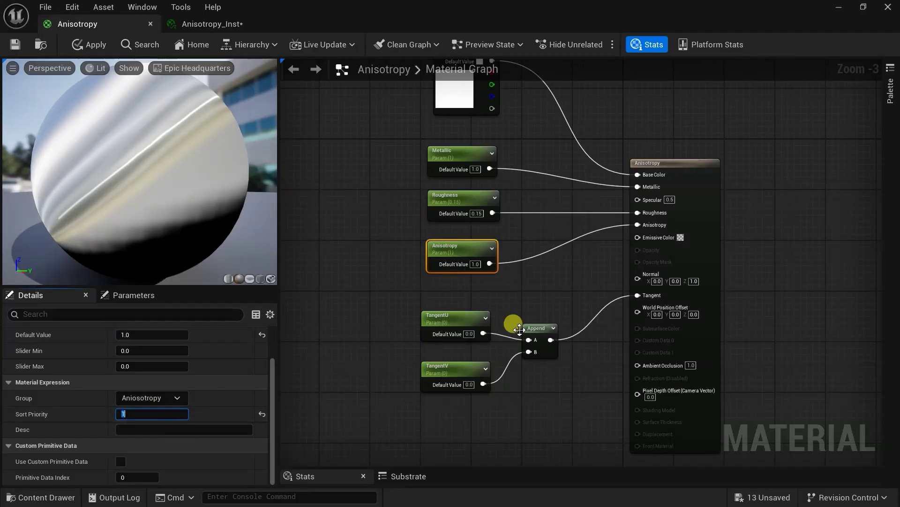
click(452, 318)
click(451, 368)
click(152, 413)
text(10)
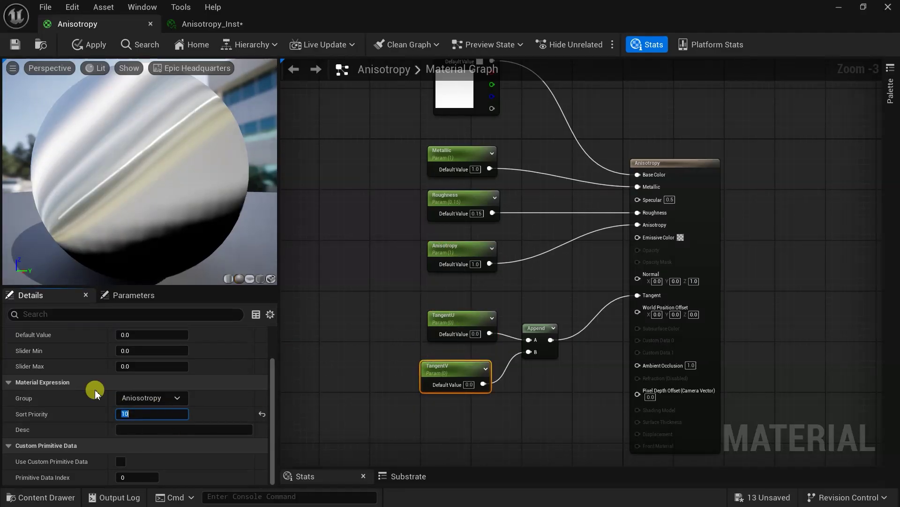
key(Return)
Save the material and expand the Aniosotropy and PBR parameter groups in Anisotropy_Inst
click(17, 45)
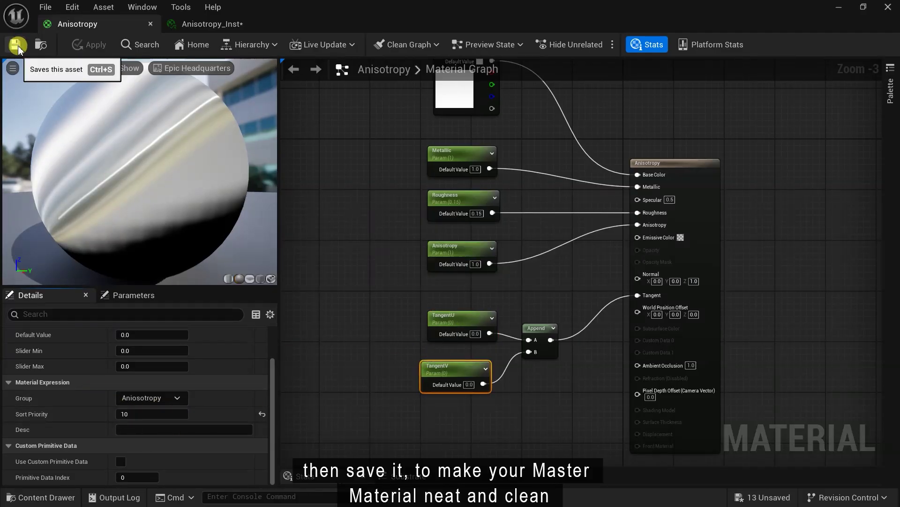
click(193, 24)
click(498, 123)
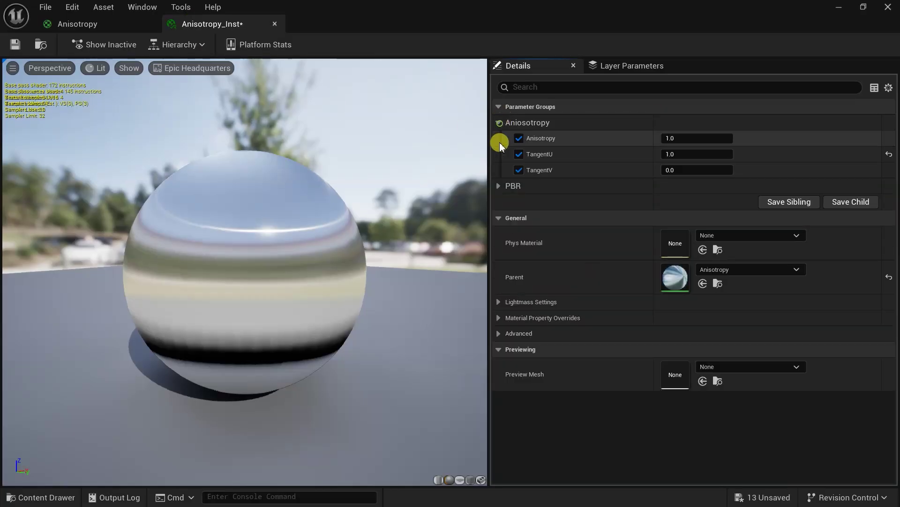
click(499, 186)
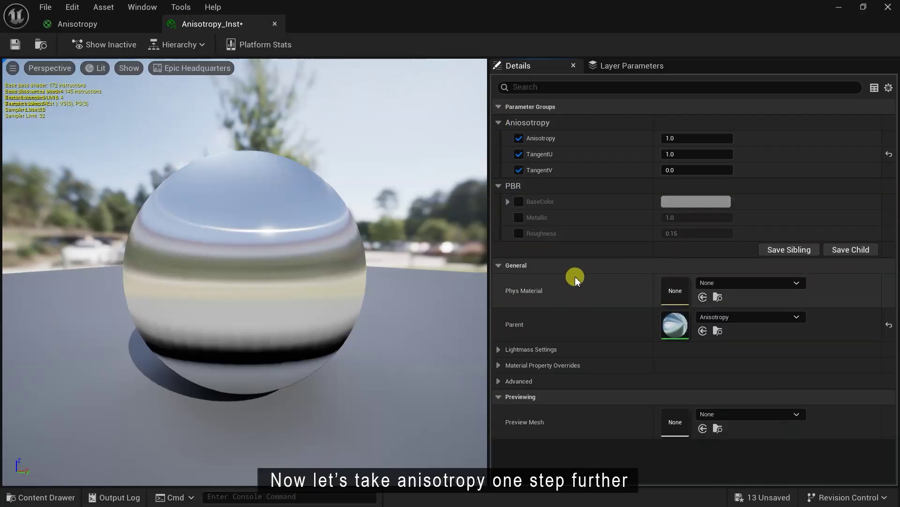
Return to the Anisotropy material graph to view all nodes, and open the Tangent_Map2 texture
click(74, 23)
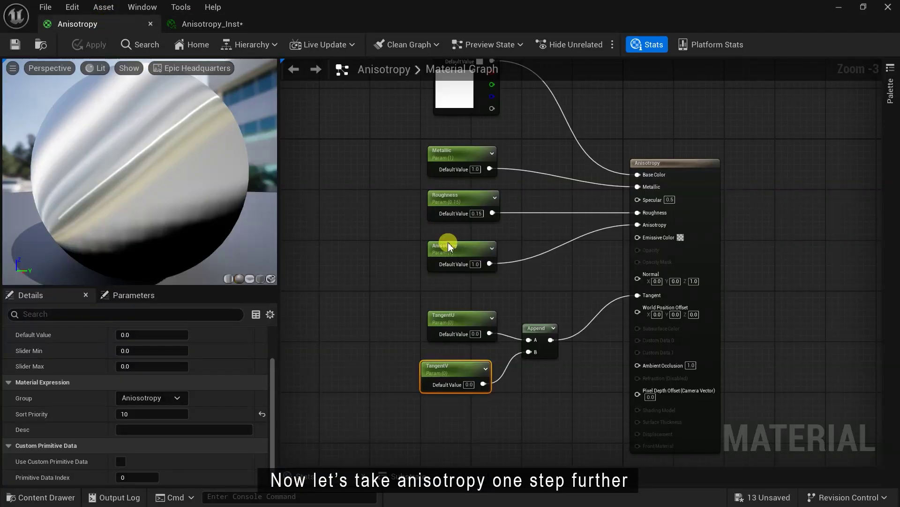
right_drag(507, 301, 446, 302)
scroll(446, 302, down, 1)
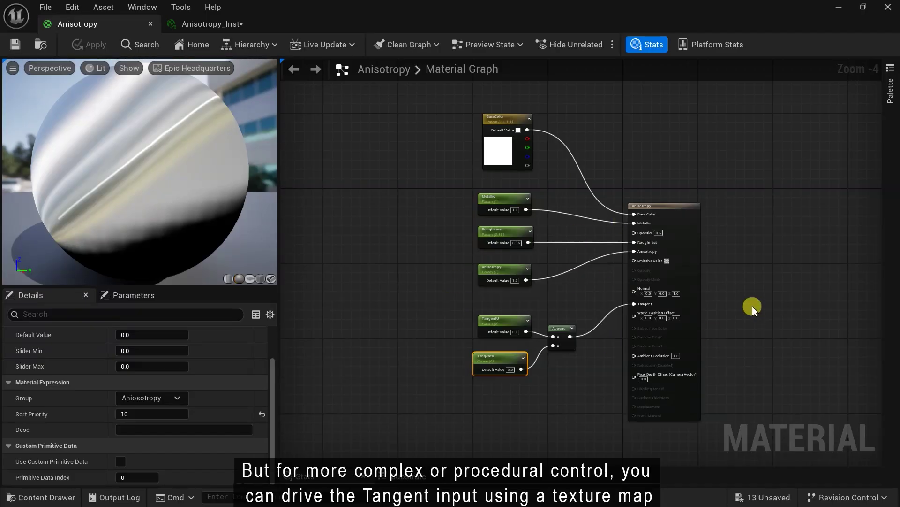
click(551, 361)
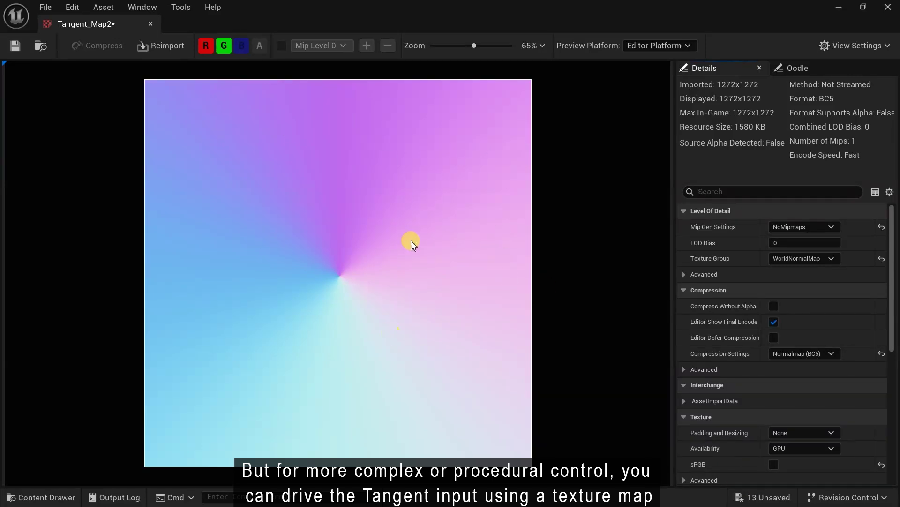
Set the Tangent_Map2 texture's compression to VectorDisplacementmap and save it
click(833, 359)
click(835, 251)
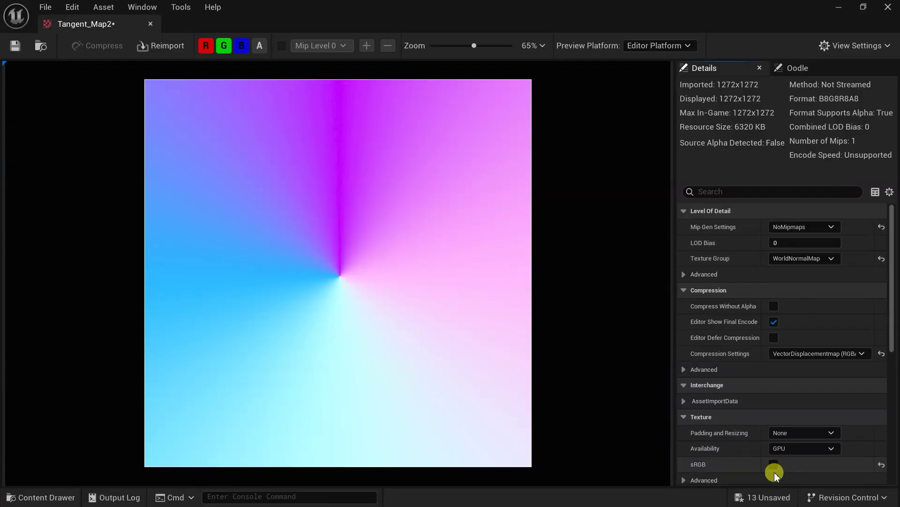
click(15, 45)
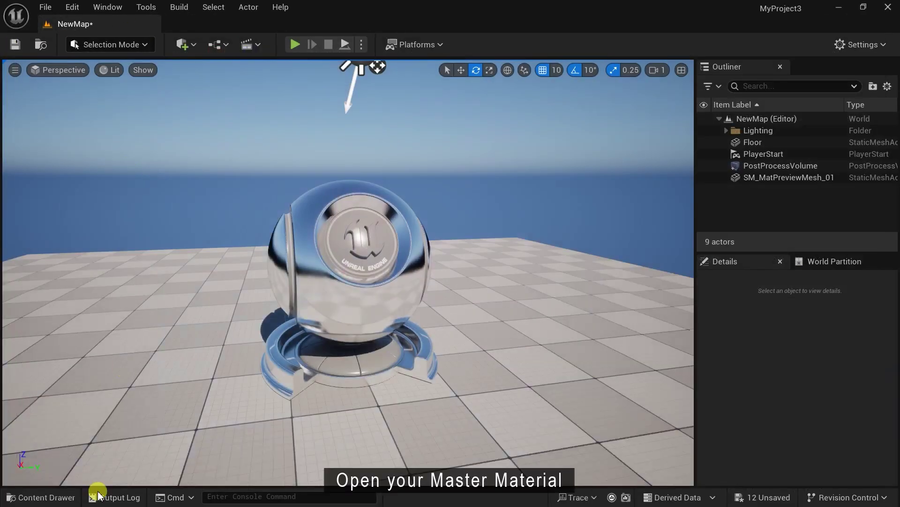
Open the Anisotropy2 master material from the Materials folder
click(56, 498)
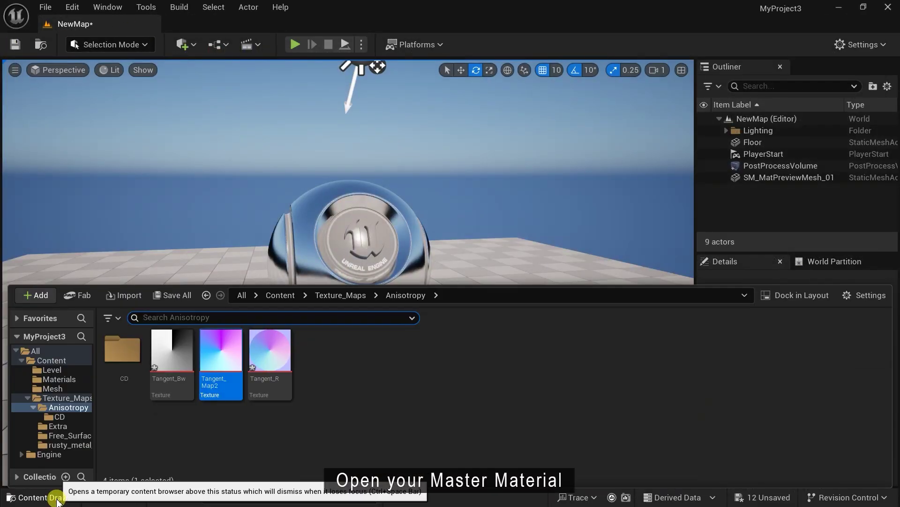
click(52, 379)
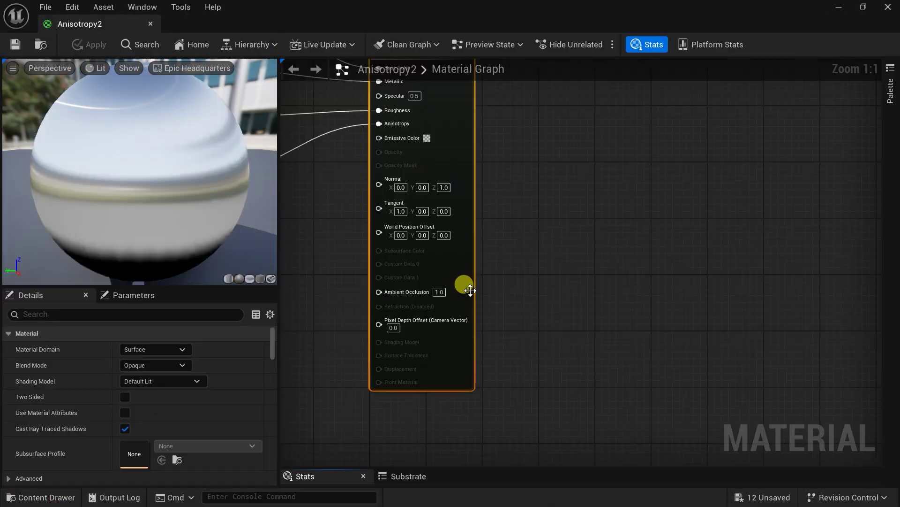
scroll(492, 289, down, 2)
right_drag(464, 287, 601, 277)
scroll(592, 276, up, 1)
right_drag(583, 362, 561, 396)
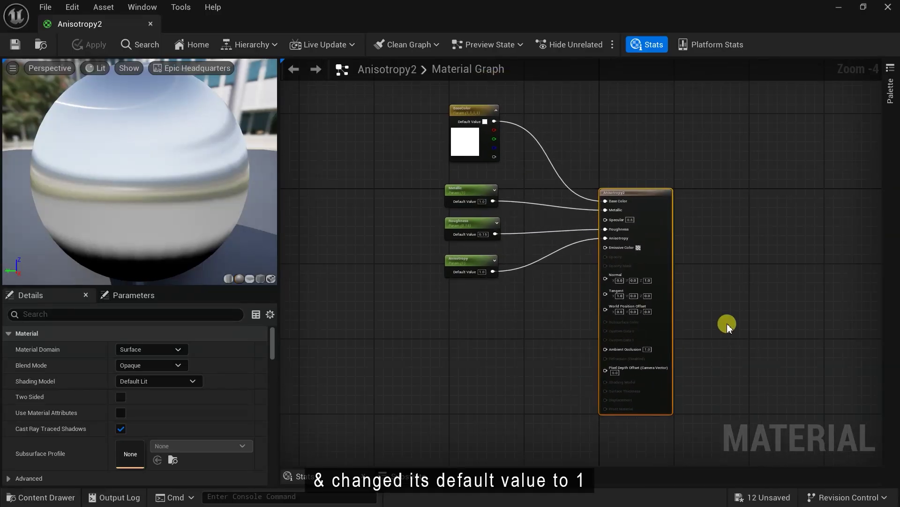
Add Tangent_Map2 as a texture sample, connect its RGB to the material's Tangent input, and preview the material on a plane
click(28, 497)
click(220, 324)
drag(288, 311, 455, 310)
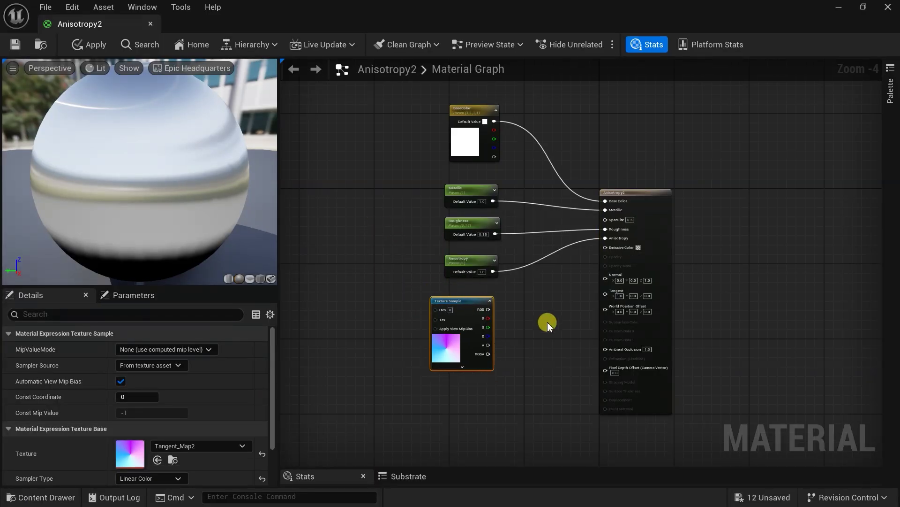
scroll(446, 365, up, 2)
drag(459, 353, 638, 329)
click(260, 279)
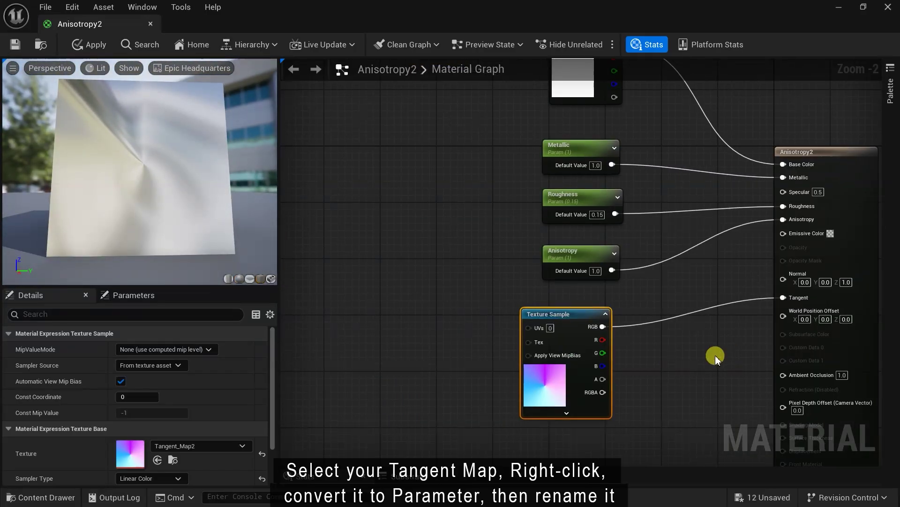
Convert the Tangent_Map2 texture sample to a parameter named Tangent
scroll(609, 347, up, 2)
right_click(564, 338)
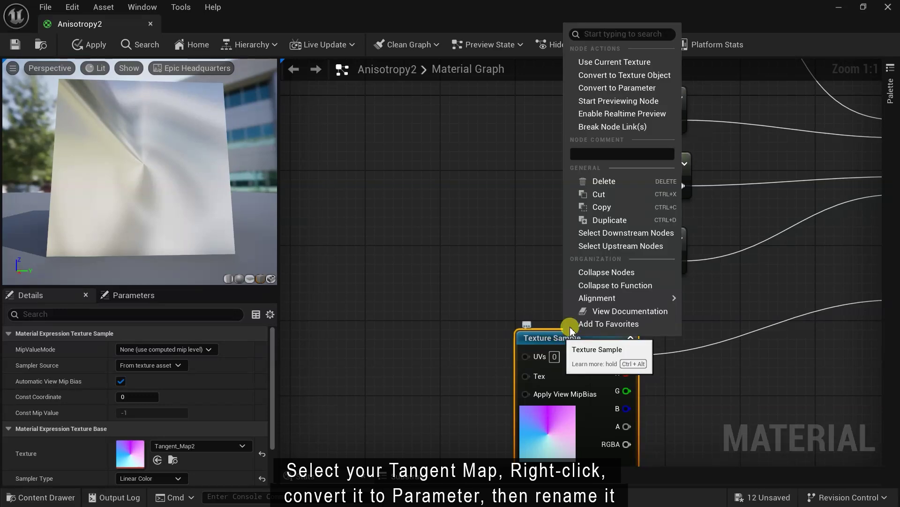
click(620, 87)
text(Tangen)
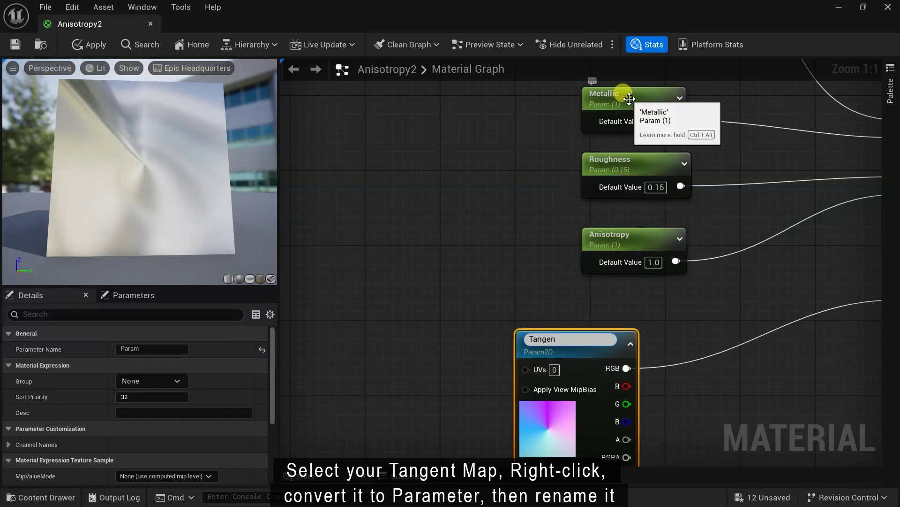
text(t)
key(Return)
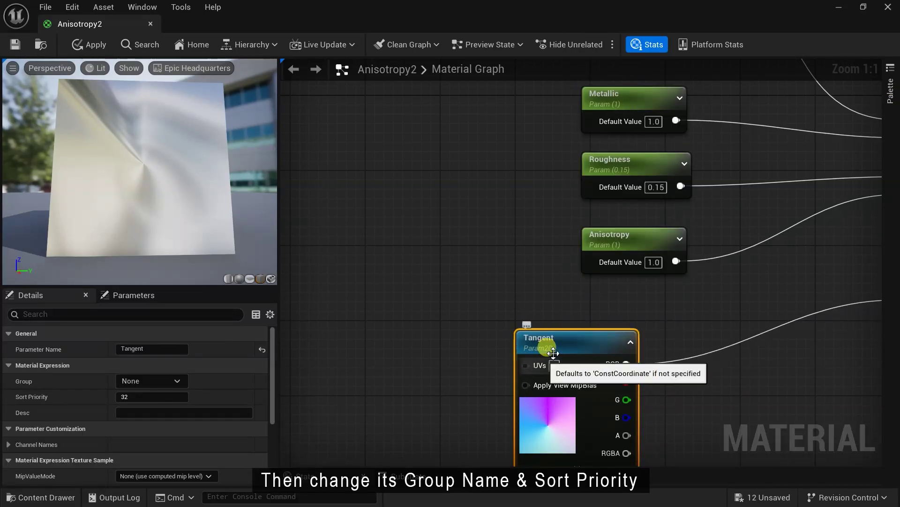
Assign the Tangent parameter to the Aniosotropy group and set its sort priority to 5
click(166, 383)
click(143, 390)
right_drag(382, 362, 422, 362)
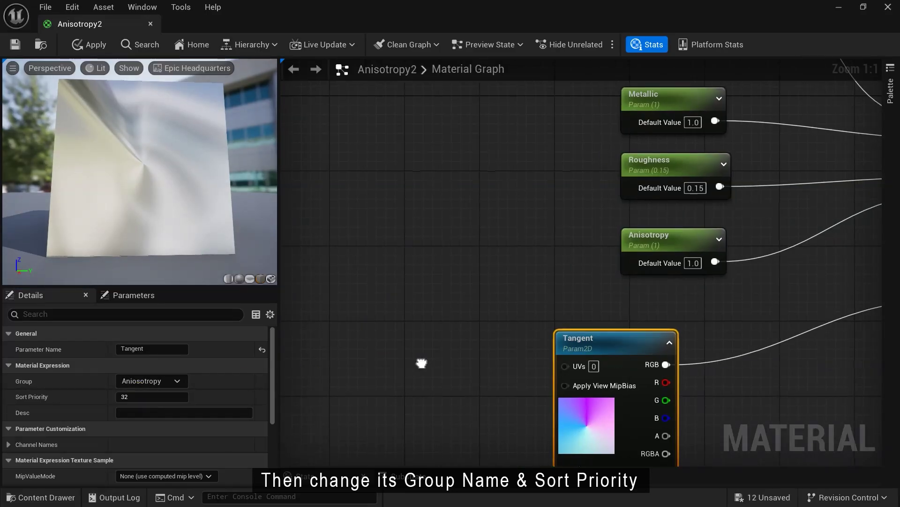
click(136, 397)
text(5)
key(Return)
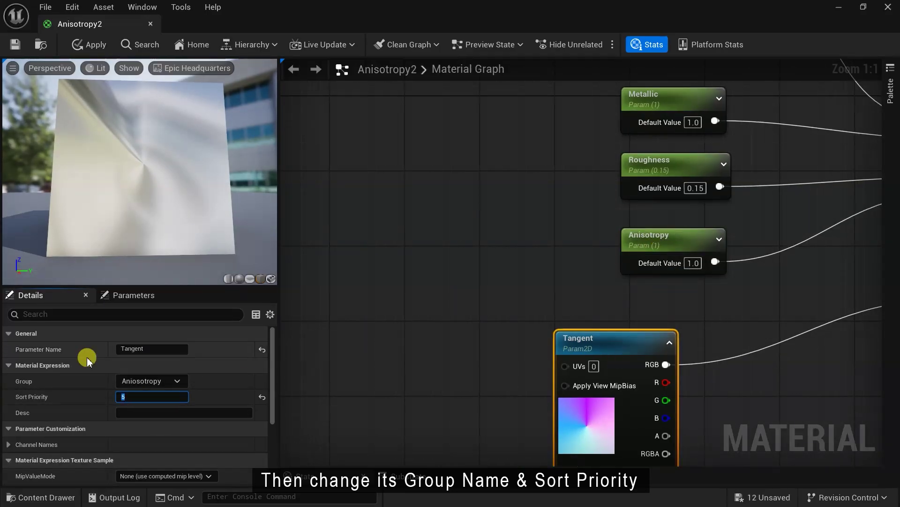
Add a Multiply node feeding the Tangent sample's UVs, with a Texture Coordinate node connected to its A input
drag(565, 366, 389, 361)
click(420, 171)
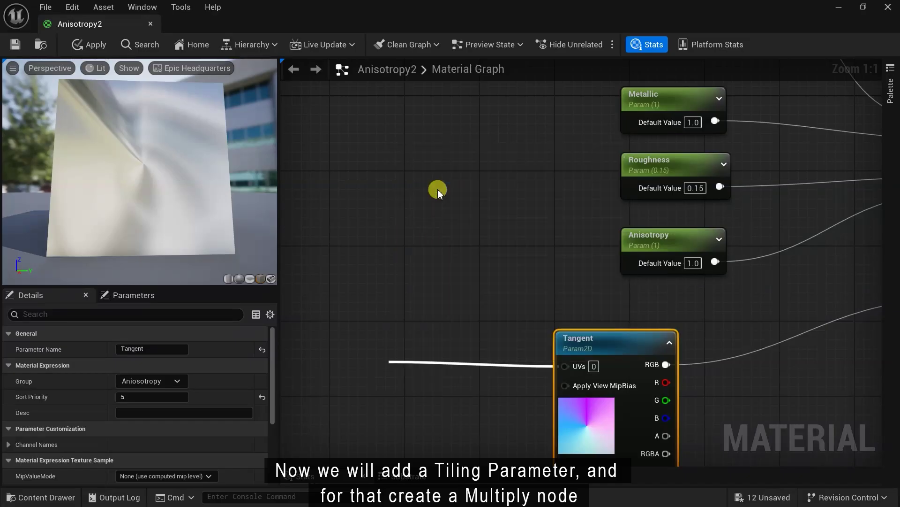
drag(440, 367, 314, 355)
text(textu)
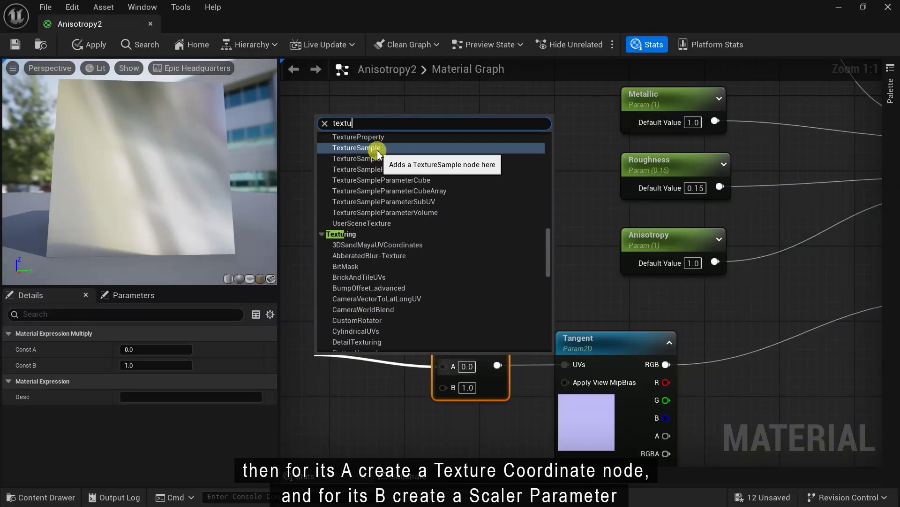
text(reco)
click(380, 169)
right_drag(408, 432, 543, 398)
drag(513, 324, 398, 313)
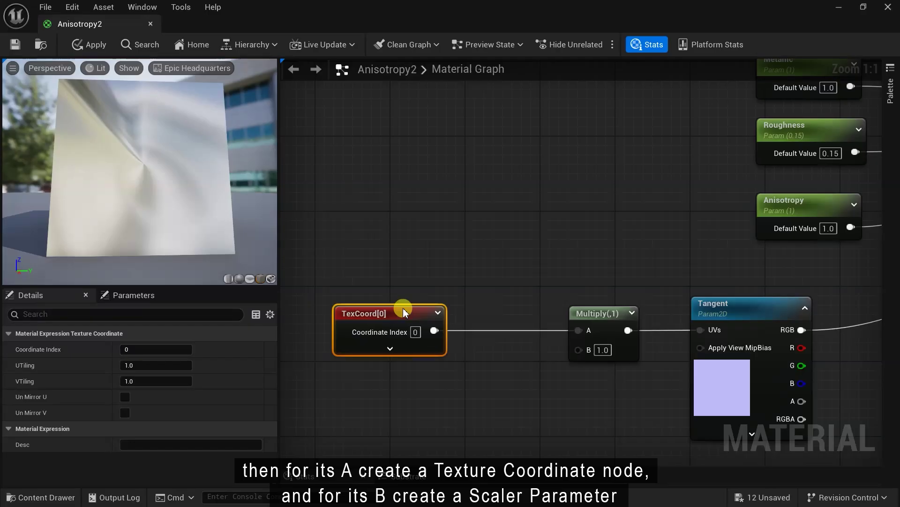
Create a scalar parameter named Tangent Tiling on the Multiply node's B input
drag(578, 349, 526, 409)
text(scalar)
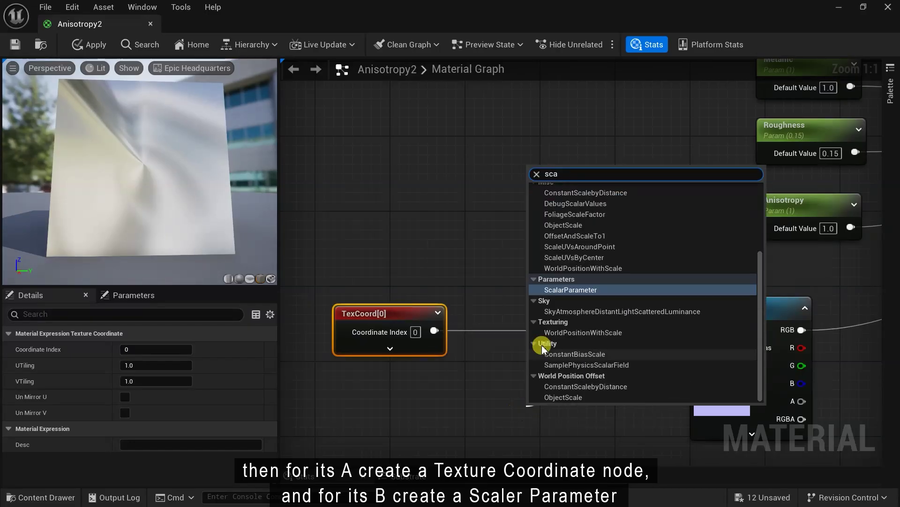
key(Return)
text(Tangent Tiling)
key(Return)
Set Tangent Tiling's default value to 1, its group to Aniosotropy and its sort priority to 10
drag(561, 418, 538, 416)
text(1)
key(Return)
click(143, 457)
click(142, 460)
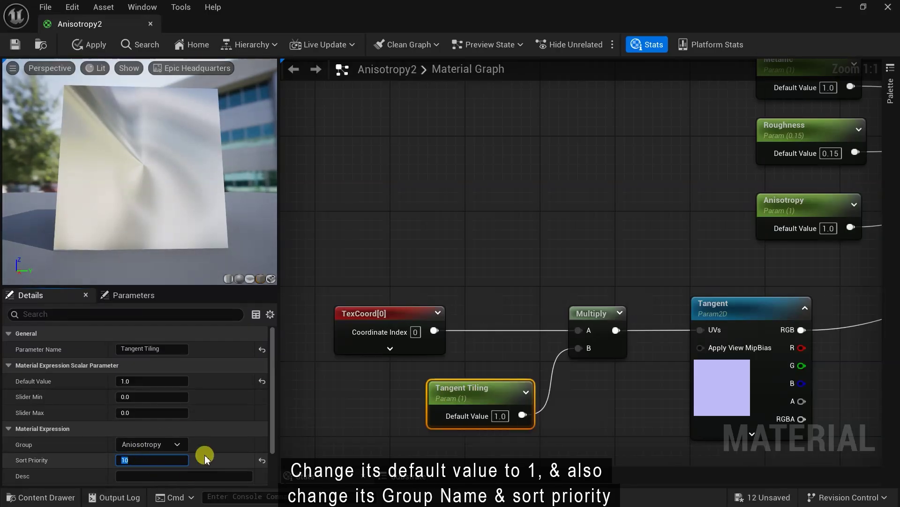
Open the Anisotropy2 material instance from the Materials folder and preview it on a plane
click(35, 498)
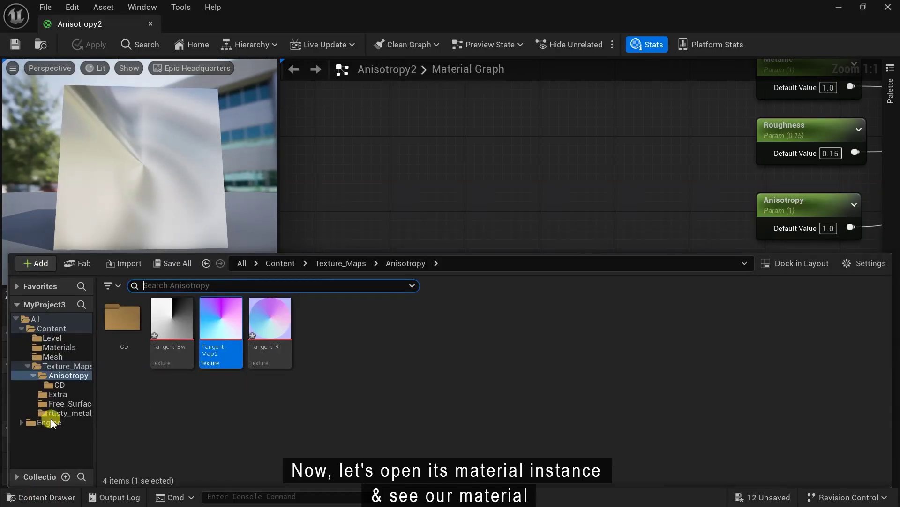
click(70, 346)
double_click(221, 328)
click(470, 480)
drag(328, 310, 392, 310)
Override Tangent Tiling in the material instance, try a value of 5, set it back to 1, and close the instance
click(518, 163)
click(519, 188)
click(672, 188)
text(5)
key(Return)
drag(160, 192, 227, 209)
click(676, 187)
text(1)
key(Return)
click(276, 24)
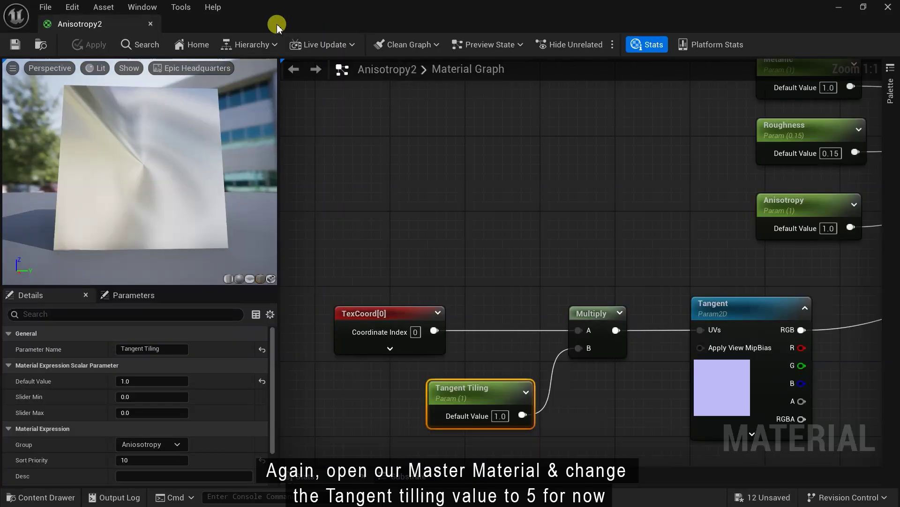
Set the Tangent Tiling parameter's default value to 5 in the master material and inspect the preview
click(501, 416)
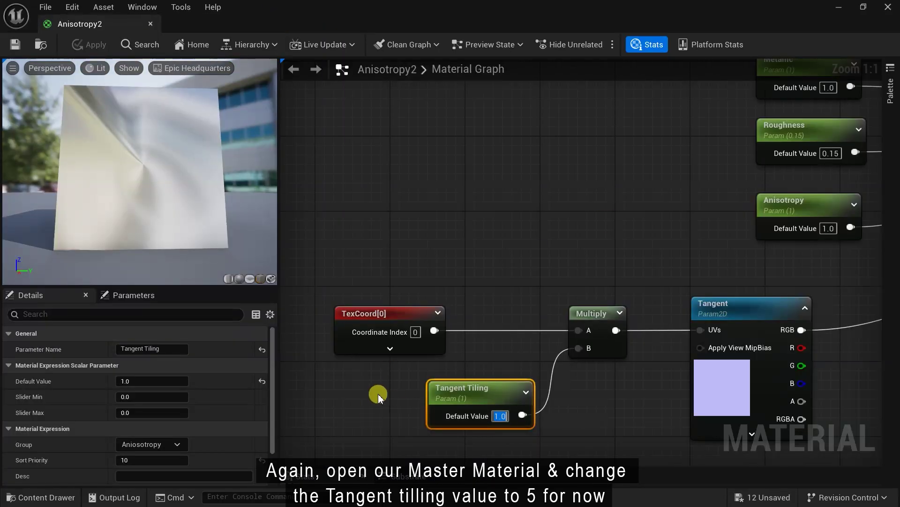
text(5)
key(Return)
drag(187, 220, 140, 143)
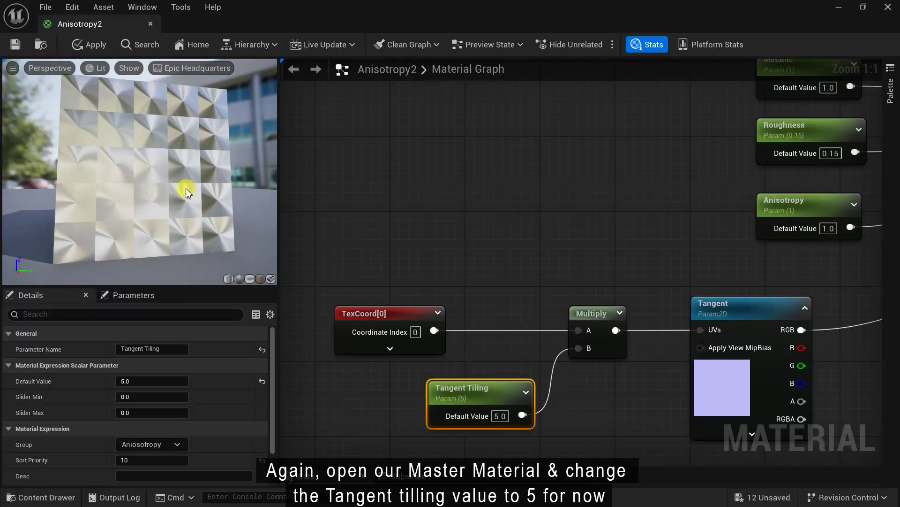
scroll(499, 342, down, 3)
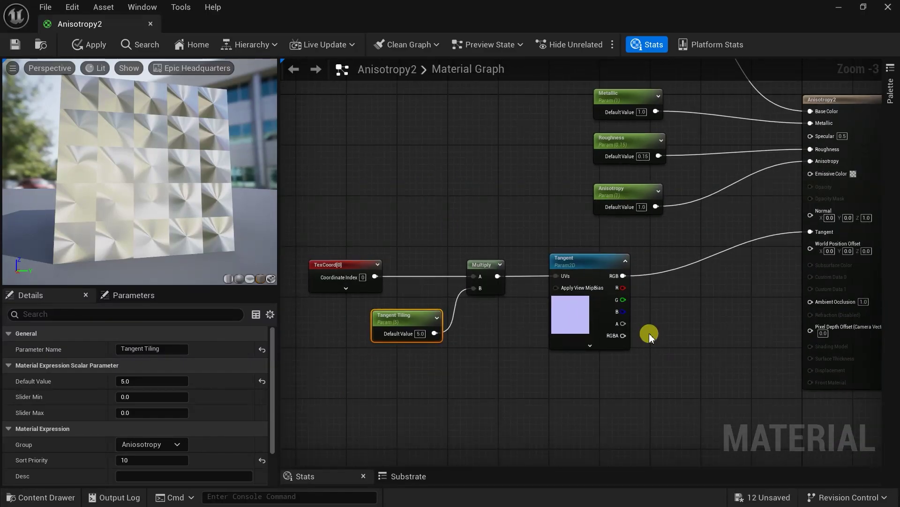
Open the Tangent_Bw texture, set its compression to Grayscale, disable sRGB, then save and close it
click(66, 497)
click(63, 375)
double_click(174, 328)
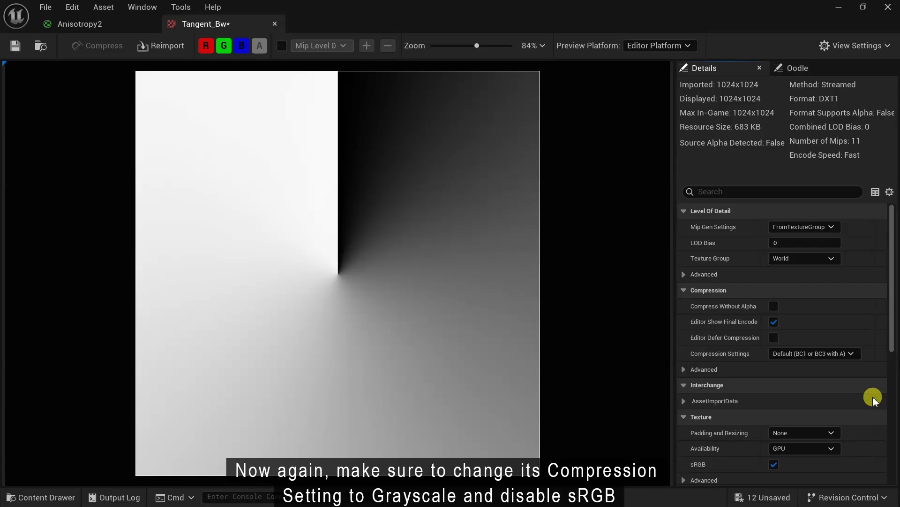
click(843, 353)
click(802, 226)
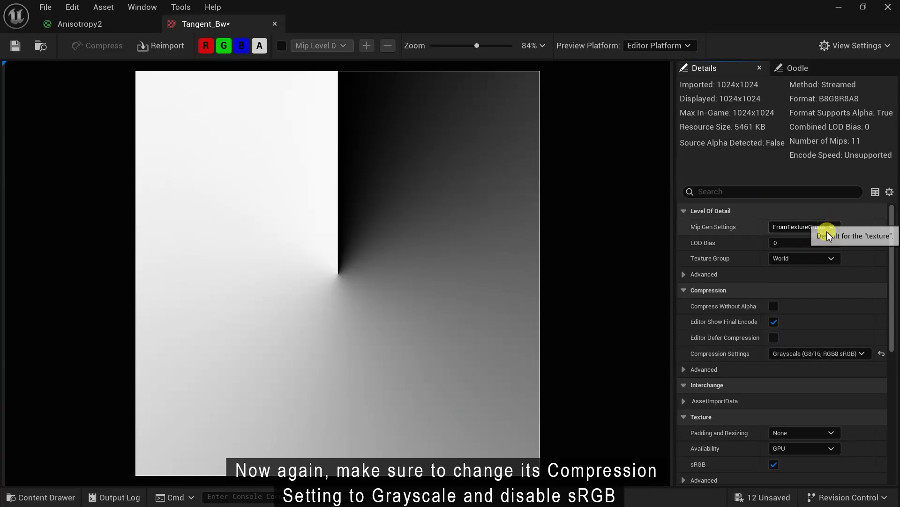
click(774, 464)
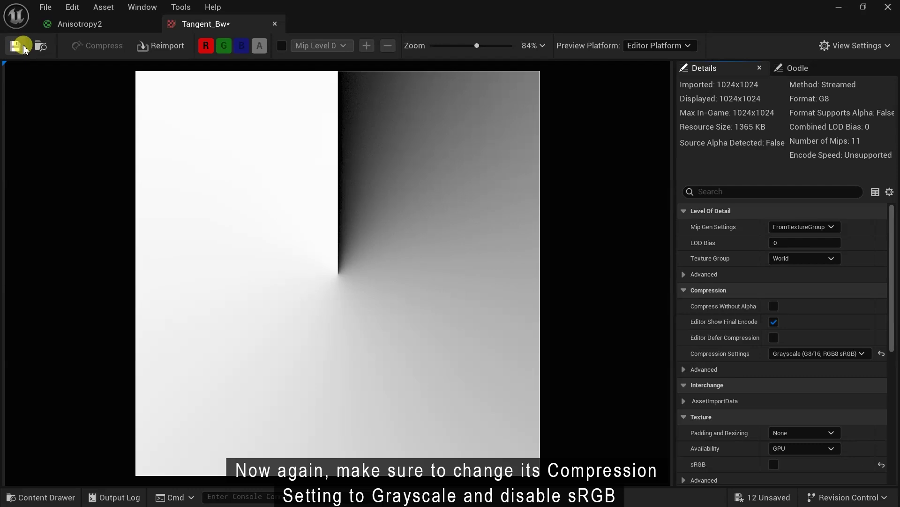
click(16, 45)
click(275, 23)
Add Tangent_Bw as a texture sample below the Tangent node and connect its RGB to the material's Tangent input
click(66, 496)
drag(172, 319, 499, 348)
drag(535, 379, 559, 391)
right_drag(596, 354, 550, 272)
drag(514, 282, 764, 149)
drag(249, 151, 163, 174)
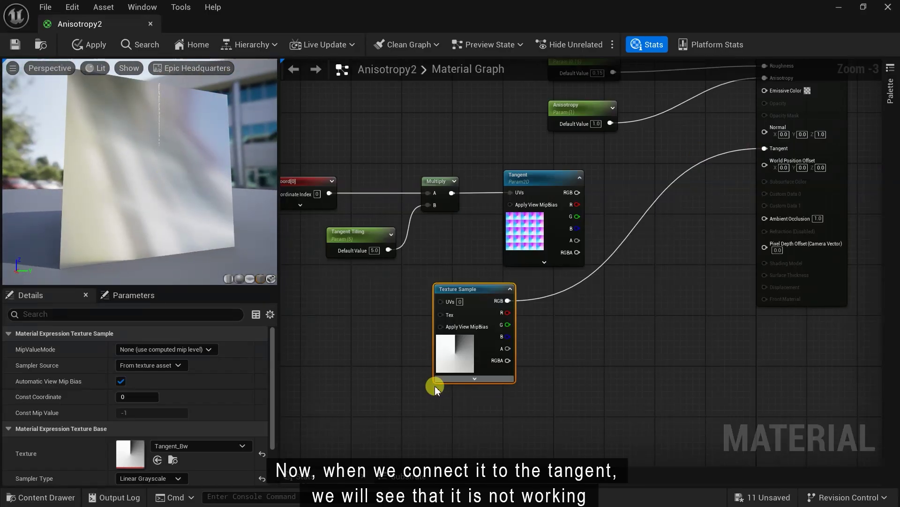
Move the Tangent tiling nodes and the Tangent_Bw sample farther from the material's output node to free up space
drag(491, 289, 475, 338)
right_drag(398, 300, 467, 306)
drag(368, 156, 618, 256)
drag(611, 190, 447, 209)
drag(529, 355, 452, 329)
Add a Sine node and a Cosine node beside the Tangent_Bw texture sample
scroll(601, 318, up, 3)
right_drag(523, 371, 567, 319)
right_click(568, 319)
text(sine)
click(590, 197)
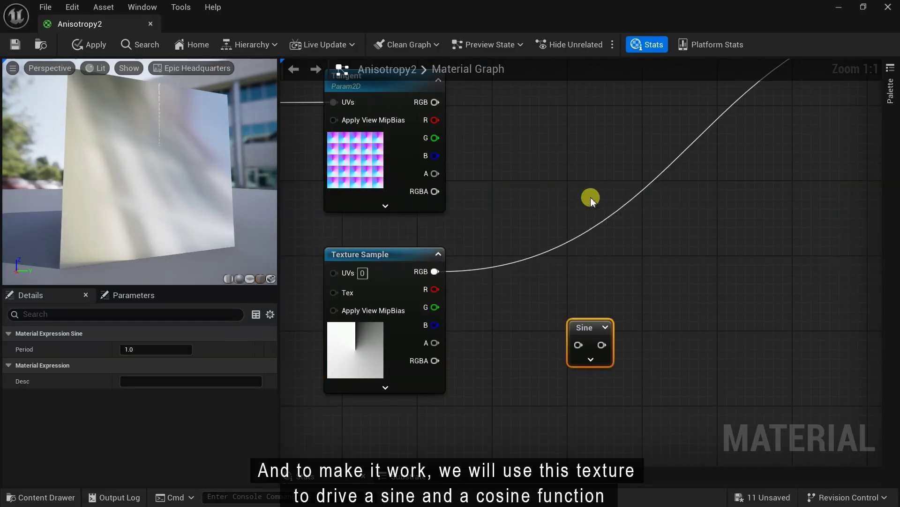
right_click(513, 185)
text(cosine)
click(532, 241)
drag(527, 199, 529, 346)
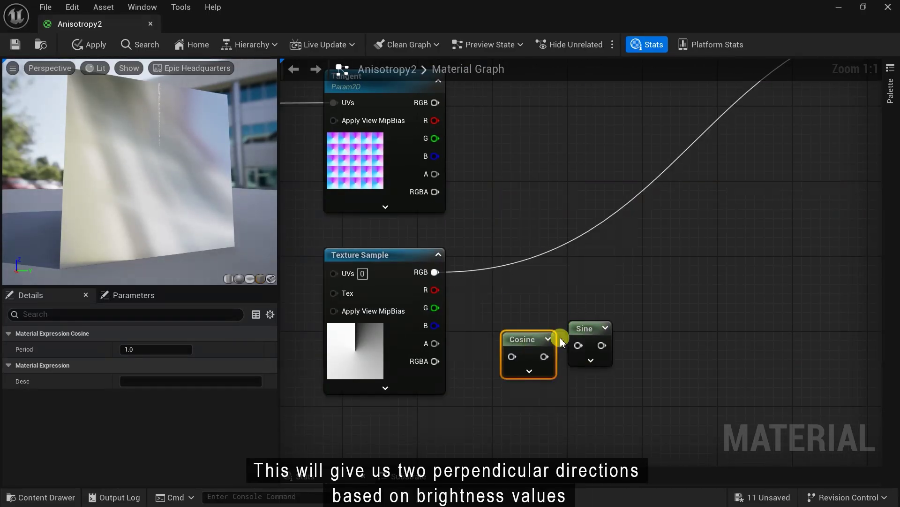
Place Sine above Cosine and connect the Tangent_Bw sample's RGB output to both nodes
drag(584, 327, 518, 273)
drag(434, 272, 512, 291)
drag(433, 272, 511, 355)
Add an AppendMany node and connect Sine to its R input and Cosine to its G input
right_drag(692, 315, 632, 314)
right_click(575, 305)
text(append)
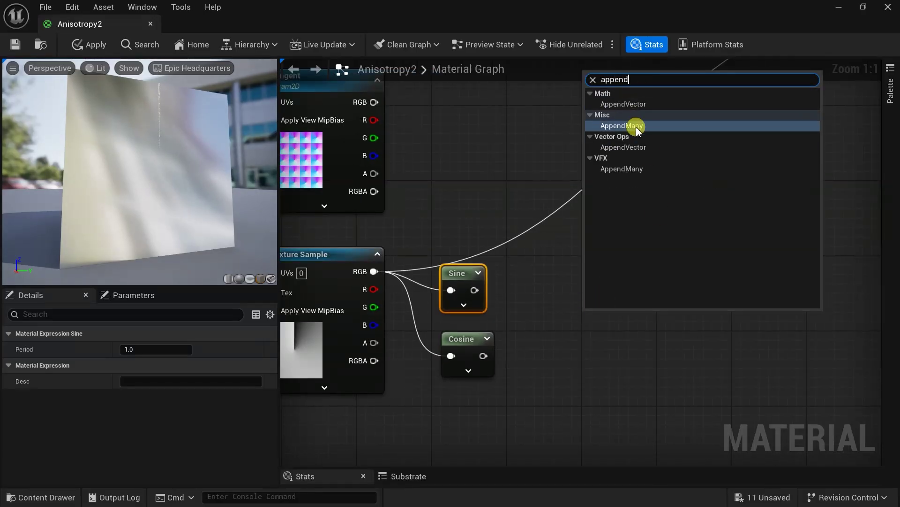
click(637, 126)
drag(600, 315, 565, 271)
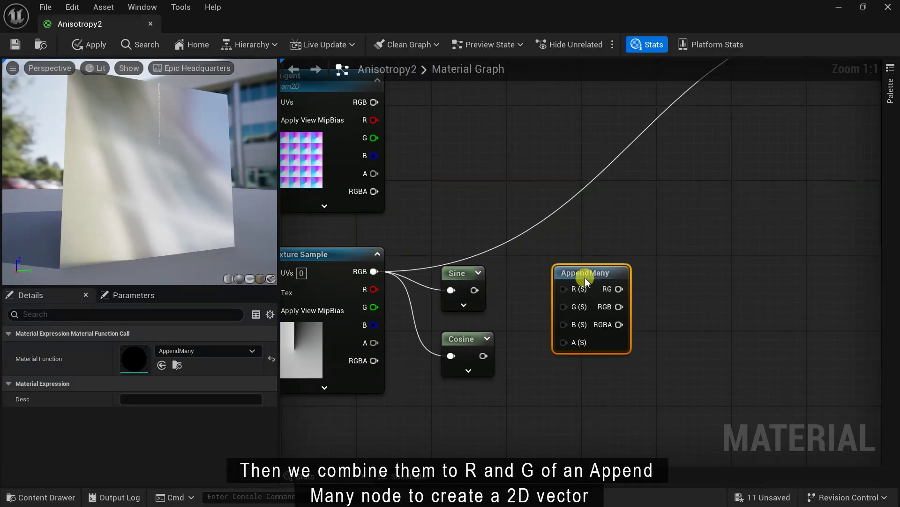
right_drag(479, 289, 457, 285)
drag(451, 285, 540, 285)
drag(461, 352, 544, 303)
Add a Normalize node fed by the AppendMany node's RGB output and align it beside that node
right_drag(644, 350, 575, 362)
drag(521, 314, 576, 319)
text(normal)
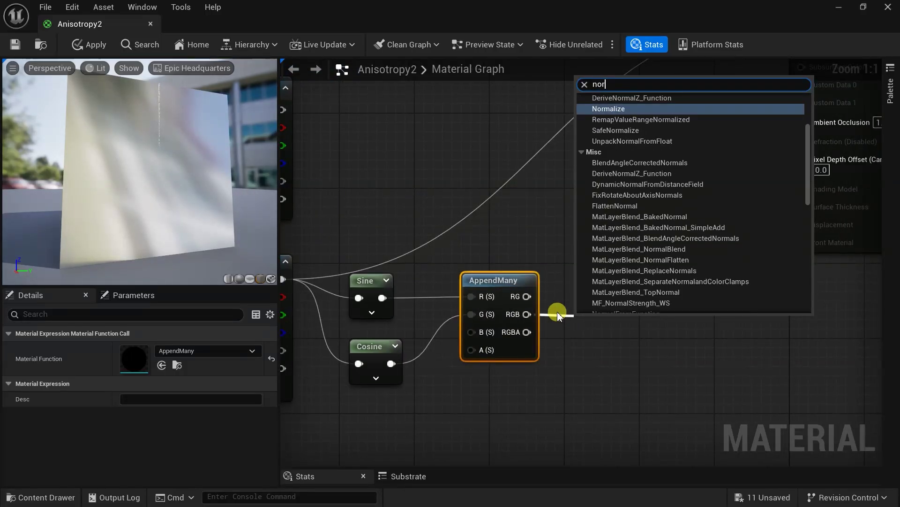
click(604, 112)
drag(615, 324, 606, 302)
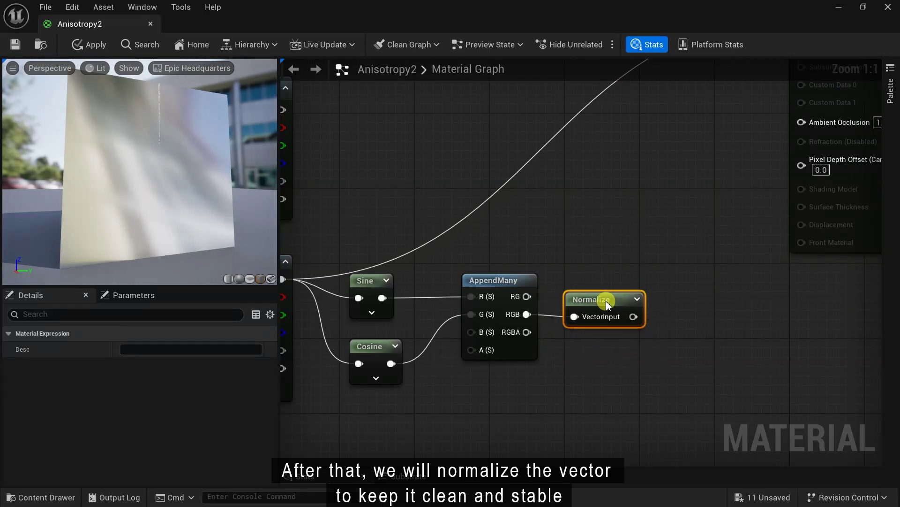
Preview the Normalize node's output on the plane and rotate the preview to examine it
right_click(600, 305)
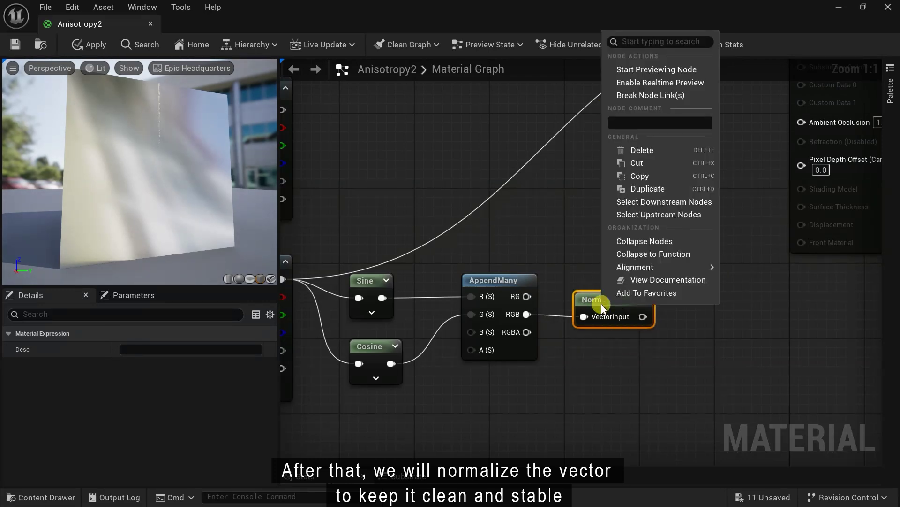
click(649, 67)
drag(164, 139, 136, 139)
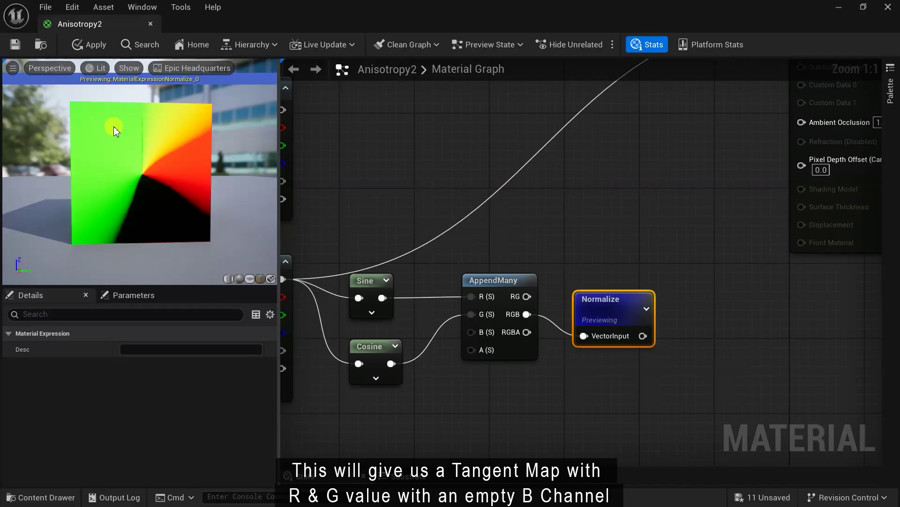
Stop previewing the Normalize node, connect its output to the material's Tangent input, and rotate the plane to examine the reflections
right_drag(595, 352, 517, 393)
right_click(523, 341)
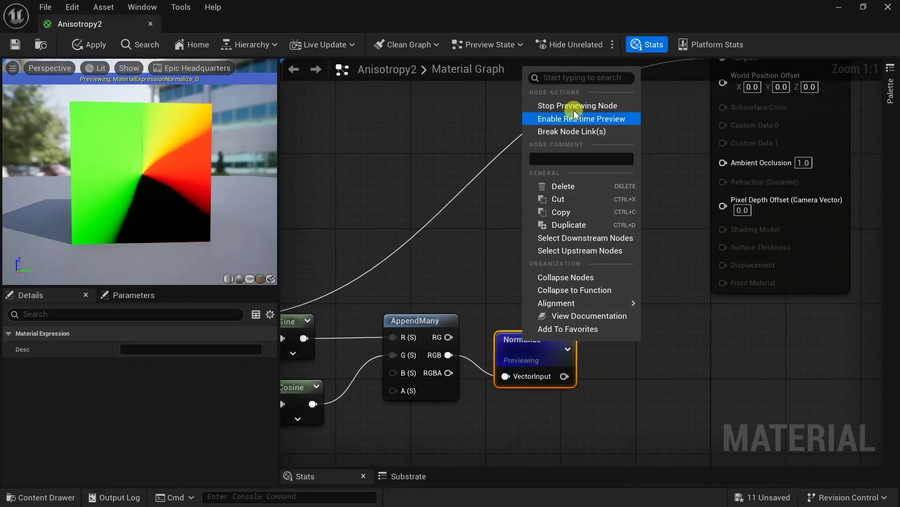
click(572, 105)
right_drag(669, 240, 632, 264)
drag(529, 381, 688, 83)
drag(151, 174, 130, 234)
drag(163, 154, 207, 108)
Convert the grayscale tangent texture sample to a parameter named "Tangent B/W"
scroll(494, 338, down, 4)
right_drag(483, 293, 688, 244)
scroll(619, 261, up, 2)
right_click(502, 313)
click(548, 260)
text(Tangent B/W)
key(Return)
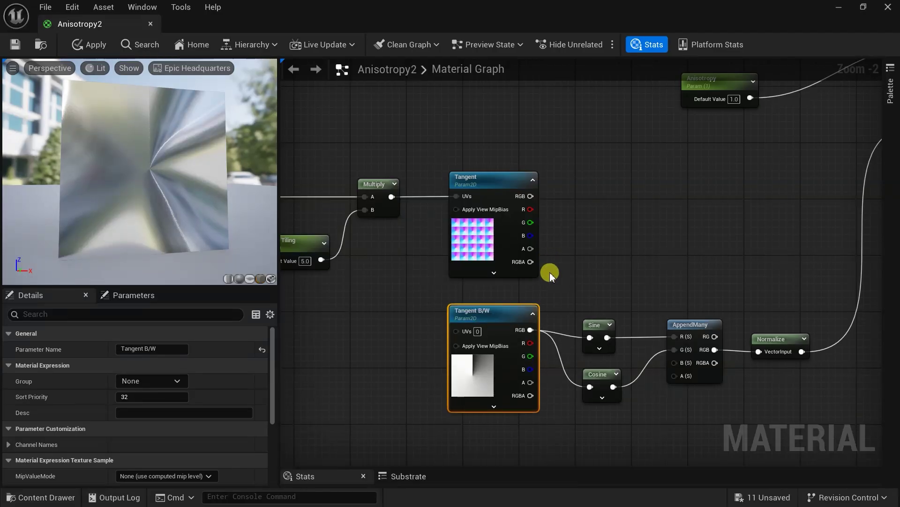
Connect the tiling Multiply node's output to the Tangent B/W node's UVs and examine the tiled reflections on the plane
drag(391, 196, 454, 334)
scroll(146, 138, up, 3)
mouse_move(146, 139)
mouse_down()
mouse_move(174, 140)
mouse_move(146, 139)
mouse_up()
drag(235, 141, 174, 177)
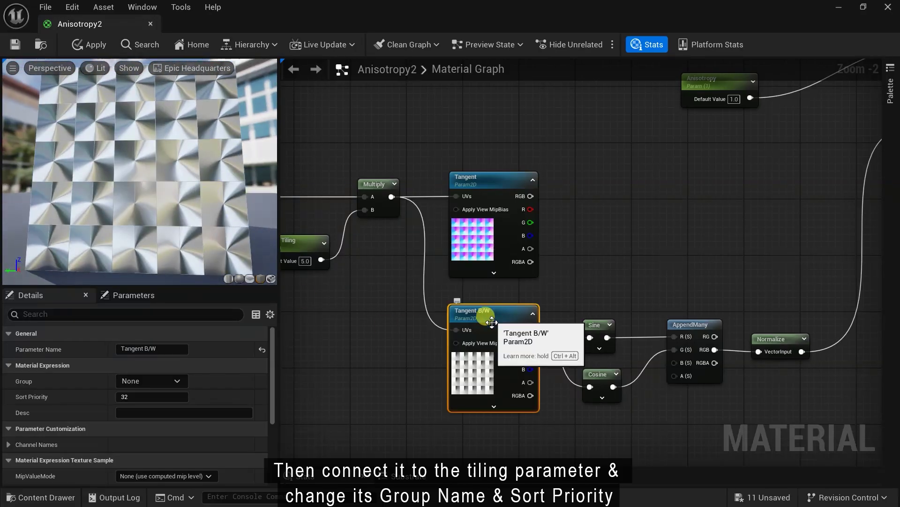
Assign the Tangent B/W parameter to the Aniosotropy group with a sort priority of 15
click(177, 381)
click(141, 389)
text(15)
key(Return)
scroll(423, 372, down, 3)
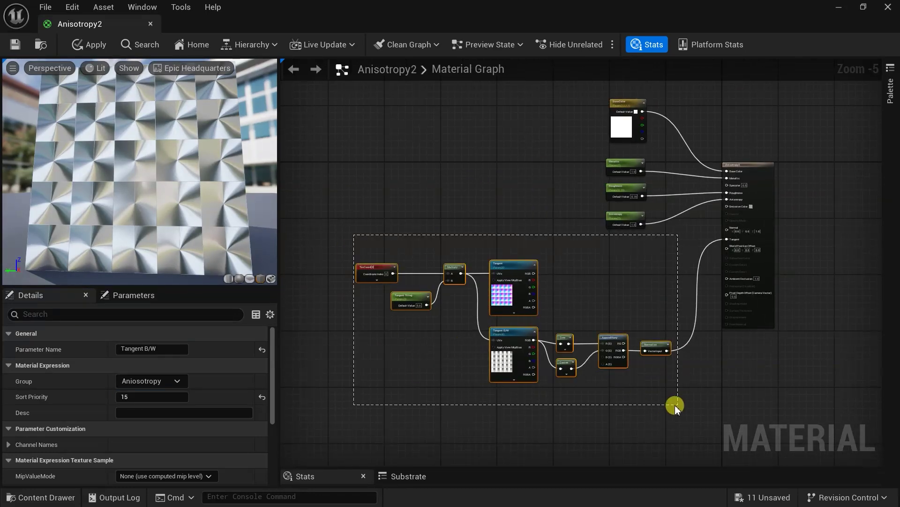
drag(675, 405, 675, 406)
scroll(490, 281, up, 3)
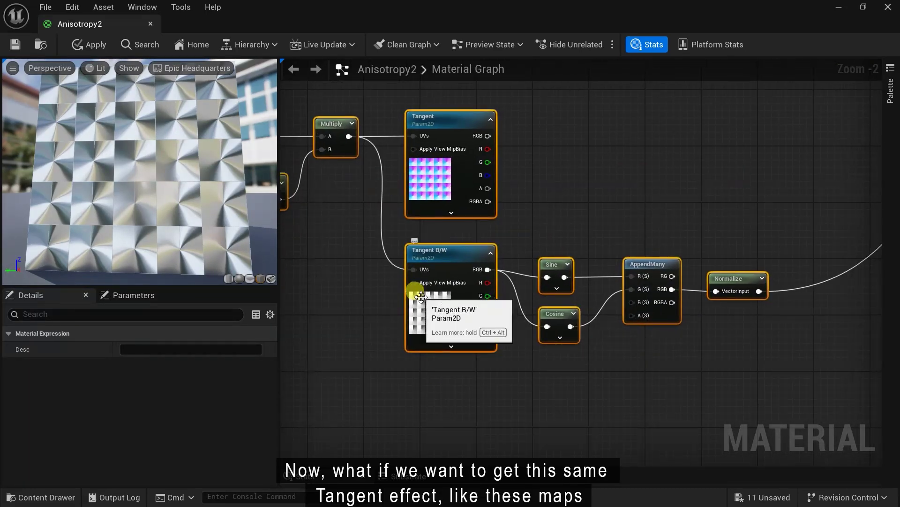
click(550, 415)
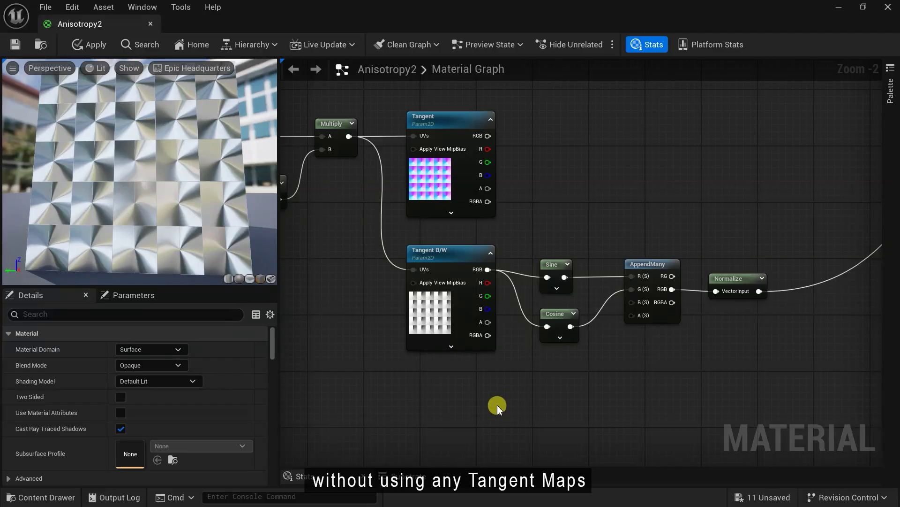
Add a TextureCoordinate node in the empty area below the Tangent B/W node
right_click(400, 425)
text(text)
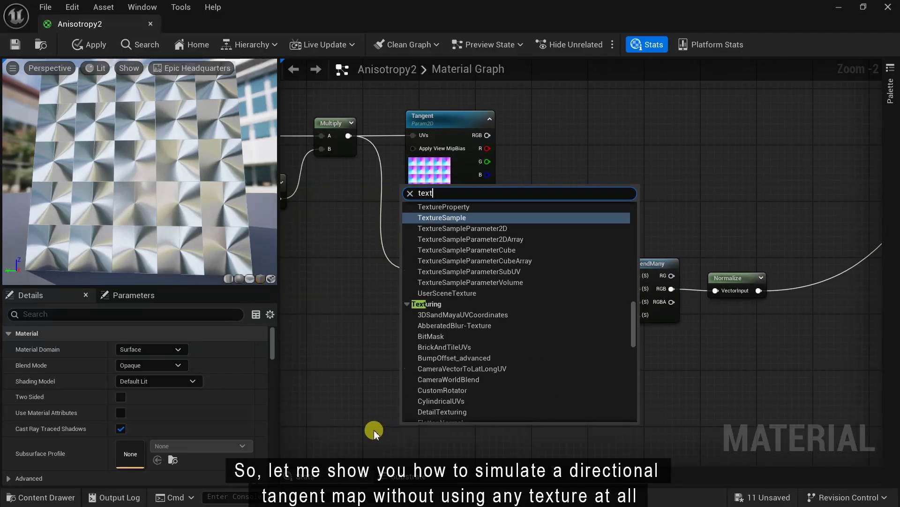
text(urec)
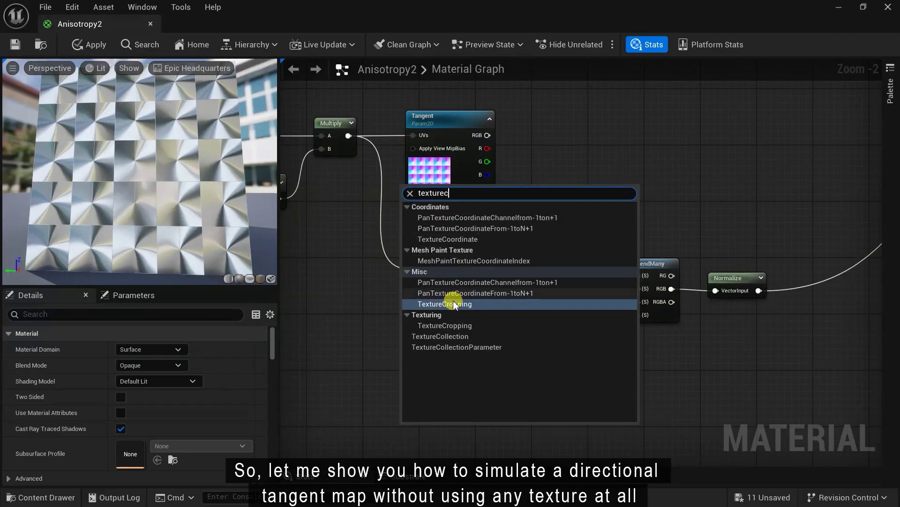
click(460, 242)
right_drag(417, 415, 437, 327)
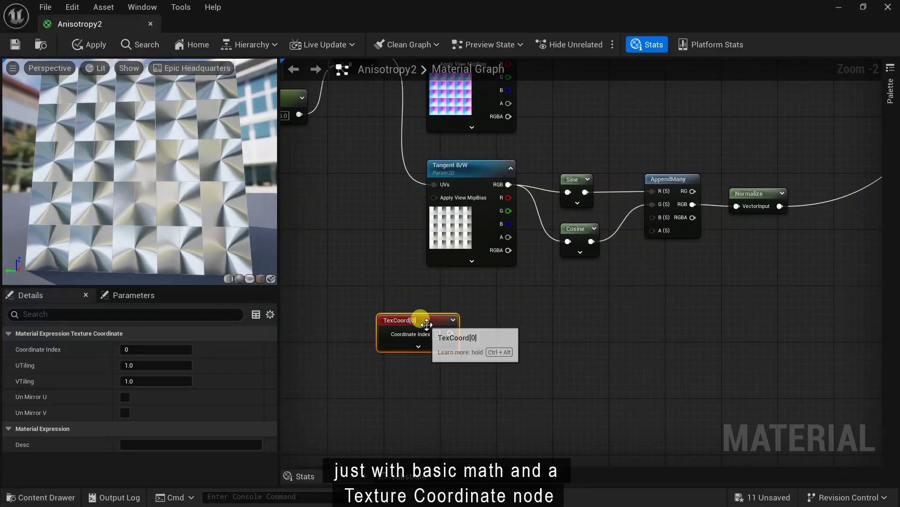
Preview the new TexCoord node on the plane, examine its gradient, and stop the preview
right_click(427, 324)
click(483, 89)
right_drag(172, 196, 173, 232)
drag(167, 196, 172, 196)
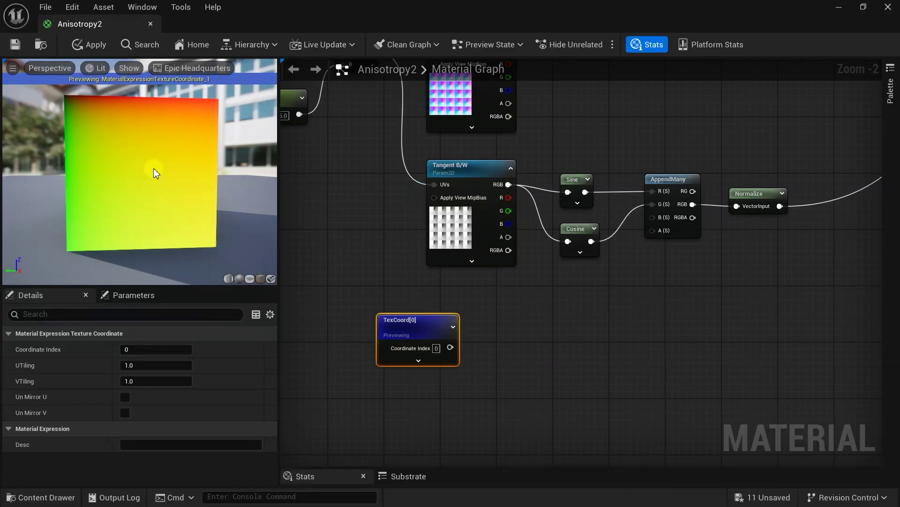
scroll(498, 338, up, 1)
right_click(412, 321)
click(469, 88)
Add a Subtract node fed by the new TexCoord node in input A and set its B value to 0.5
right_drag(567, 377, 557, 300)
right_click(556, 300)
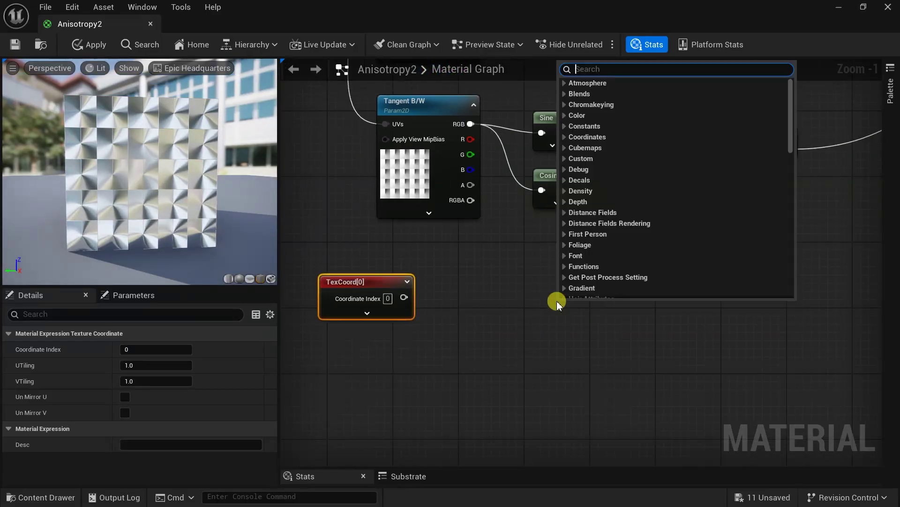
text(subtra)
click(588, 115)
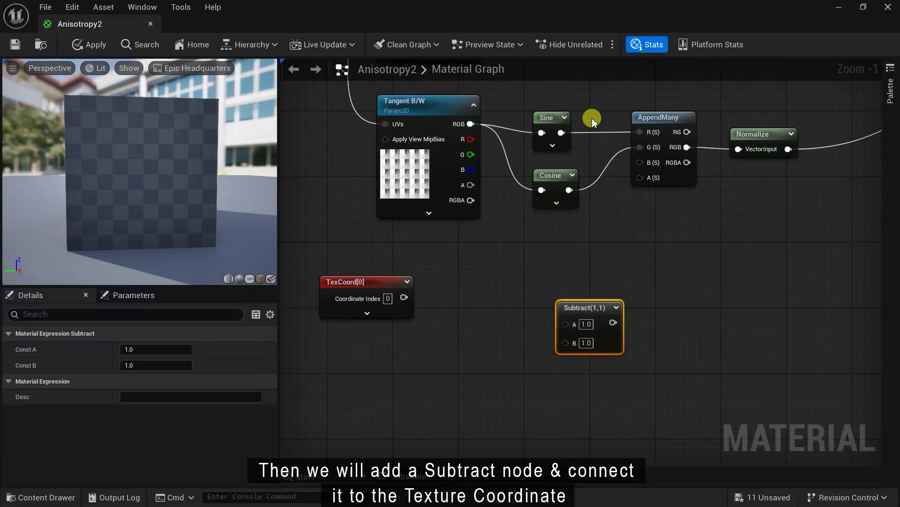
drag(404, 297, 564, 323)
drag(581, 318, 565, 292)
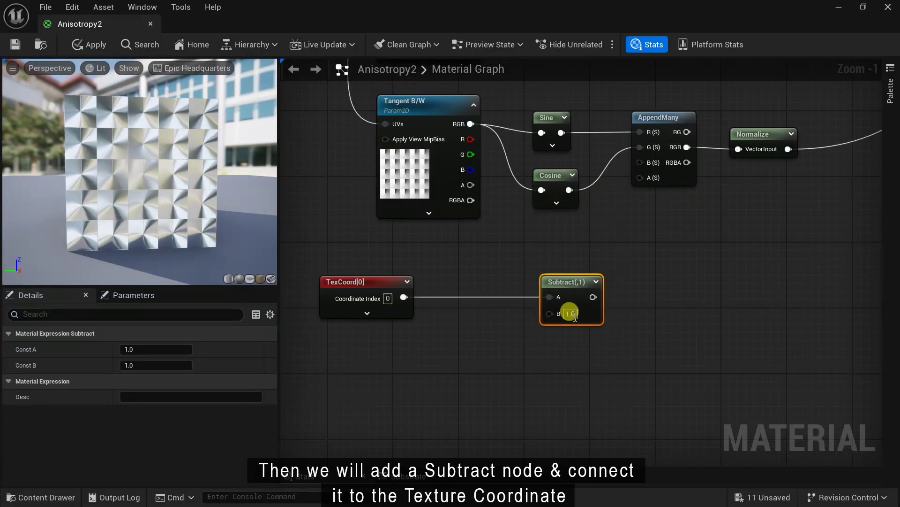
click(567, 312)
key(BackSpace)
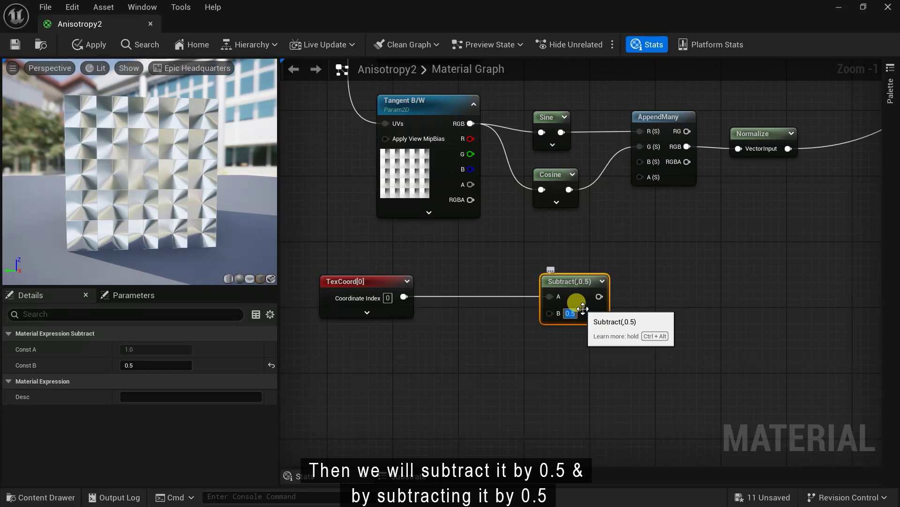
Preview the Subtract node on the plane to examine the centred UVs, and stop the preview
right_click(570, 296)
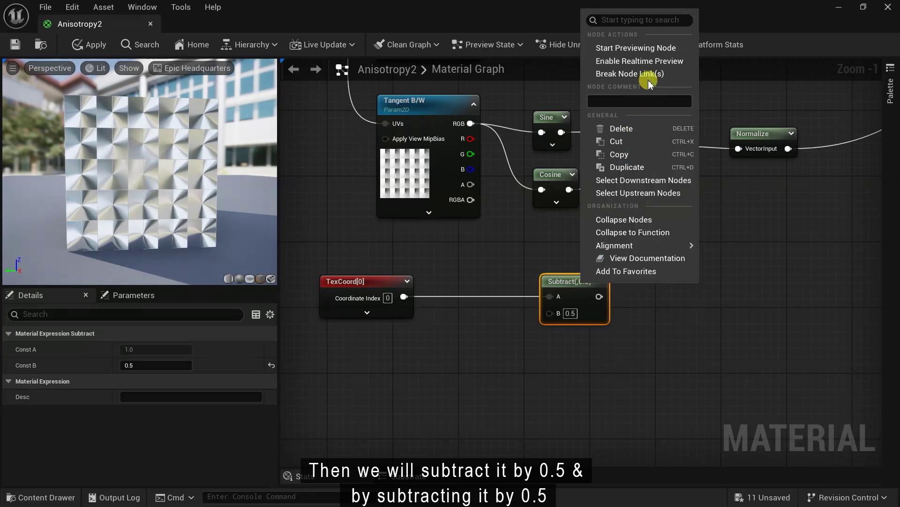
click(654, 48)
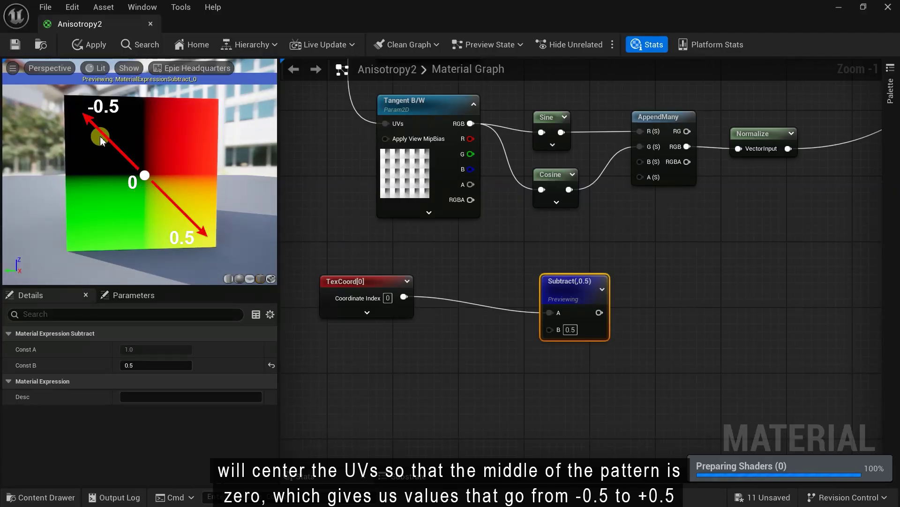
right_click(558, 285)
click(619, 50)
Connect the Subtract node's output to the material's Tangent input and rotate the plane to examine the reflection
scroll(708, 295, down, 3)
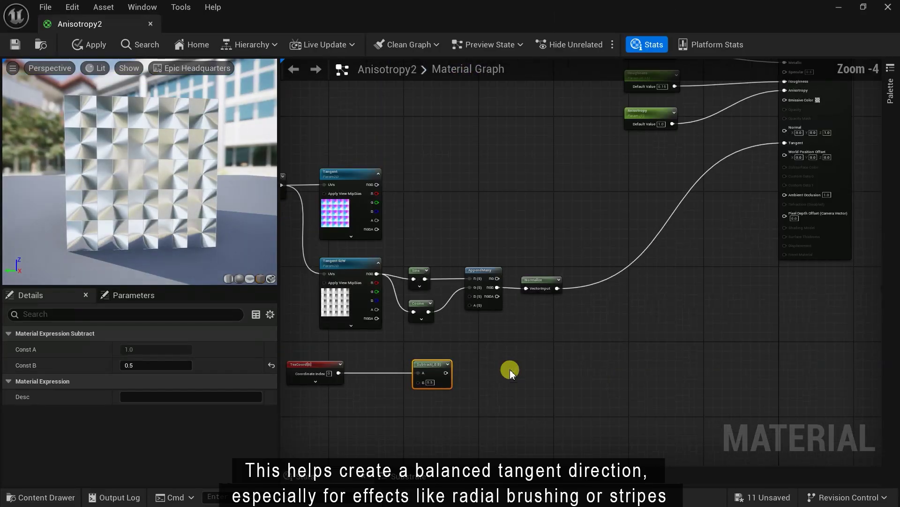
right_drag(511, 362, 441, 362)
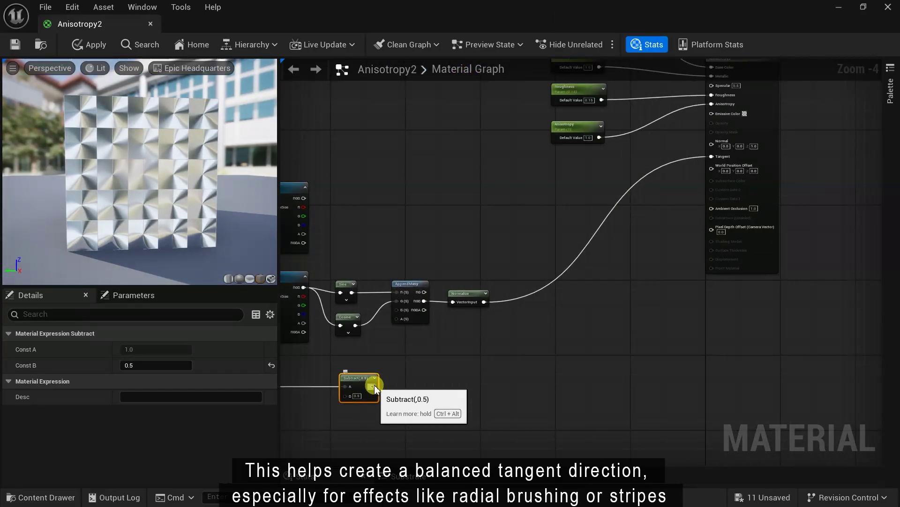
drag(371, 387, 713, 157)
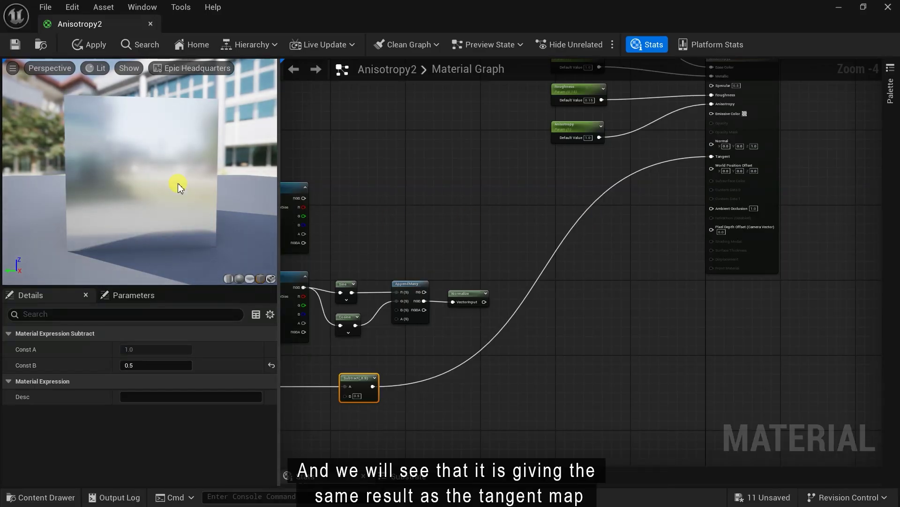
drag(176, 182, 126, 186)
drag(140, 122, 161, 134)
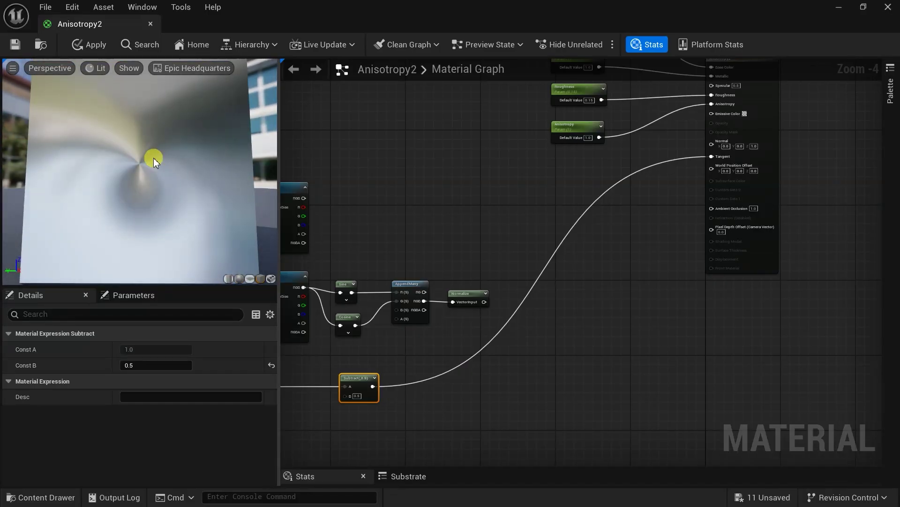
Move the Subtract node farther from TexCoord and add a Multiply node between the two
right_drag(353, 361, 499, 313)
drag(505, 326, 581, 325)
scroll(499, 354, up, 3)
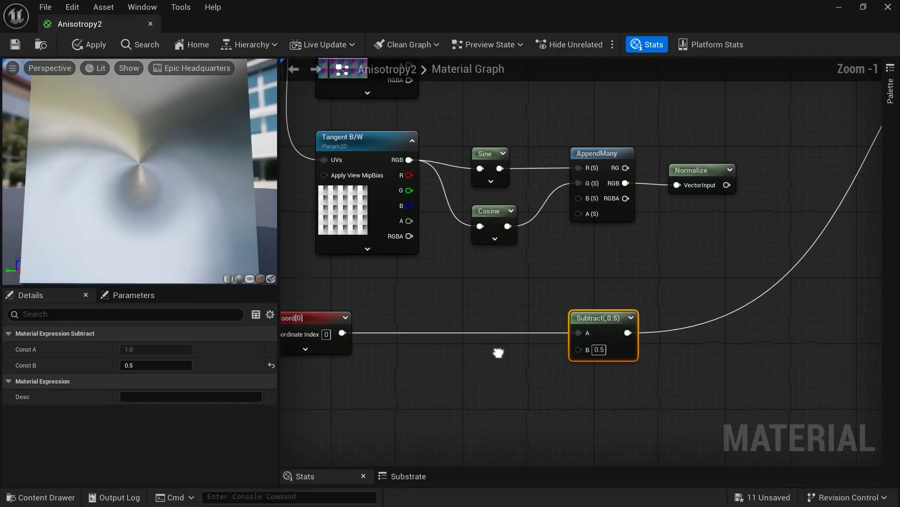
right_click(501, 353)
text(mul)
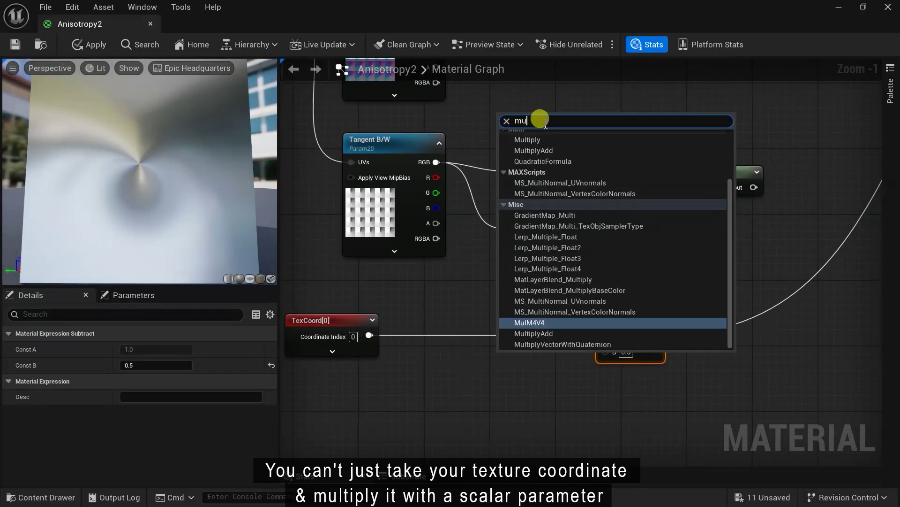
click(538, 322)
Feed the new Multiply node with TexCoord in A and a scalar parameter named "Node Tangent Tilling", default 5.0, in B
drag(521, 362, 445, 396)
text(sca)
click(467, 283)
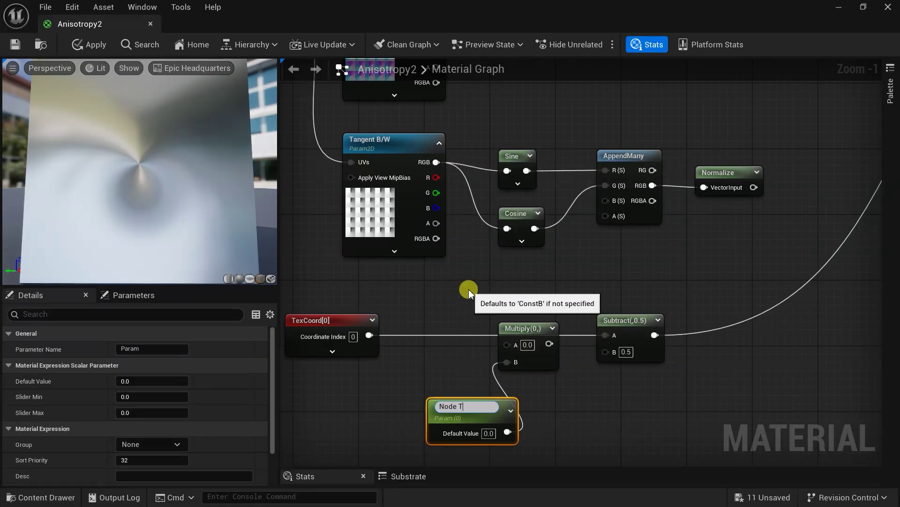
drag(469, 408, 408, 396)
drag(370, 335, 508, 346)
click(428, 418)
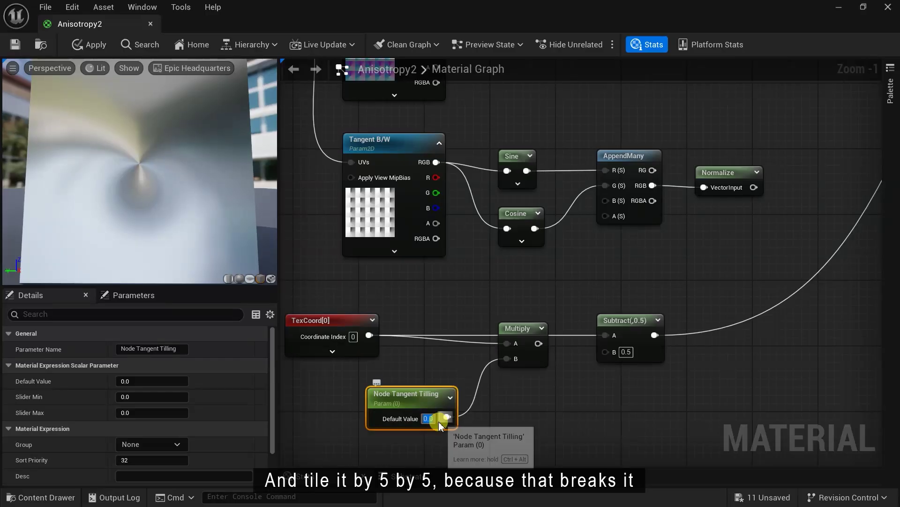
Connect the Multiply node's output to Subtract's A input, previewing the Multiply node briefly on the plane
right_click(523, 328)
click(579, 97)
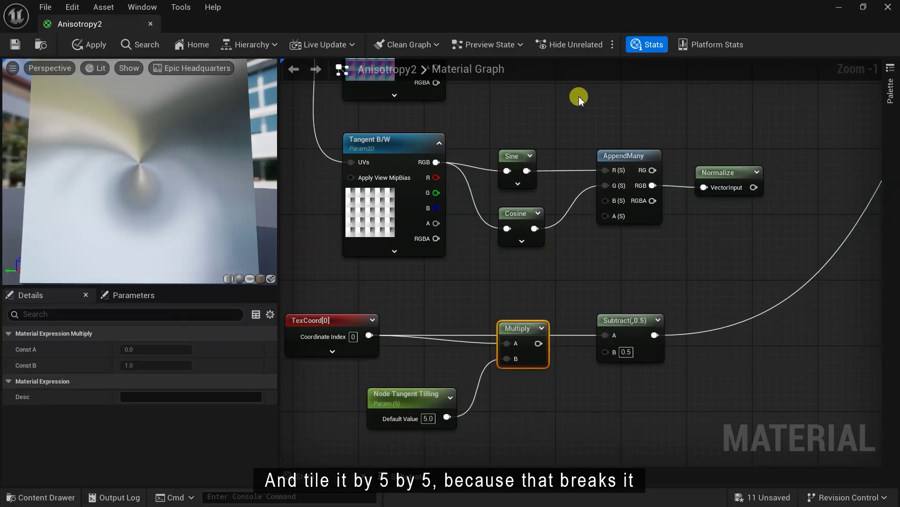
drag(543, 360, 606, 335)
right_click(500, 332)
click(553, 92)
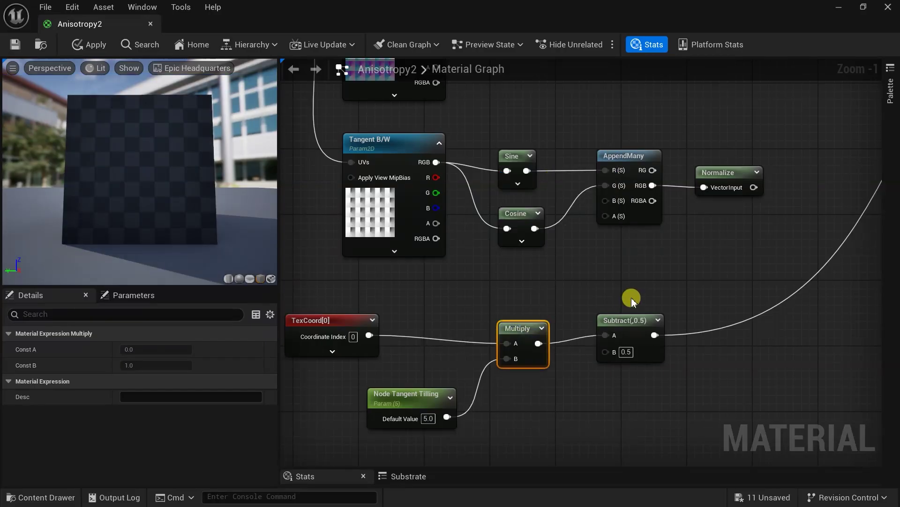
Preview the Subtract node with the multiplied coordinates to examine the offset gradient, and stop the preview
right_click(626, 321)
click(640, 81)
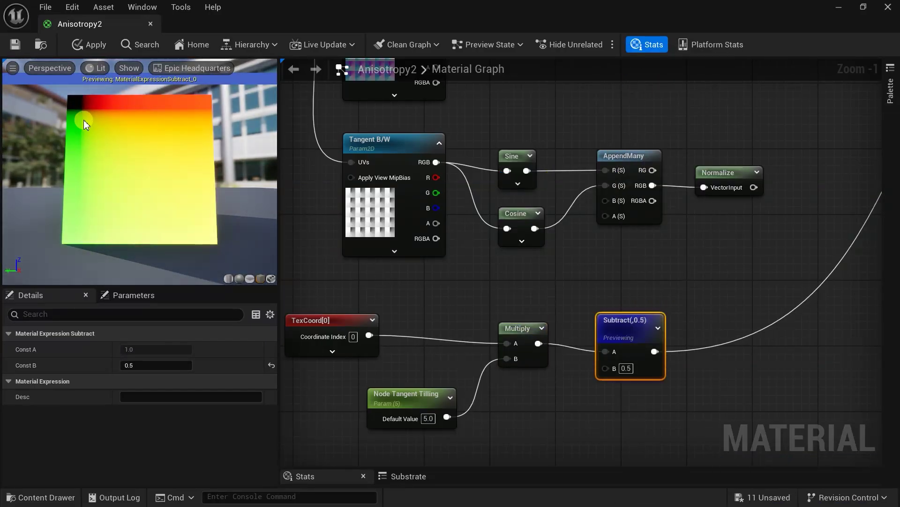
right_click(615, 323)
click(644, 92)
Move the Subtract node aside and insert a Frac node between Multiply's output and Subtract's A input
drag(633, 318, 720, 318)
drag(538, 343, 575, 369)
text(fra)
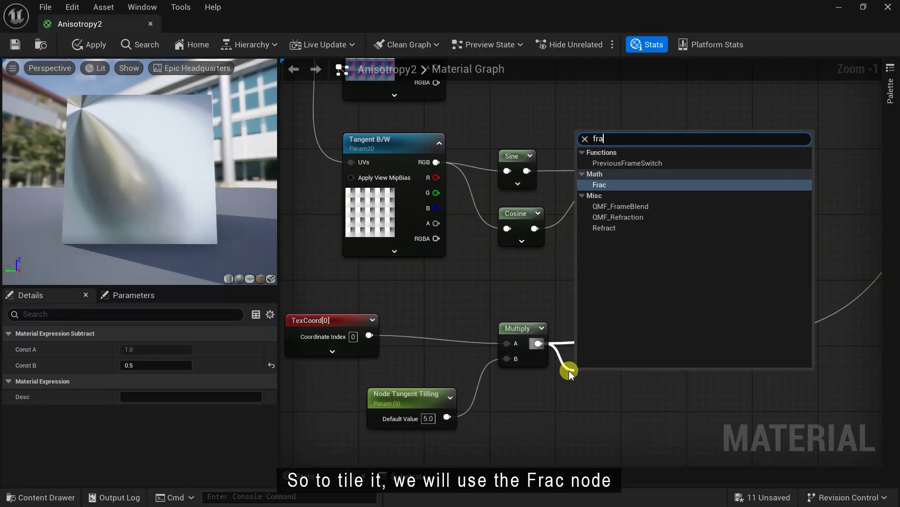
click(600, 184)
drag(604, 352, 687, 335)
Preview the Subtract node's repeating gradient, stop the preview, and rotate the plane to examine the tiled reflections
right_click(711, 326)
click(760, 85)
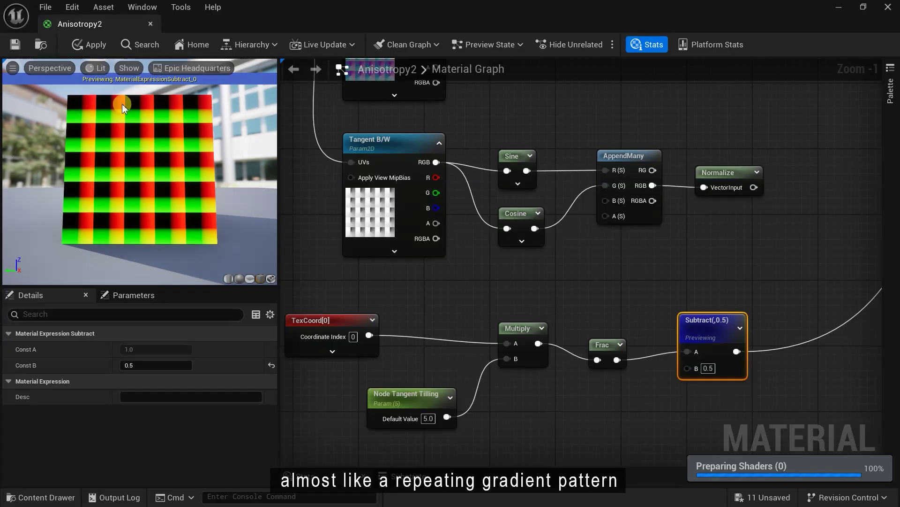
drag(187, 219, 176, 219)
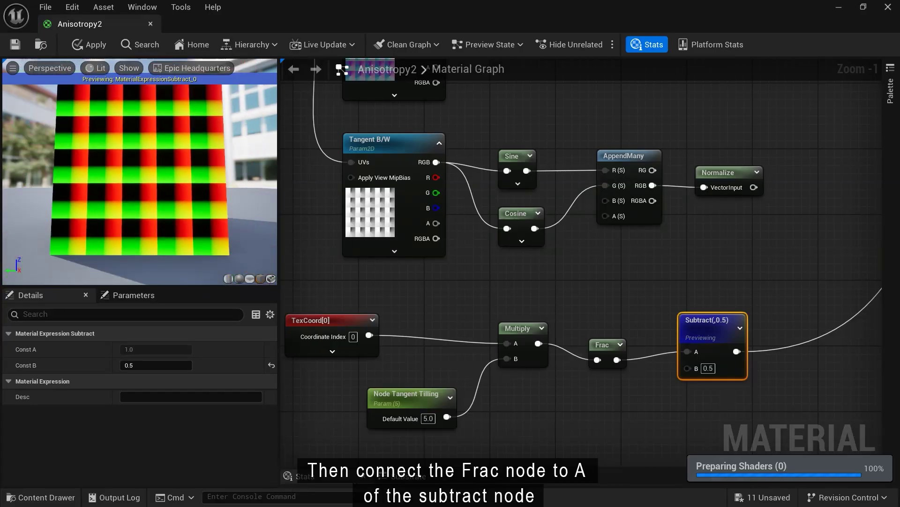
right_click(717, 319)
click(748, 111)
drag(114, 119, 96, 120)
drag(201, 180, 181, 181)
Add a StaticSwitchParameter named "Use Tangent B/W" between the tangent networks and the material output node
scroll(537, 312, down, 2)
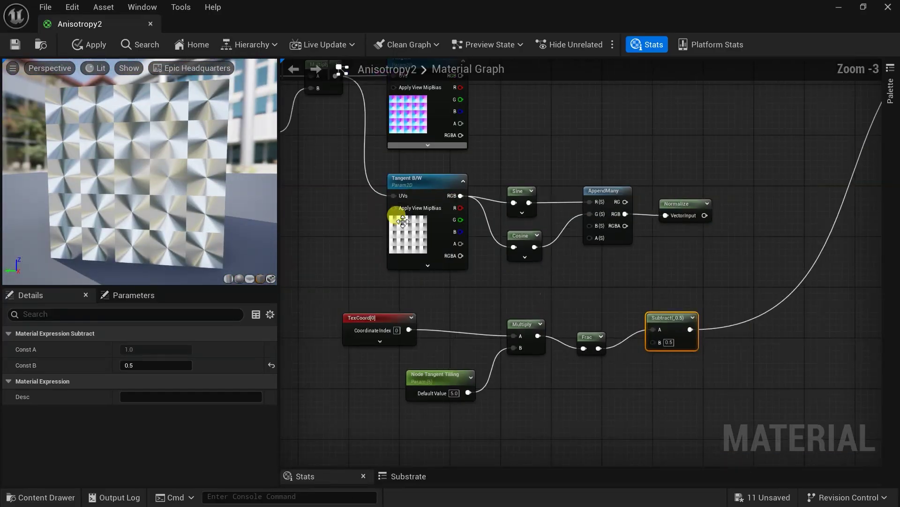
scroll(563, 412, down, 2)
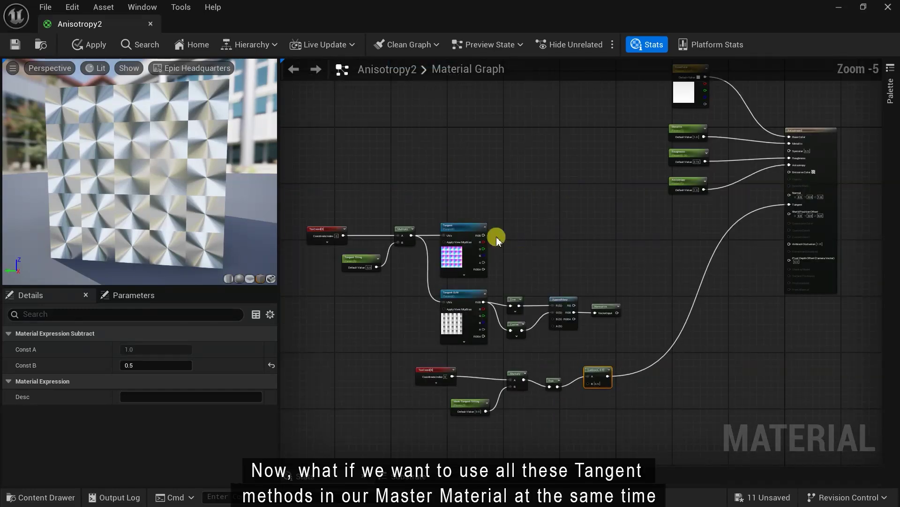
scroll(633, 401, up, 2)
scroll(810, 225, down, 2)
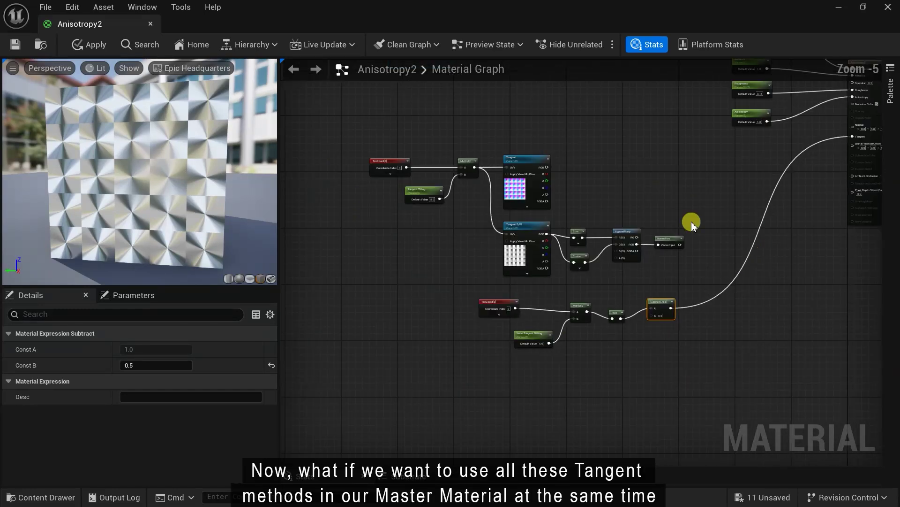
right_drag(776, 232, 698, 317)
scroll(699, 317, up, 2)
right_drag(648, 303, 696, 298)
right_click(681, 214)
text(stati)
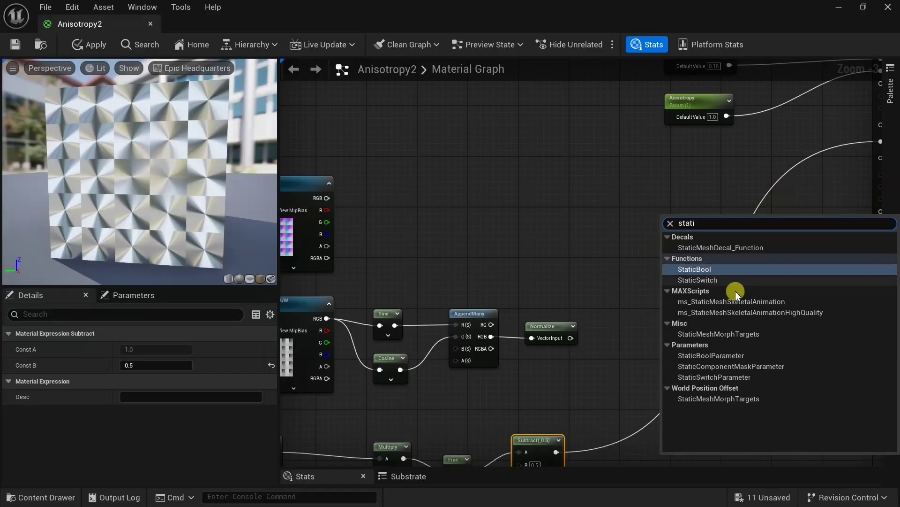
click(715, 376)
text(Use Tangent B/W)
key(Return)
Connect the Tangent texture's RGB output to the switch's False input and the Normalize output to its True input
right_drag(385, 208, 432, 199)
scroll(432, 199, up, 2)
drag(354, 186, 824, 251)
drag(672, 367, 824, 236)
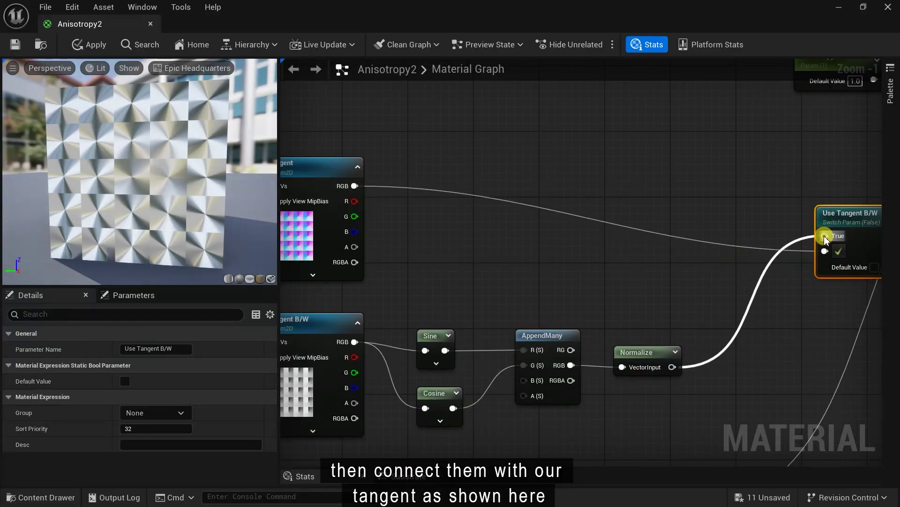
Add a StaticSwitchParameter named "Use Node Tangent" to the graph between the Subtract node and the Use Tangent B/W switch
scroll(683, 261, down, 2)
drag(735, 208, 826, 176)
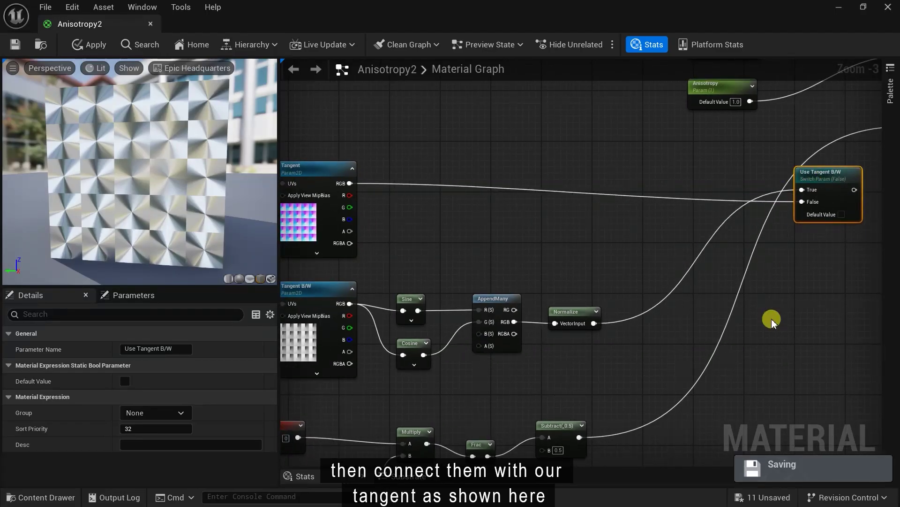
right_drag(802, 314, 792, 267)
right_click(666, 328)
text(stat)
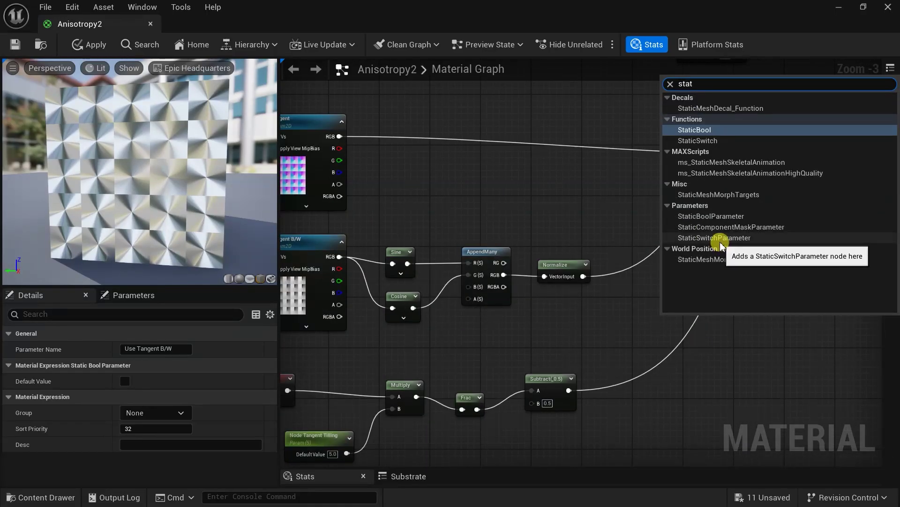
click(720, 241)
text(Use Node Tangent)
key(Return)
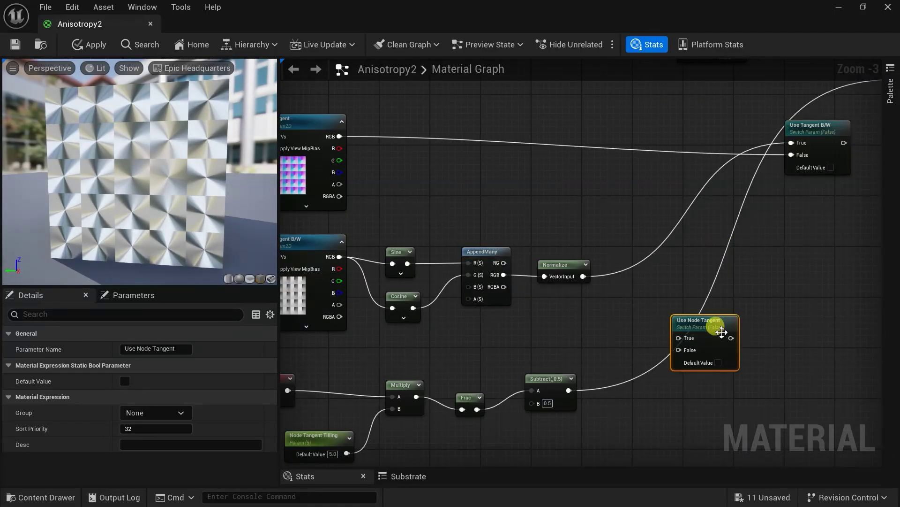
Feed Normalize into Use Node Tangent's False input and Subtract into True, then connect its output to Use Tangent B/W's True input
drag(724, 327, 704, 284)
scroll(632, 321, up, 1)
drag(578, 271, 657, 305)
drag(563, 398, 659, 292)
right_drag(728, 336, 599, 410)
drag(589, 366, 678, 198)
Connect the output of the Use Tangent B/W switch to the material's Tangent input
right_drag(695, 261, 628, 317)
drag(670, 253, 685, 227)
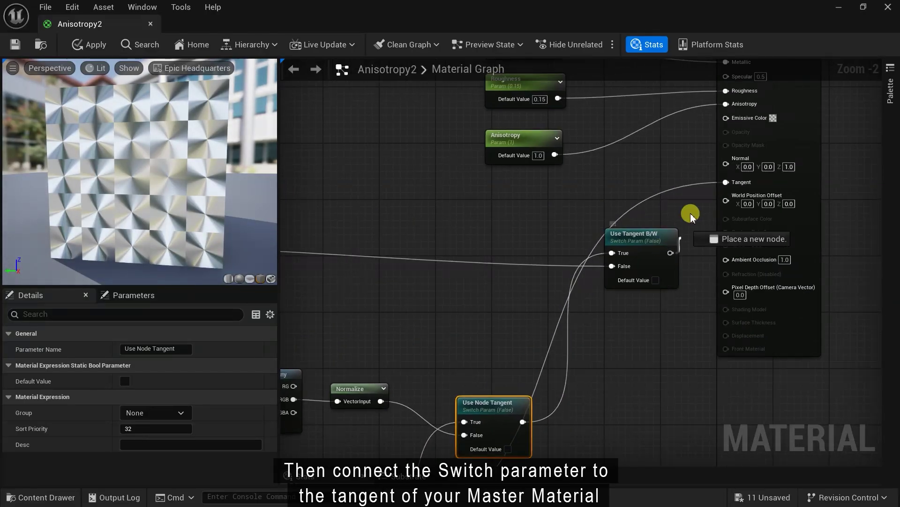
drag(724, 183, 728, 183)
scroll(640, 238, down, 3)
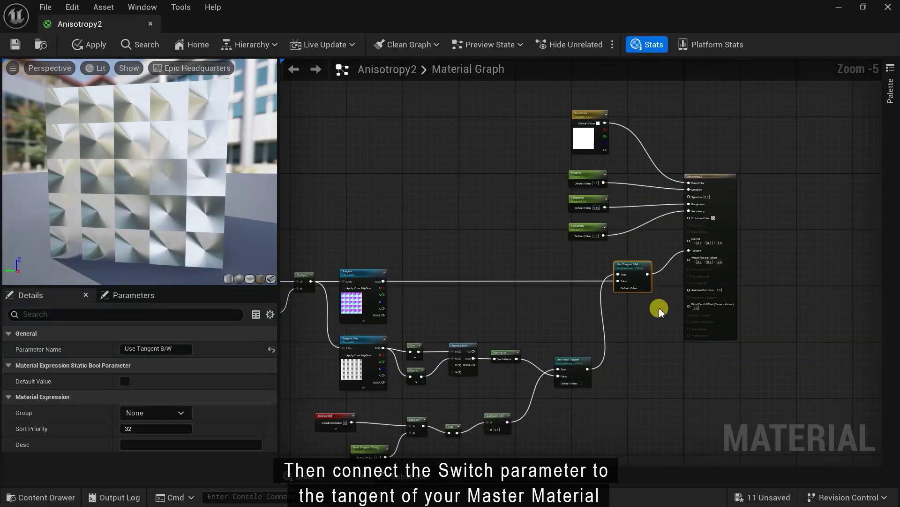
Select all the tangent nodes and enclose them in a comment box named "Tangent"
drag(393, 258, 769, 422)
right_drag(797, 286, 816, 275)
scroll(751, 256, up, 1)
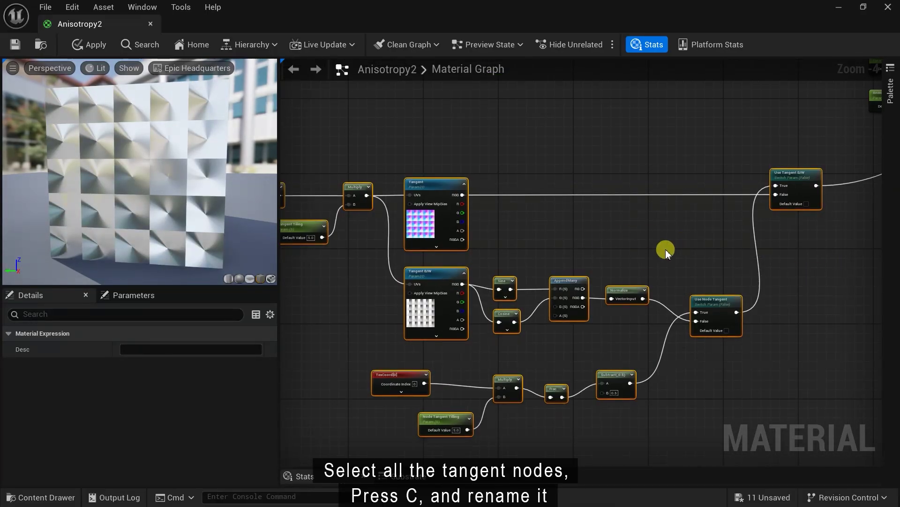
key(c)
click(190, 349)
text(T)
key(Return)
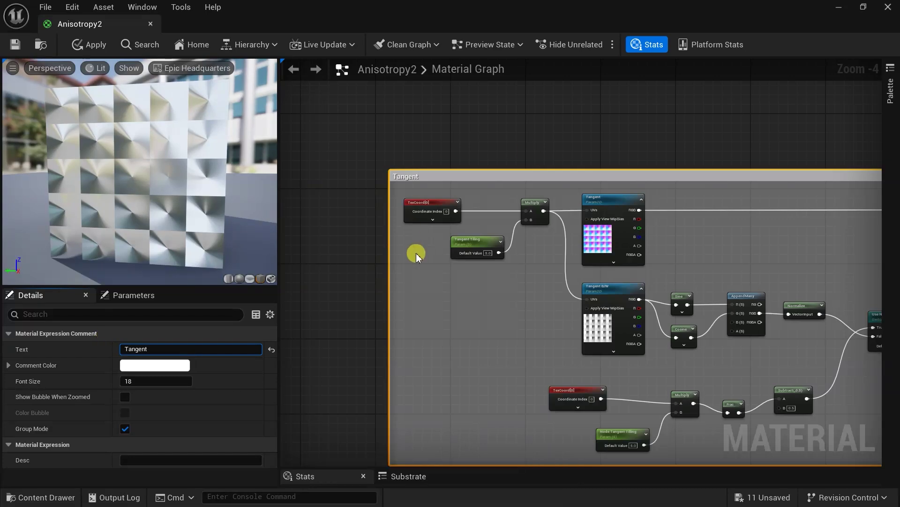
Assign the Use Tangent B/W switch to the Aniosotropy group with sort priority 11
right_drag(402, 256, 344, 227)
right_drag(461, 248, 393, 244)
click(362, 205)
right_drag(610, 211, 565, 190)
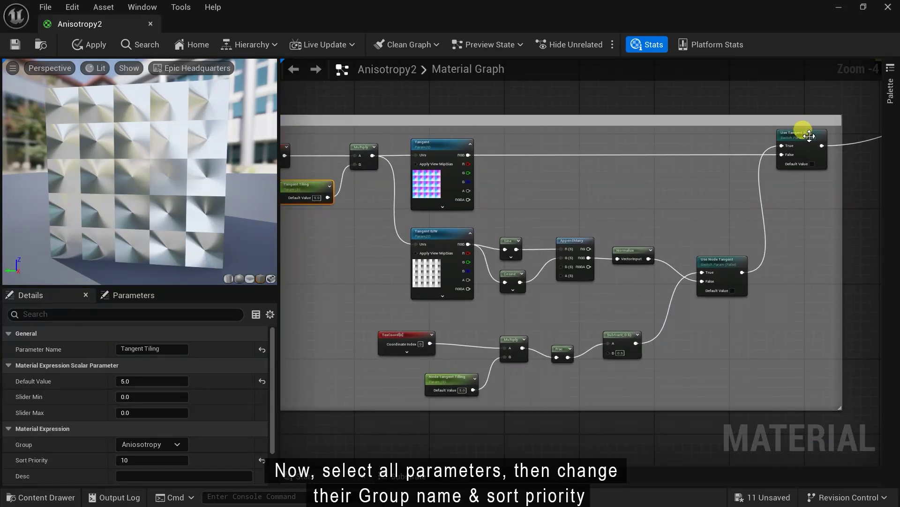
click(810, 136)
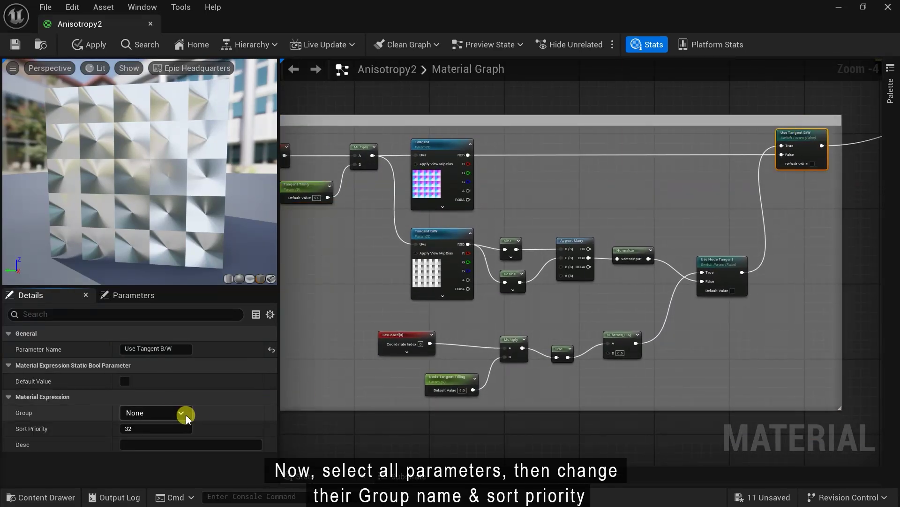
click(159, 426)
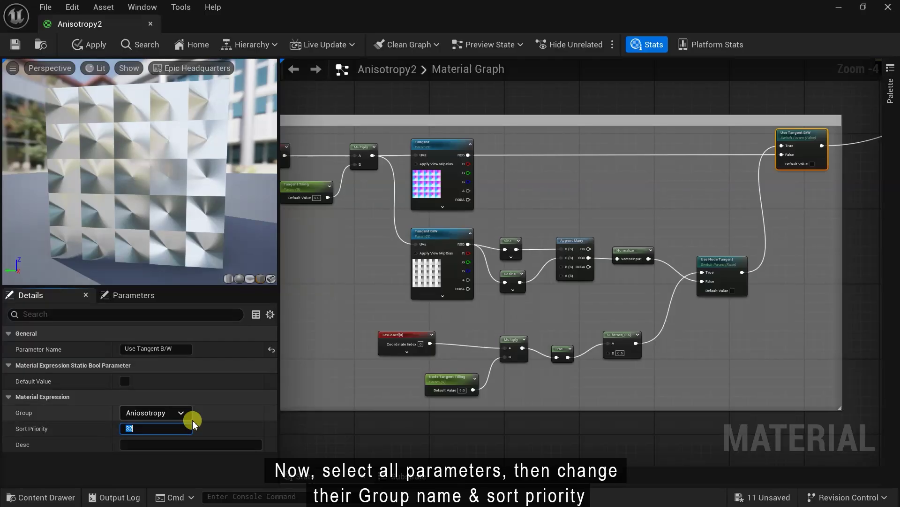
right_drag(534, 337, 571, 292)
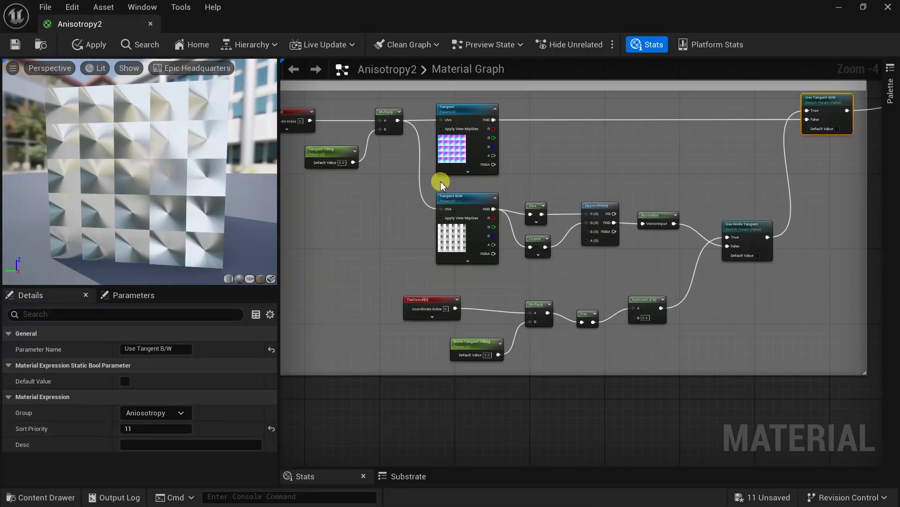
Set sort priority 20 for Tangent Tiling, 25 for Use Node Tangent and 30 for Node Tangent Tilling, all in the Aniosotropy group
click(338, 150)
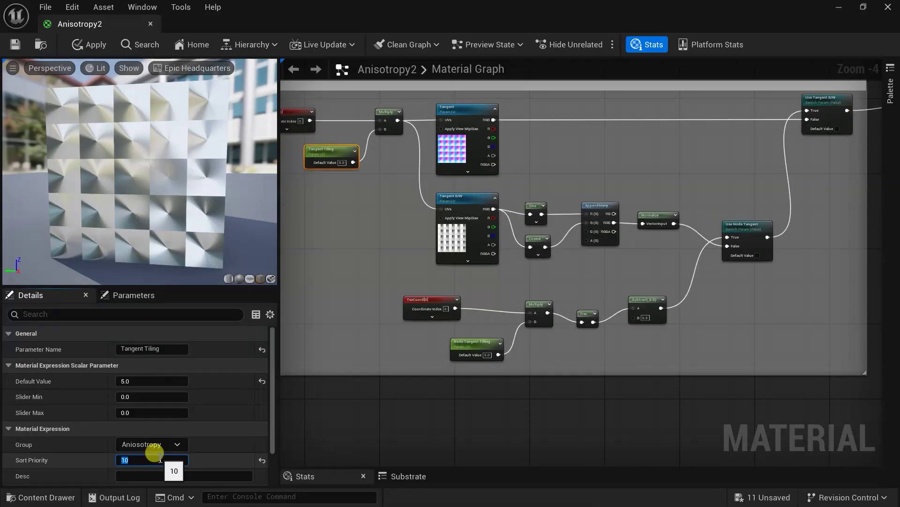
click(746, 227)
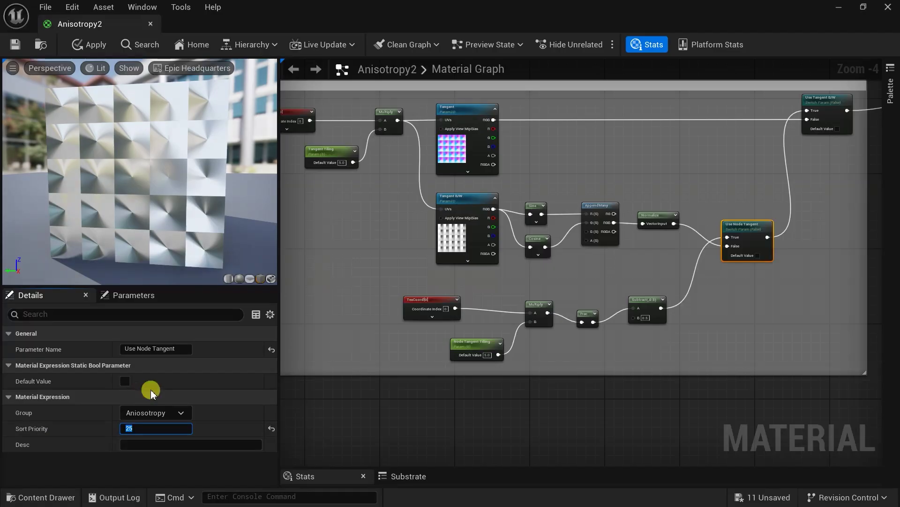
click(483, 344)
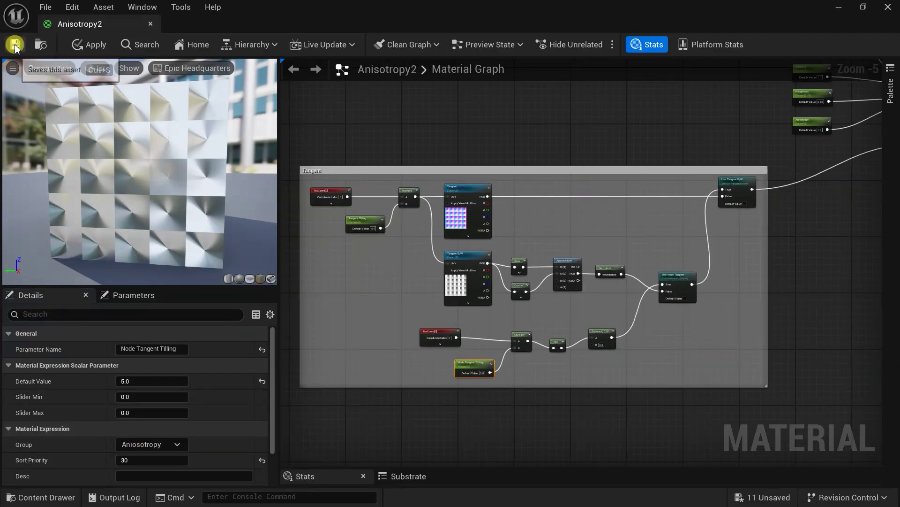
Set the default values of Node Tangent Tilling and Tangent Tiling to 1.0 and save the material
scroll(479, 381, up, 5)
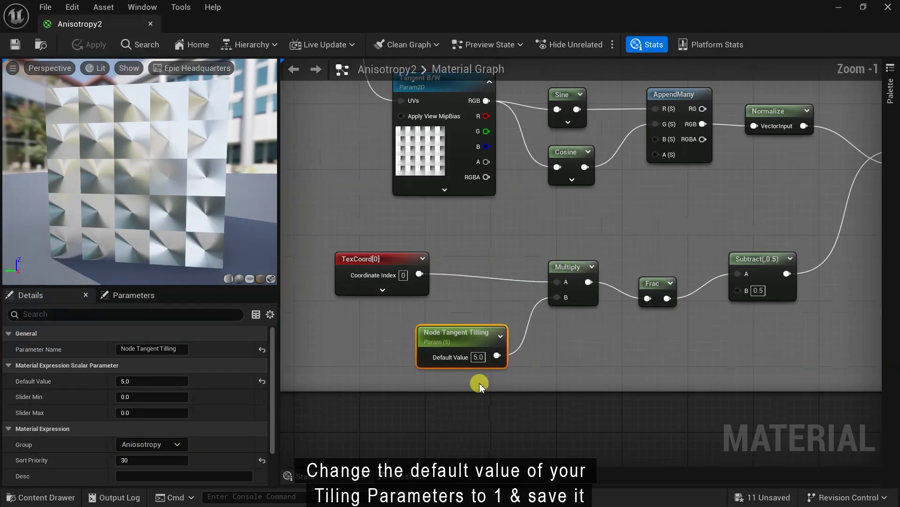
click(144, 381)
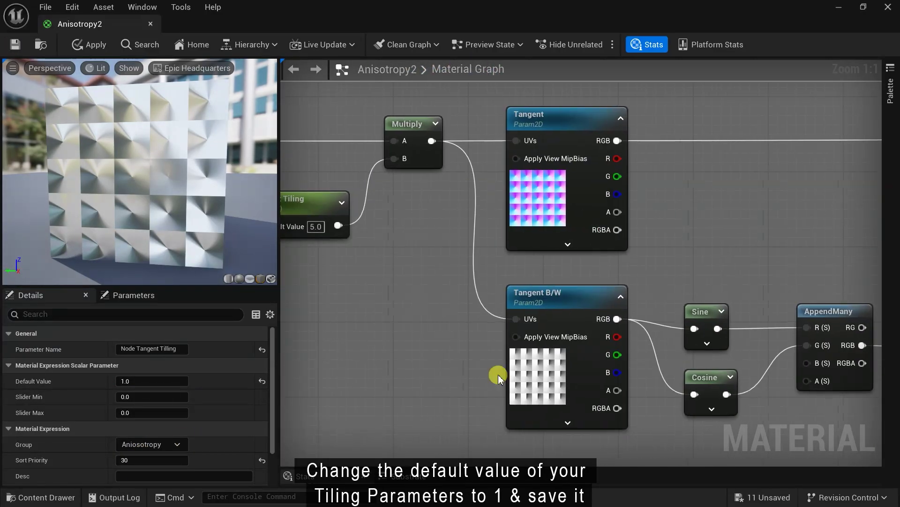
click(137, 379)
text(1)
key(Return)
scroll(432, 332, down, 7)
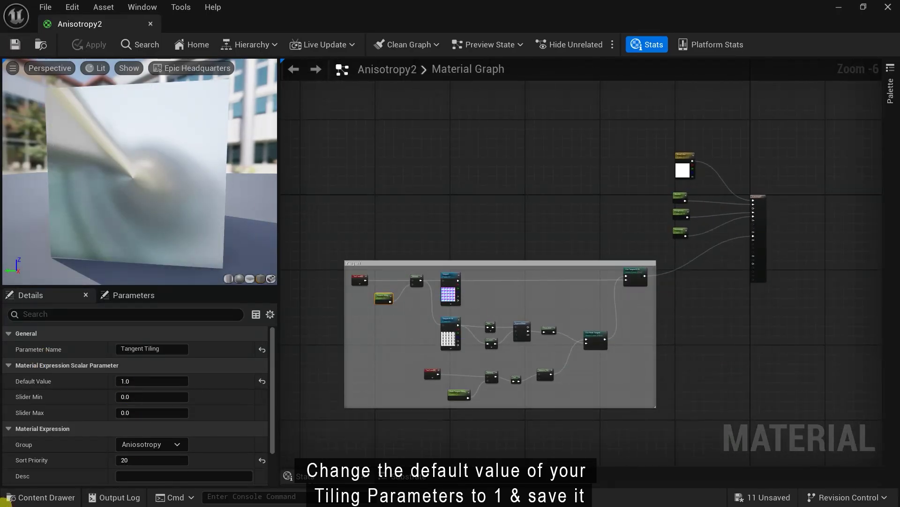
Open the Anisotropy2_Inst material instance and set its Tangent Tiling to 5
click(14, 497)
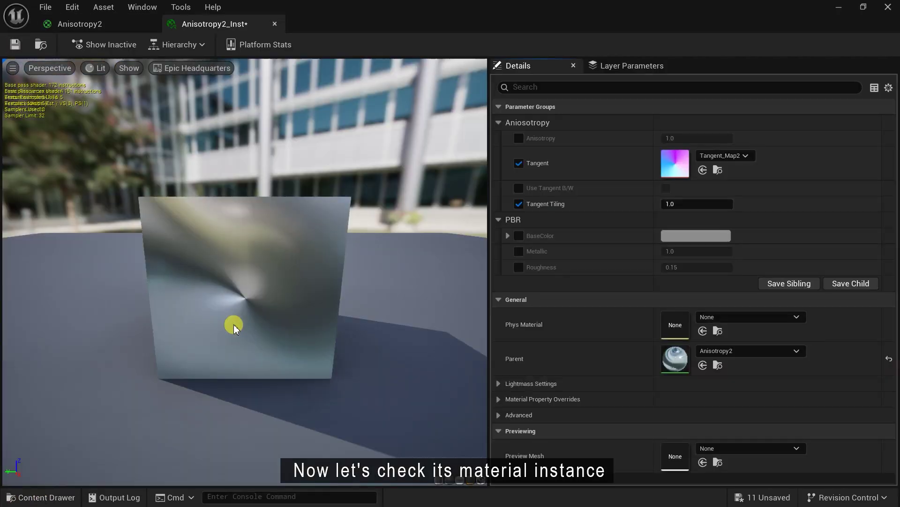
drag(233, 322, 245, 289)
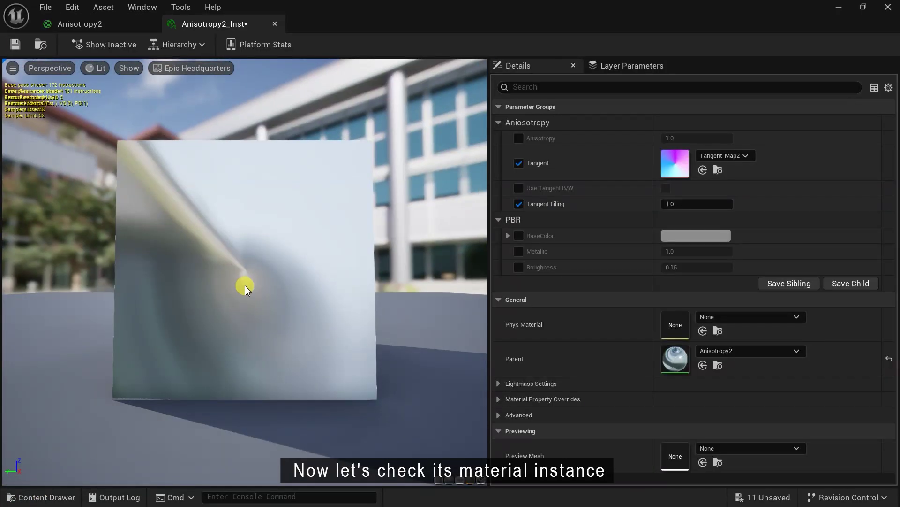
click(680, 202)
text(5)
key(Return)
Override and enable the Use Tangent B/W and Use Node Tangent switches in the instance
click(519, 188)
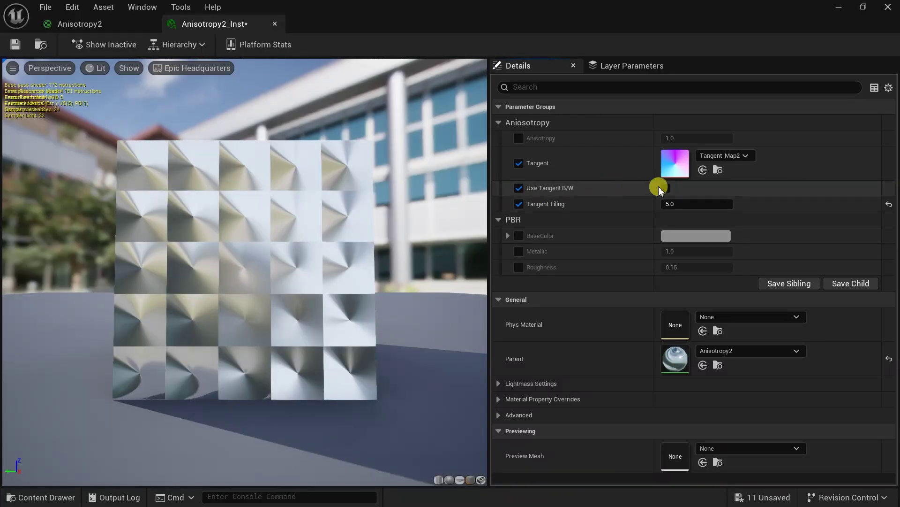
click(666, 187)
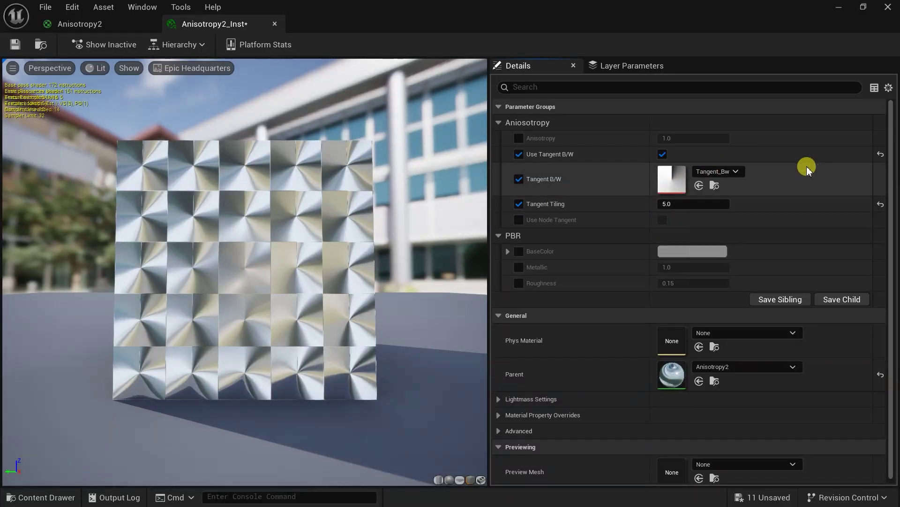
click(519, 219)
click(662, 219)
Override Node Tangent Tilling with a value of 5 and rotate the preview plane to check the reflections
click(518, 185)
click(680, 186)
text(5)
key(Return)
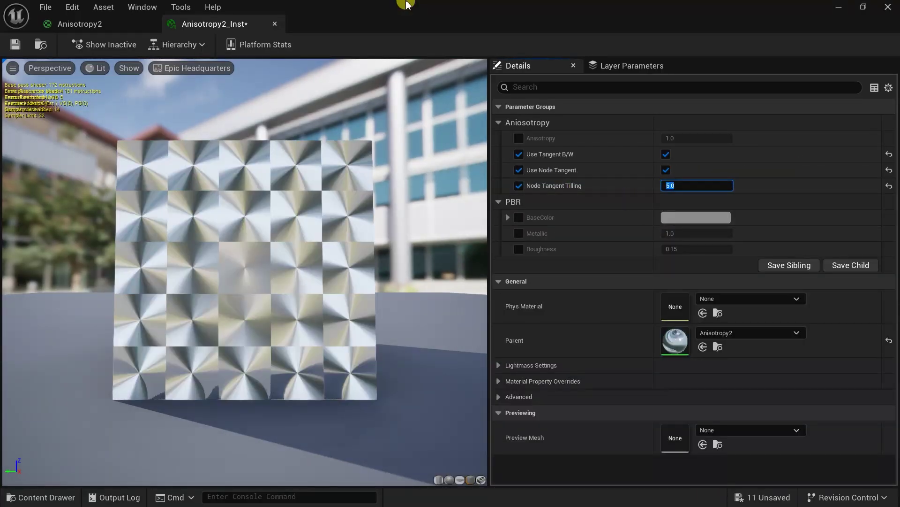
drag(328, 235, 356, 225)
Enable the BaseColor, Metallic, Roughness and Anisotropy overrides, save the instance, and return to the Anisotropy2 material
click(519, 218)
click(519, 233)
click(519, 249)
click(519, 138)
key(ctrl+s)
click(66, 24)
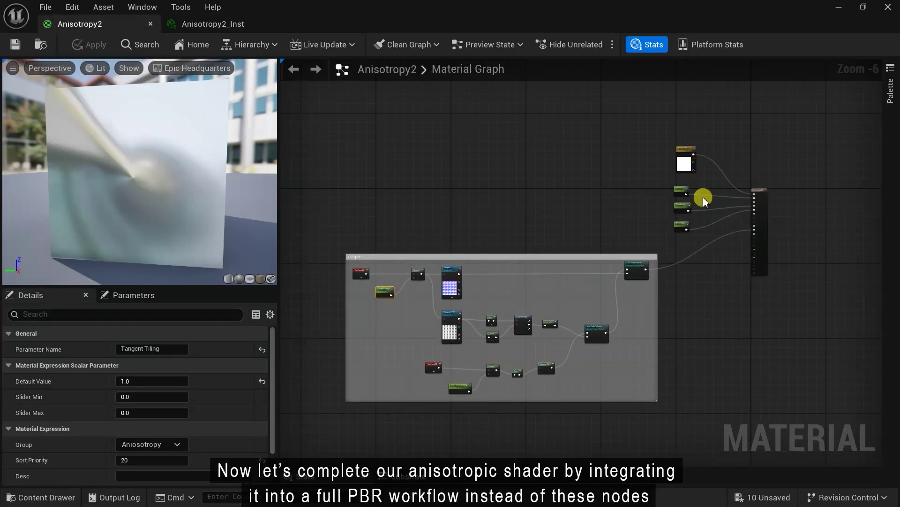
scroll(704, 198, up, 2)
scroll(668, 117, up, 1)
scroll(654, 152, down, 2)
right_drag(570, 247, 659, 227)
scroll(672, 200, down, 1)
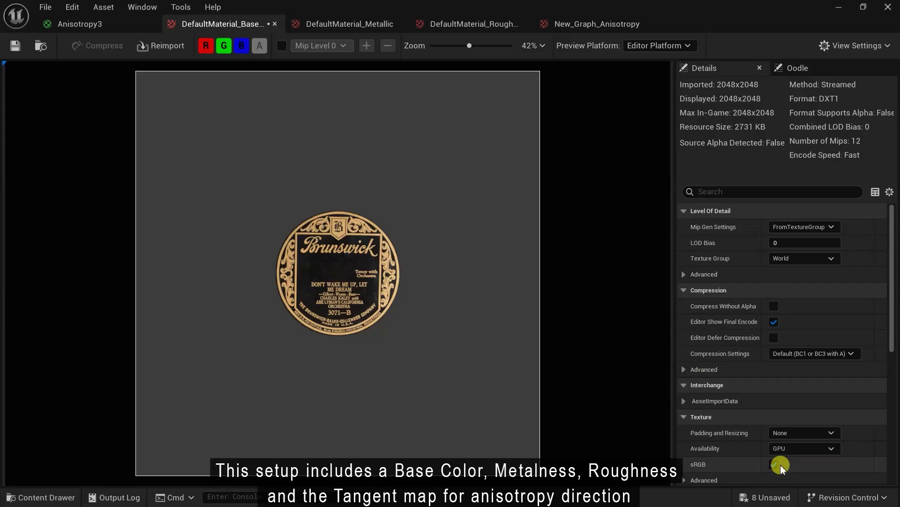
Set the DefaultMaterial_Metallic texture's compression to Grayscale (G8/16, RGB8 sRGB) and turn off its sRGB option
click(344, 24)
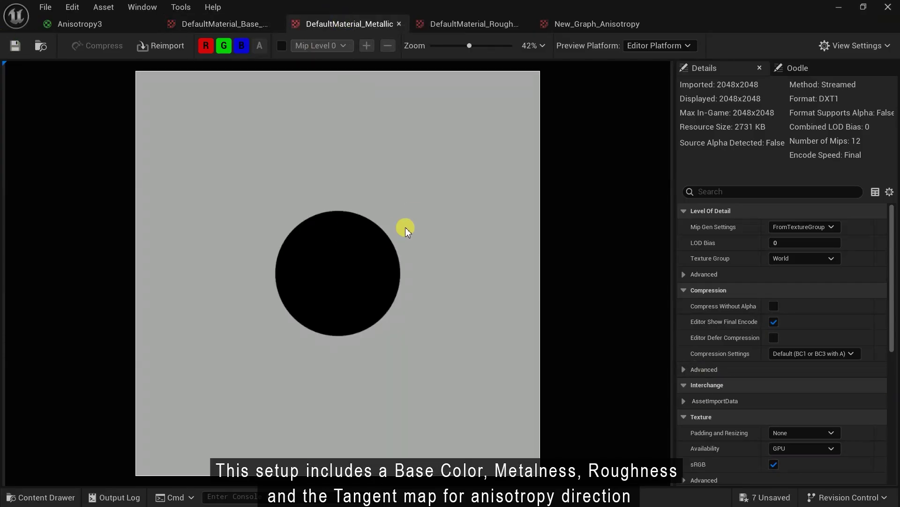
click(850, 353)
click(799, 226)
click(774, 464)
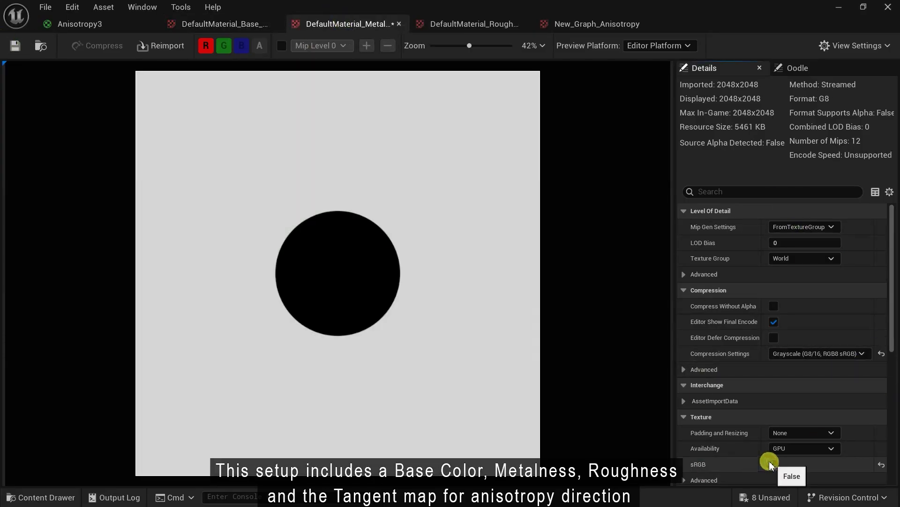
Set the DefaultMaterial roughness texture's compression to Grayscale (G8/16, RGB8 sRGB) and turn off its sRGB option
click(453, 34)
click(849, 354)
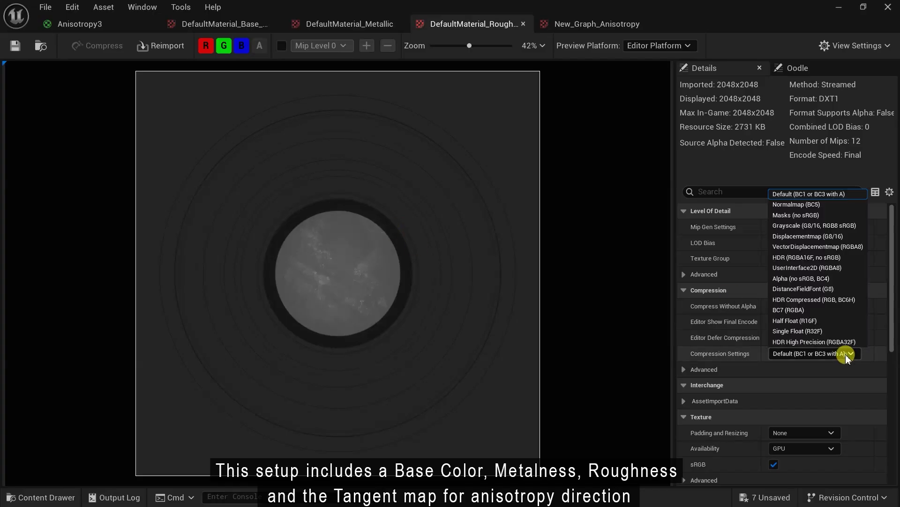
click(799, 226)
click(774, 463)
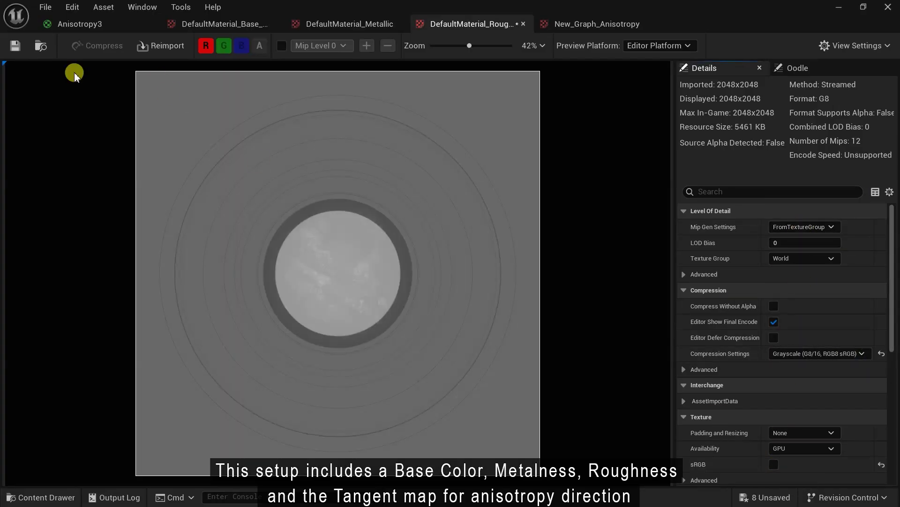
Set the New_Graph_Anisotropy texture's compression to VectorDisplacementmap (RGBA8) and save it
click(592, 27)
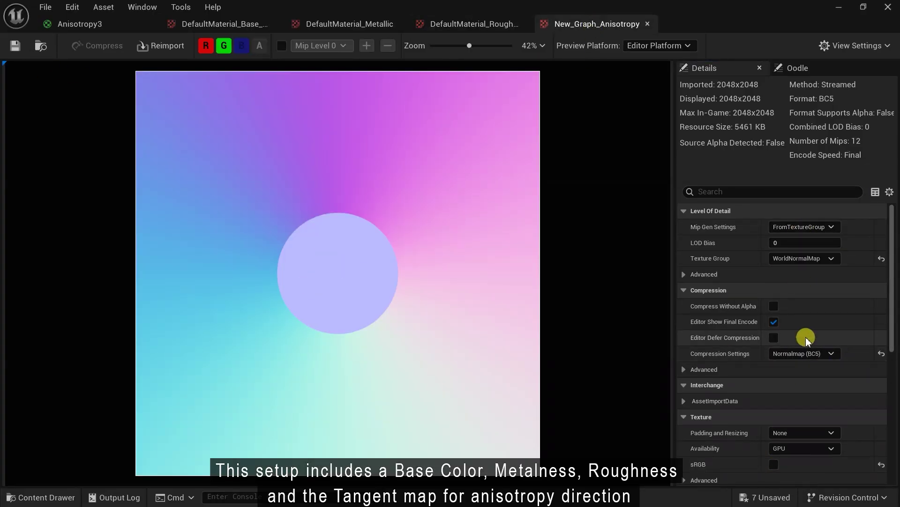
click(803, 353)
click(828, 245)
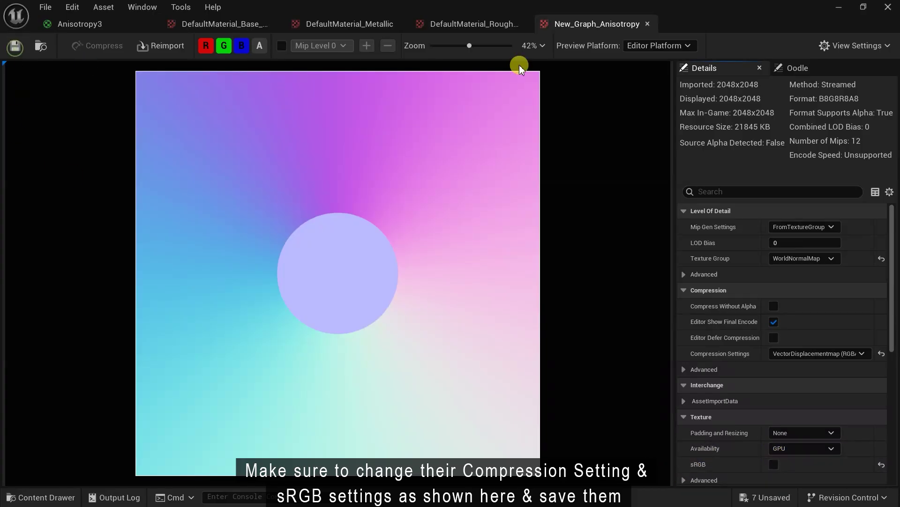
Close the tangent, roughness, metallic and base color texture editors to get back to the Anisotropy3 material
click(647, 24)
click(524, 23)
click(401, 24)
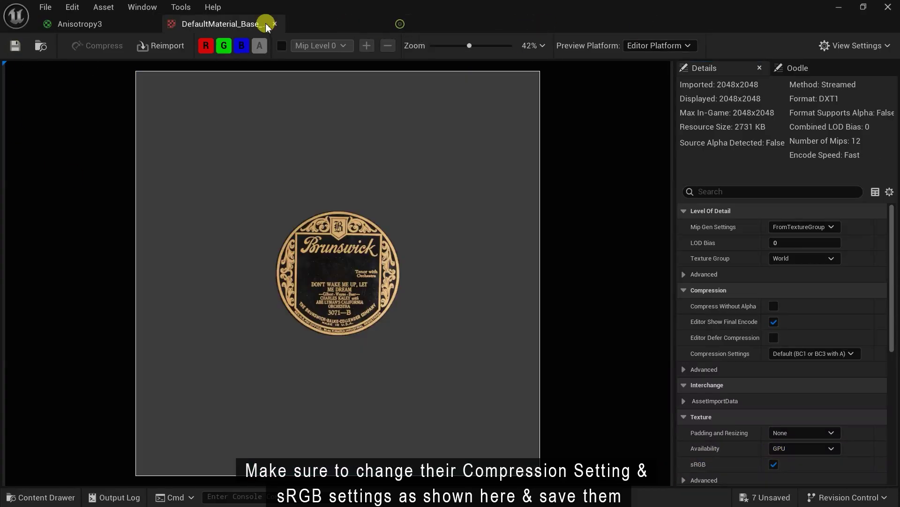
click(268, 24)
Add all four textures from the CD folder to the Anisotropy3 material graph
scroll(500, 215, down, 2)
click(18, 497)
click(108, 321)
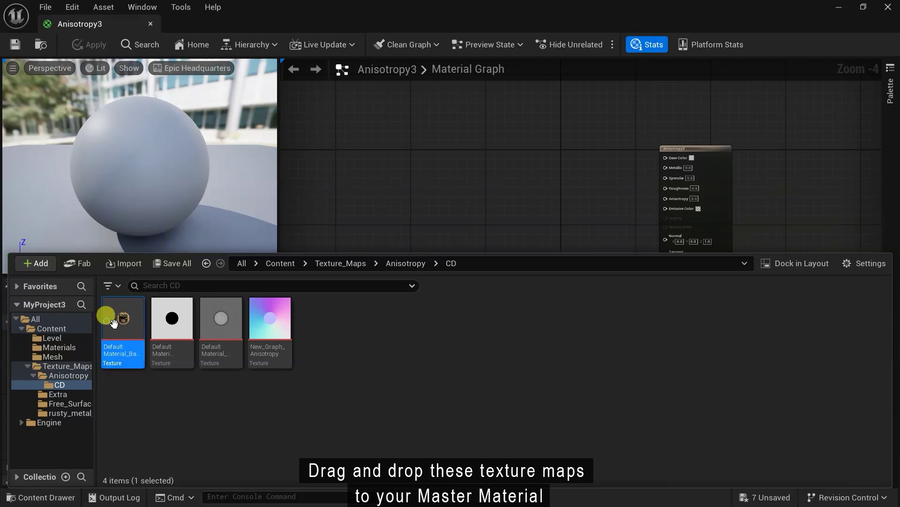
shift+click(262, 324)
drag(263, 323, 417, 70)
Spread the overlapping Texture Sample nodes into a vertical column with base color first, then metallic and roughness
scroll(469, 224, up, 3)
drag(438, 282, 439, 261)
scroll(437, 301, down, 2)
right_drag(437, 302, 488, 211)
drag(488, 214, 476, 383)
drag(463, 204, 451, 268)
scroll(530, 269, down, 2)
right_drag(529, 269, 524, 226)
drag(431, 98, 520, 273)
right_drag(521, 273, 529, 331)
drag(499, 287, 509, 217)
scroll(573, 187, up, 2)
click(573, 302)
right_drag(573, 187, 564, 294)
Connect the RGB outputs of the three texture samples to the material's Base Color, Metallic and Roughness inputs respectively
drag(482, 119, 740, 321)
drag(475, 239, 697, 369)
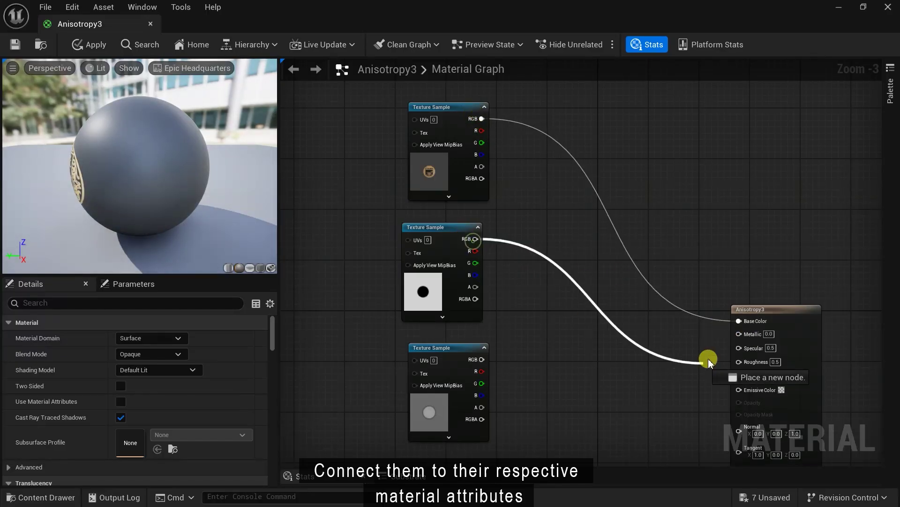
drag(740, 336, 740, 335)
drag(482, 359, 746, 361)
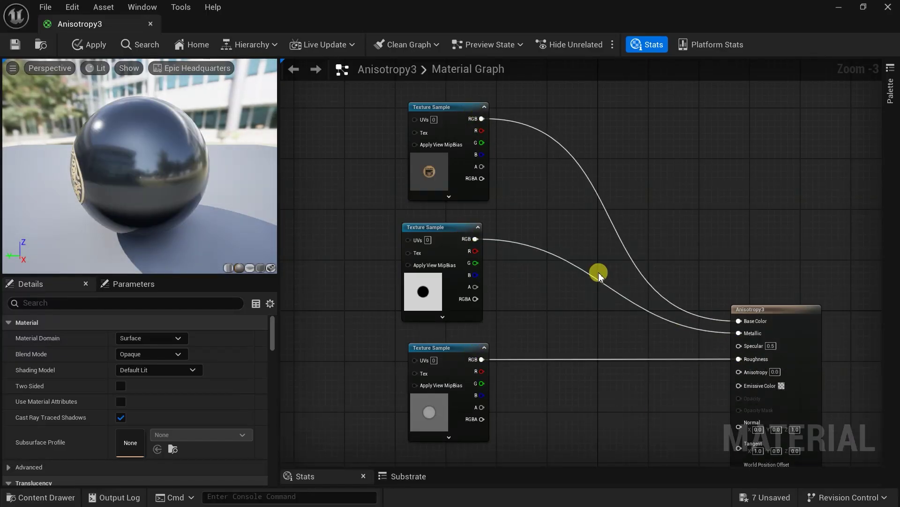
Convert the base color Texture Sample to a parameter named Basecolor
scroll(524, 151, up, 2)
right_click(489, 136)
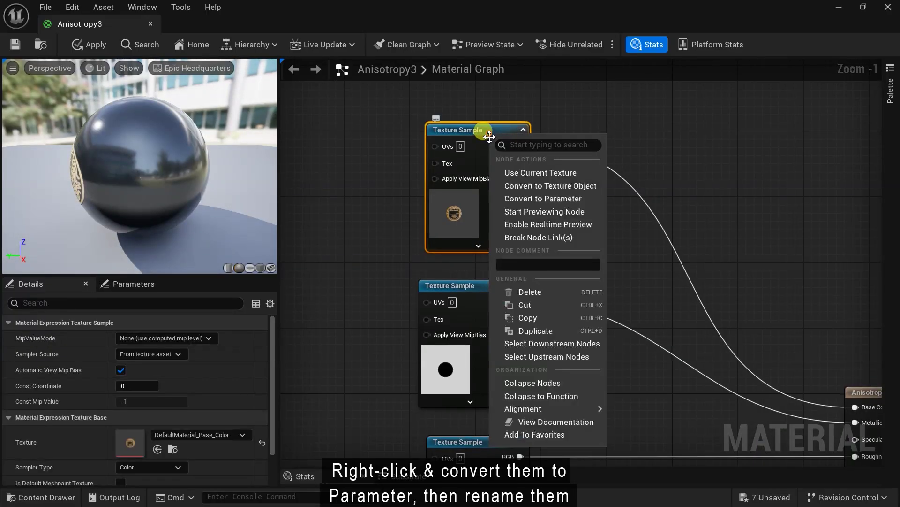
click(539, 199)
text(Basecolor)
key(Return)
Convert the metallic Texture Sample to a parameter named Metal
right_click(469, 287)
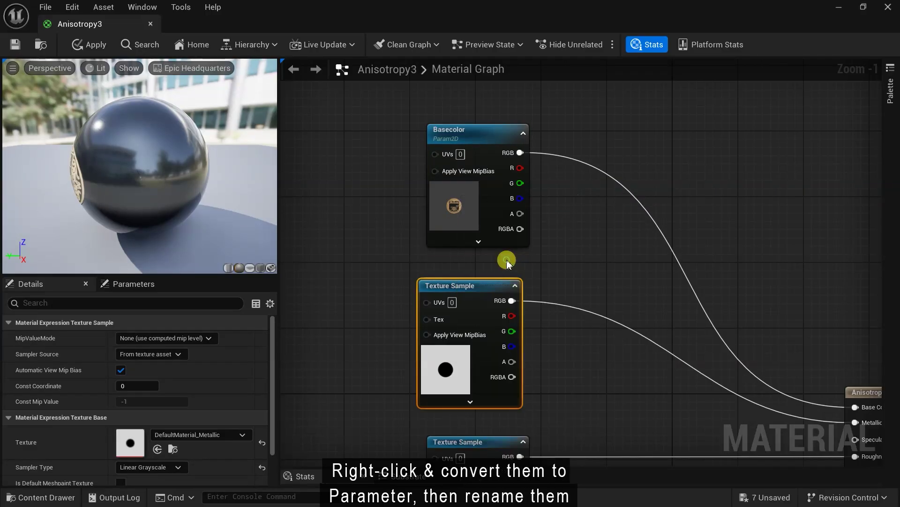
click(506, 259)
text(Metall)
key(BackSpace)
key(Return)
Convert the roughness Texture Sample to a parameter named Roughness
right_drag(640, 328, 626, 173)
right_click(476, 280)
click(519, 259)
text(Roughness)
key(Return)
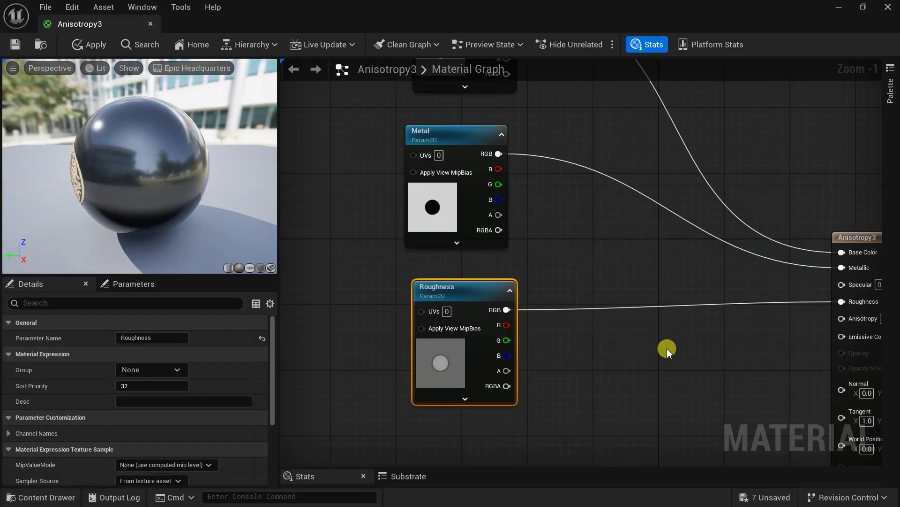
Add a scalar parameter named Anisotropy connected to the material's Anisotropy input
right_drag(611, 347, 557, 216)
drag(786, 189, 508, 382)
text(sca)
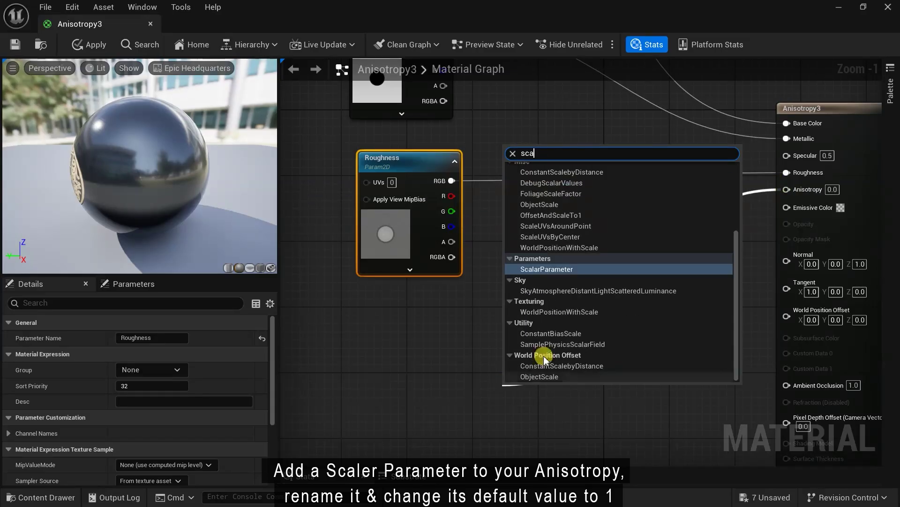
click(559, 277)
text(Anisotropy)
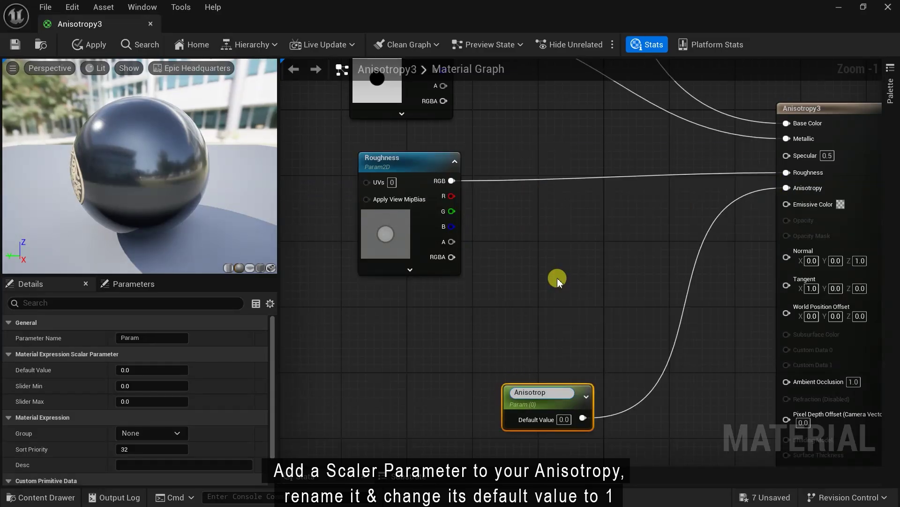
key(Return)
Place the Anisotropy parameter just below the Roughness node and set its default value to 1
drag(554, 384, 445, 330)
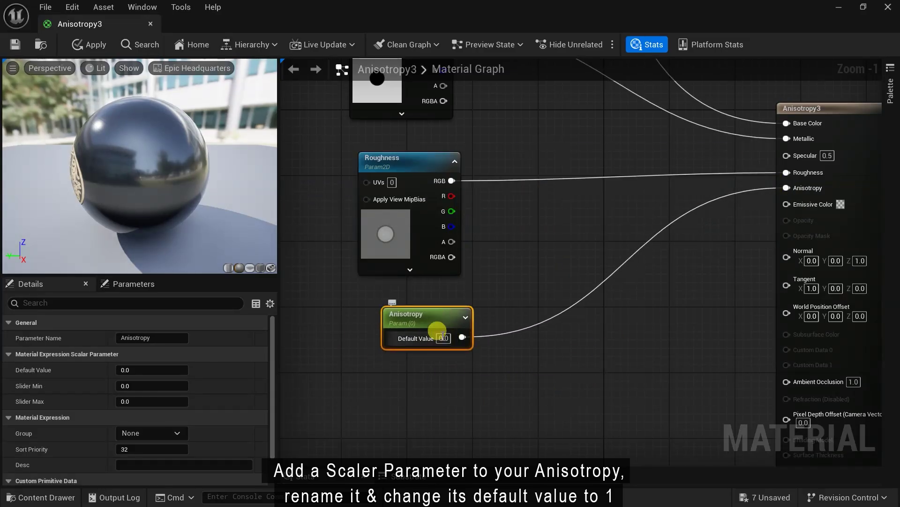
click(443, 337)
text(1)
key(Return)
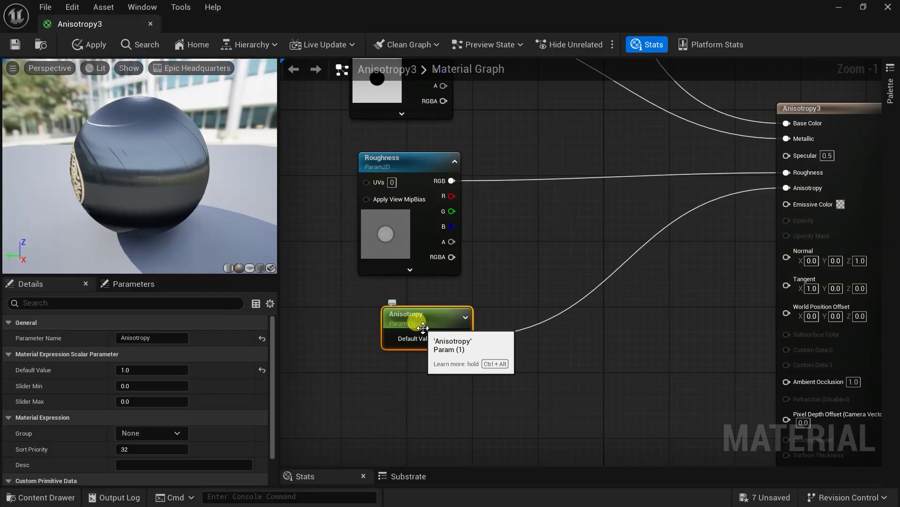
Switch the material preview to a plane mesh and turn it to show the record label
click(260, 268)
drag(190, 186, 177, 177)
scroll(565, 277, down, 1)
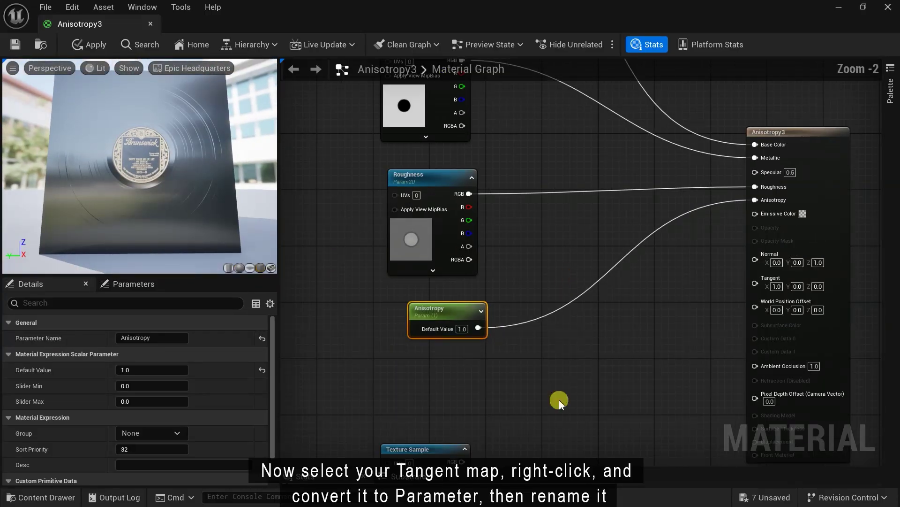
Convert the New_Graph_Anisotropy texture to a parameter named Tangent and connect its RGB output to the material's Tangent input
right_drag(559, 400, 555, 317)
drag(437, 359, 415, 302)
right_click(413, 307)
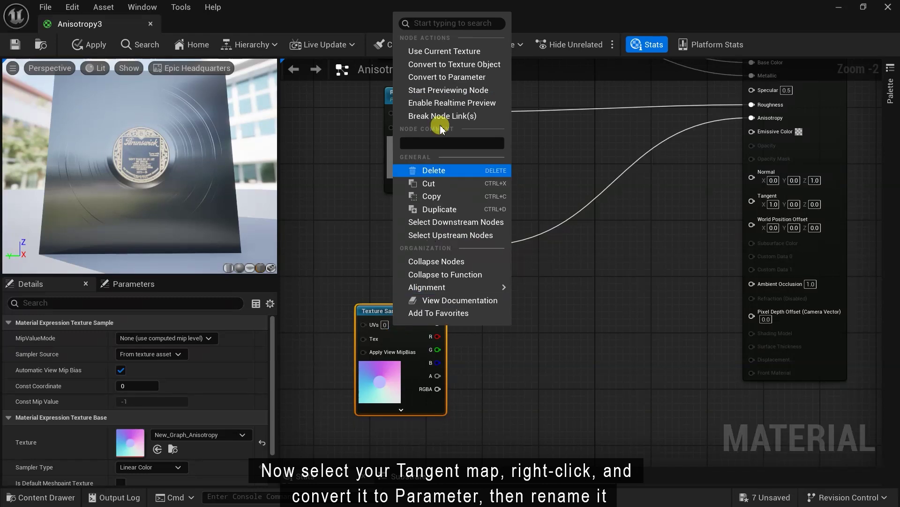
click(457, 78)
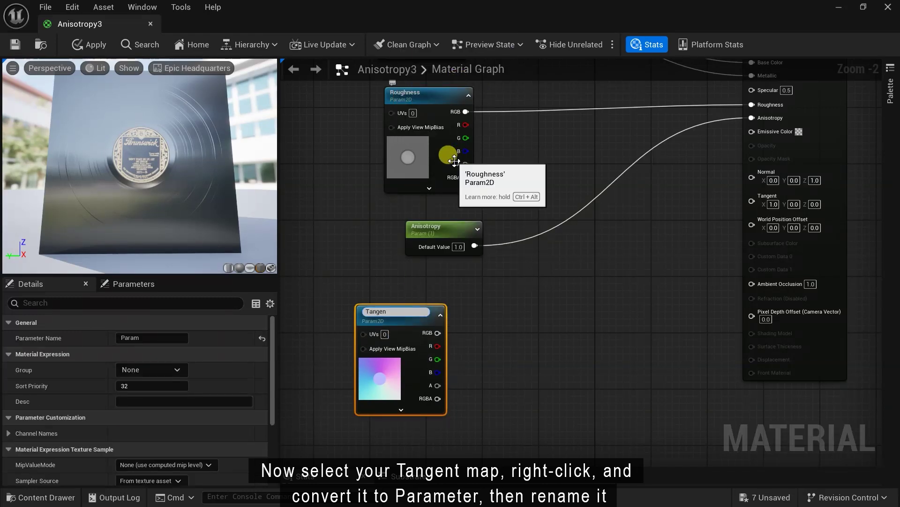
drag(437, 330, 537, 335)
drag(753, 201, 752, 201)
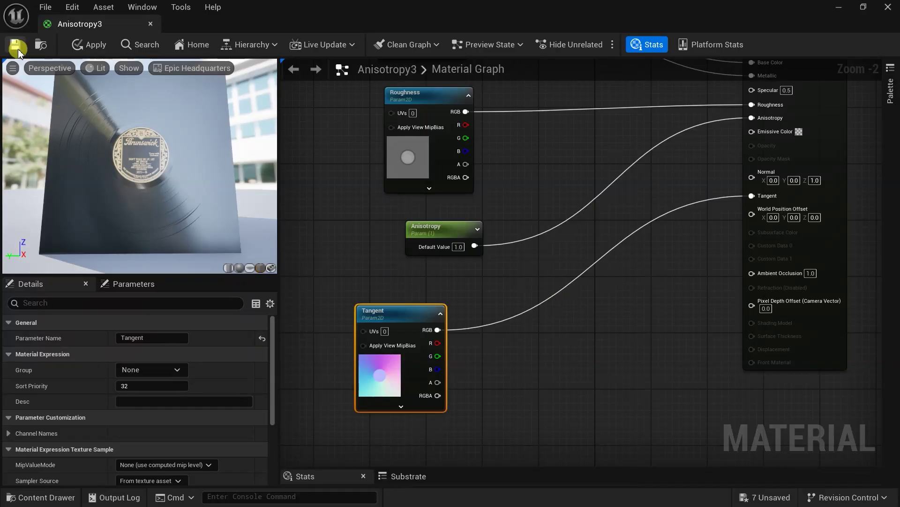
Enlarge the material preview and rotate the plane to examine the anisotropic highlights on the record
drag(100, 160, 211, 155)
drag(205, 275, 207, 355)
drag(279, 281, 336, 281)
drag(224, 195, 202, 190)
drag(194, 227, 188, 247)
drag(191, 212, 210, 240)
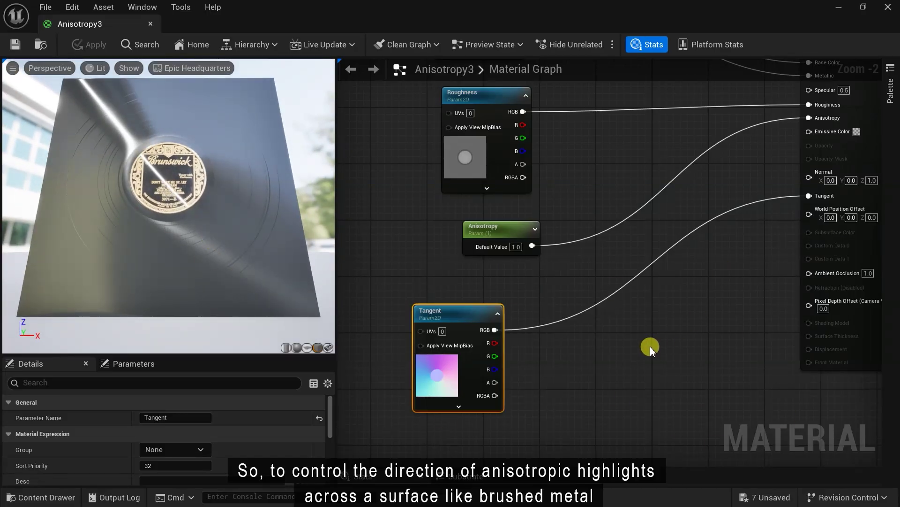
Create a material function named ComputeTangent in the Materials folder and open it
click(56, 497)
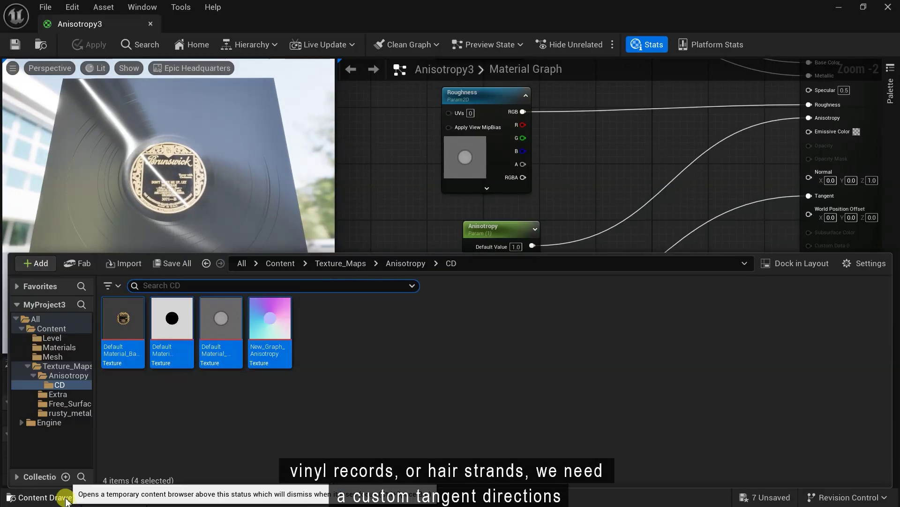
click(79, 348)
right_click(524, 423)
scroll(593, 362, down, 2)
mouse_move(610, 359)
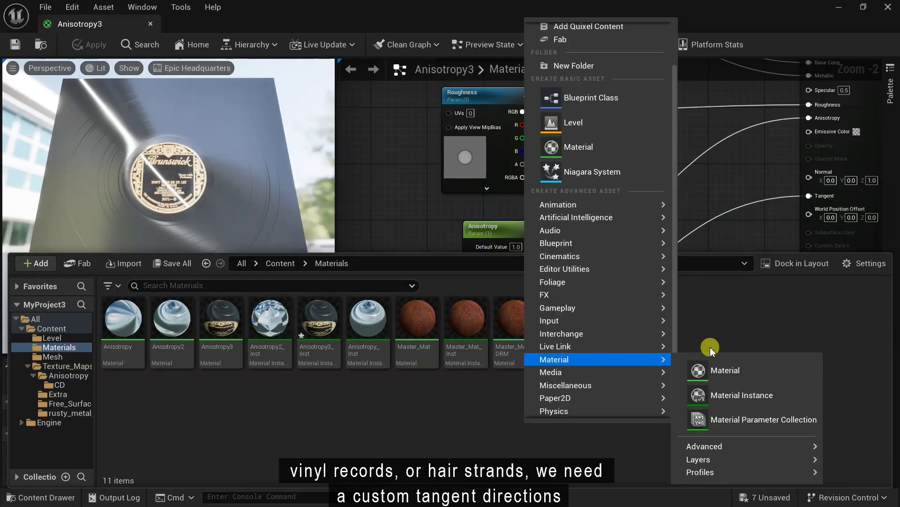
mouse_move(735, 456)
click(627, 458)
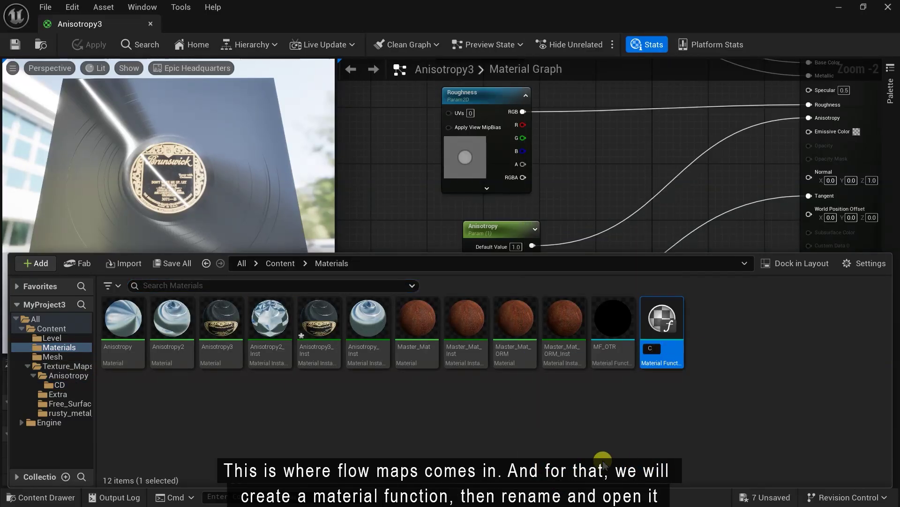
text(ComputeTangent)
key(Return)
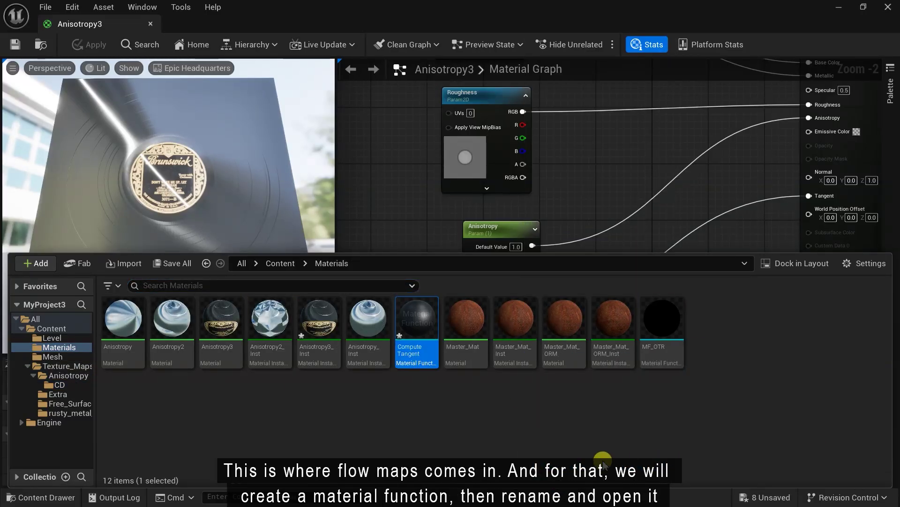
double_click(425, 322)
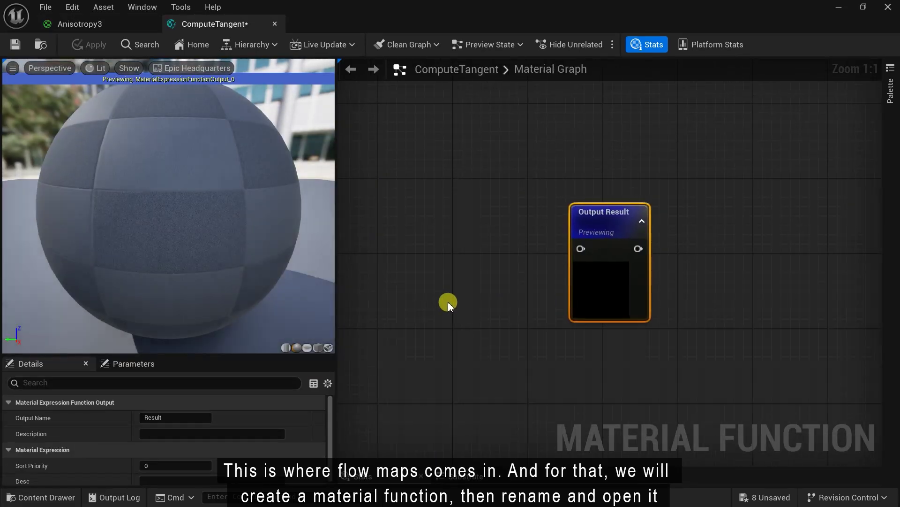
Widen the graph area and move the Output Result node aside to make room for new nodes
click(145, 450)
right_drag(480, 366, 685, 348)
drag(336, 216, 160, 204)
drag(637, 197, 809, 233)
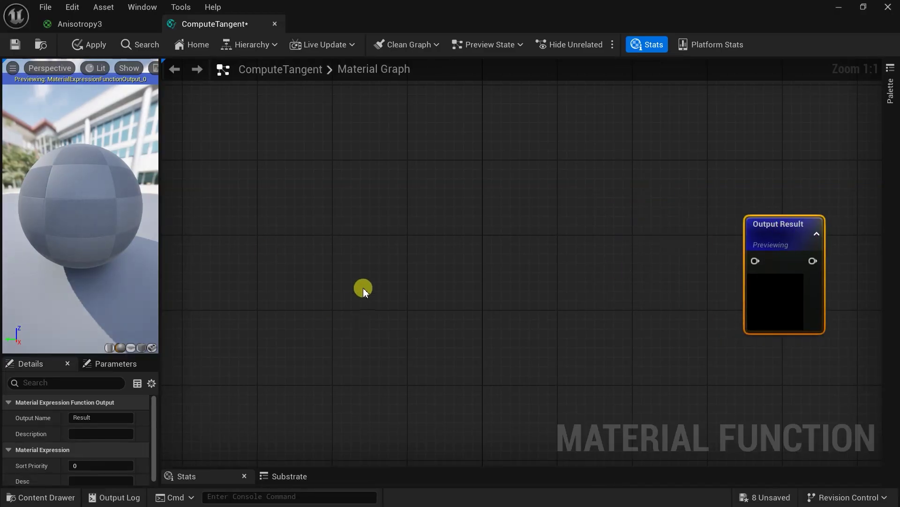
Add a Texture Object node to the function graph and place it well before the Output Result node
right_click(409, 269)
text(textureob)
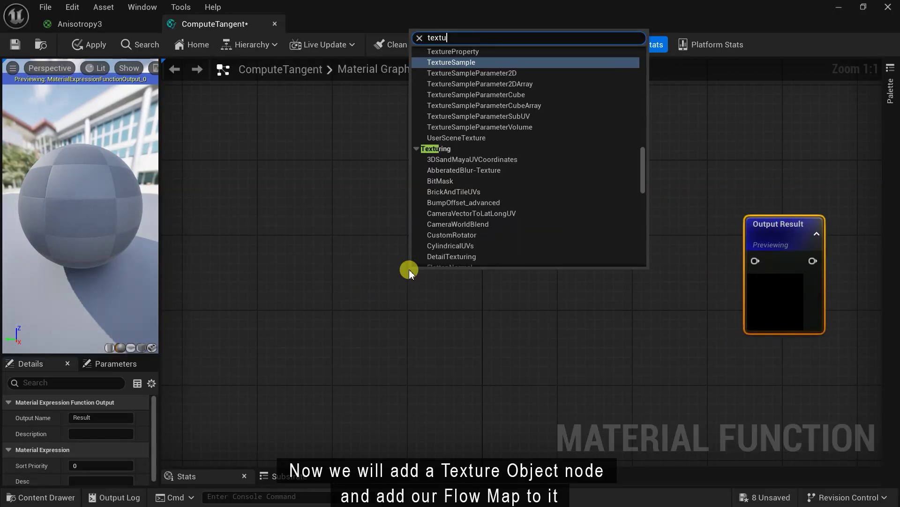
click(454, 73)
drag(445, 271, 292, 218)
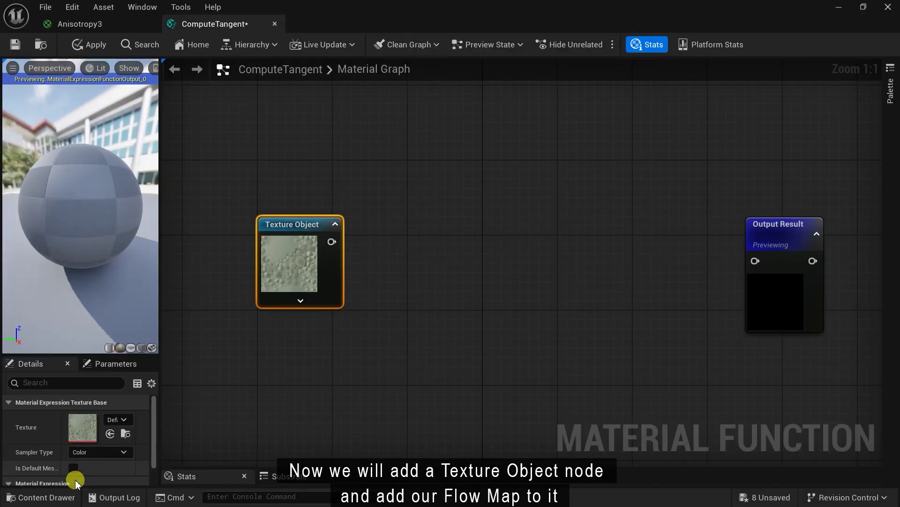
Assign the circular tangent map from the Anisotropy texture folder to the Texture Object and reposition the node
click(58, 497)
click(66, 377)
click(225, 322)
click(311, 225)
click(112, 437)
right_drag(353, 291, 469, 313)
drag(412, 245, 253, 237)
Connect the Texture Object to a new Function Input node's Preview pin and set its input type to Function Input Texture 2D
right_drag(380, 262, 432, 272)
drag(339, 263, 528, 271)
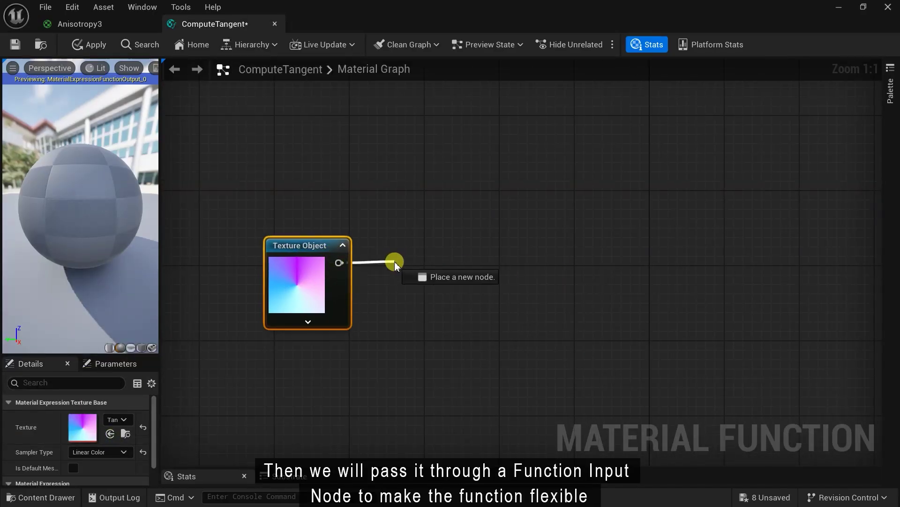
drag(393, 266, 392, 262)
text(func)
click(428, 295)
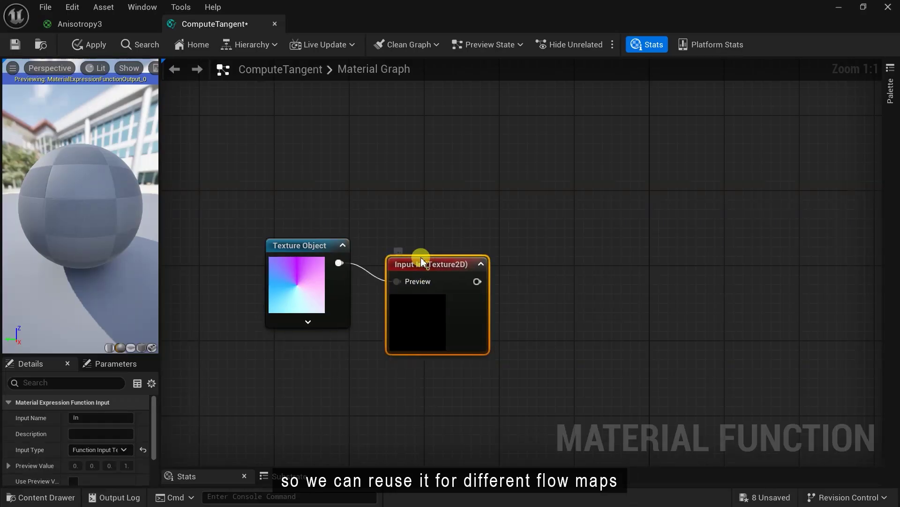
click(96, 449)
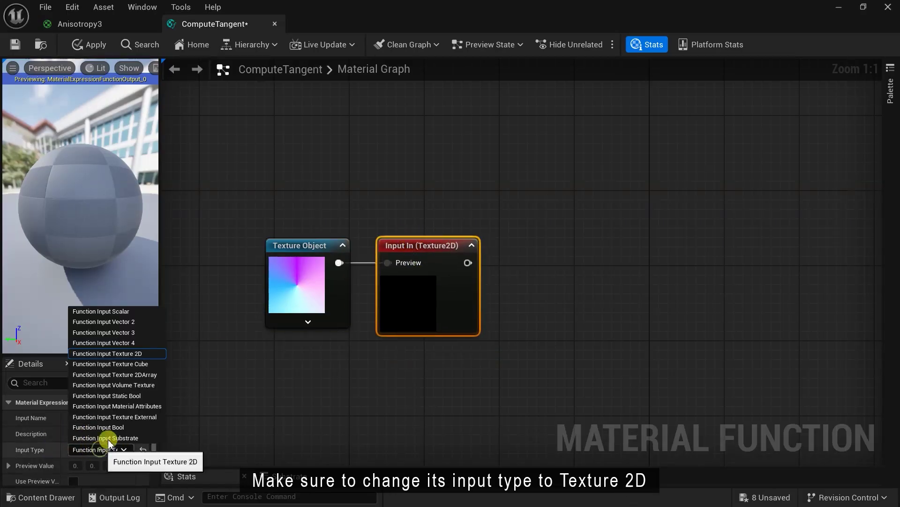
click(101, 354)
Add a Texture Sample node with its Tex input fed by the function input, and align it beside that node
right_drag(516, 290, 483, 288)
drag(434, 259, 479, 262)
text(texture)
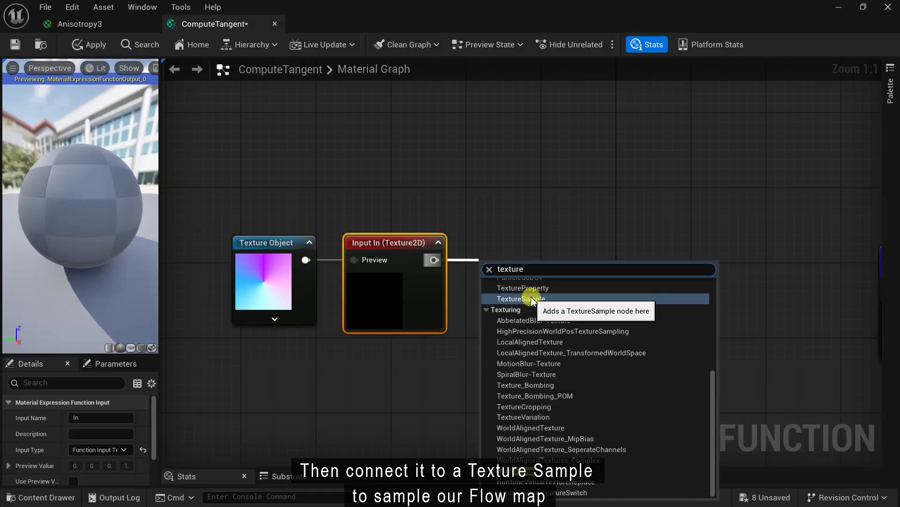
click(508, 298)
drag(523, 262, 547, 224)
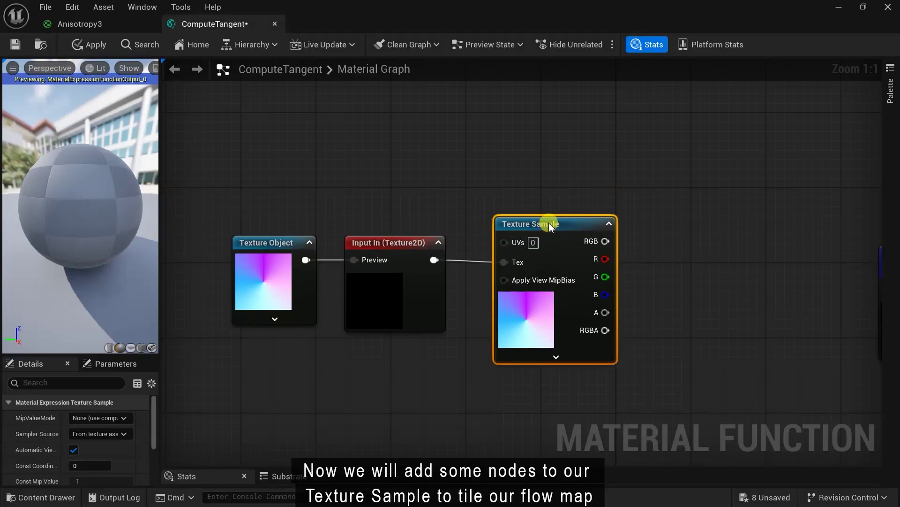
Add a Multiply node connected to the Texture Sample's UVs input
right_drag(628, 271, 711, 349)
drag(587, 321, 533, 299)
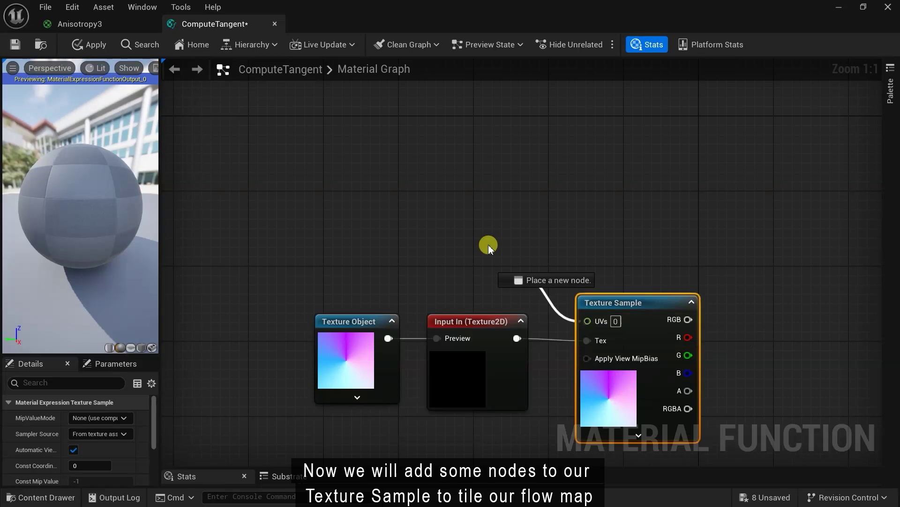
drag(525, 151, 526, 149)
text(mult)
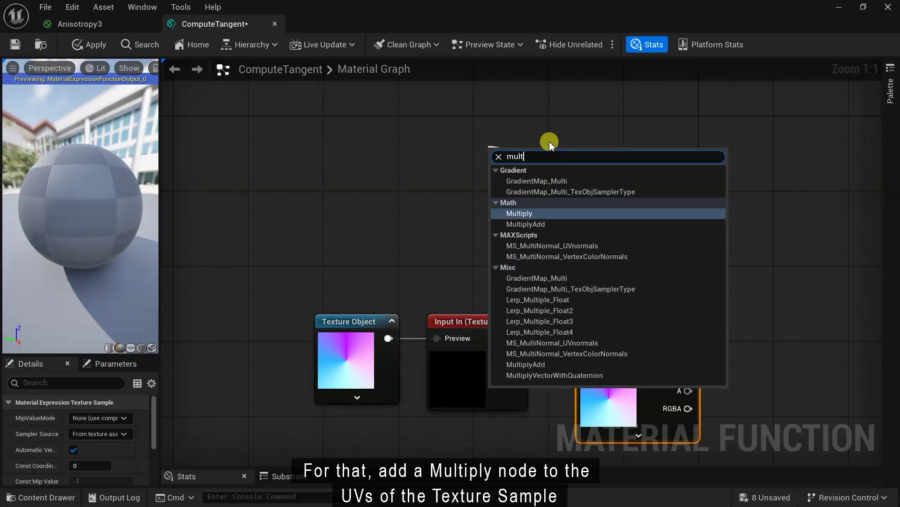
click(535, 215)
Add a Texture Coordinate node connected to the Multiply node's A input
drag(499, 148, 450, 158)
drag(457, 156, 398, 134)
text(tex)
click(498, 188)
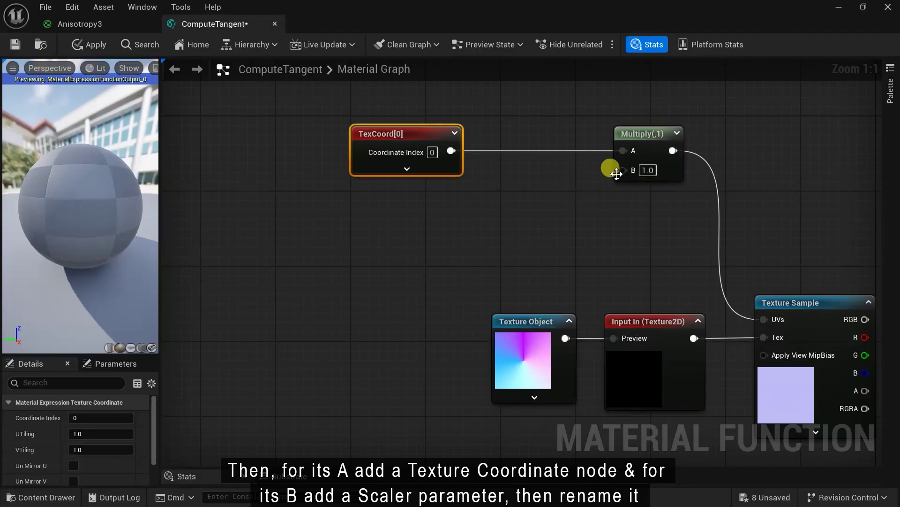
Add a scalar parameter named UV Scaling to the Multiply node's B input and place it below the TexCoord node
drag(623, 170, 527, 212)
text(scal)
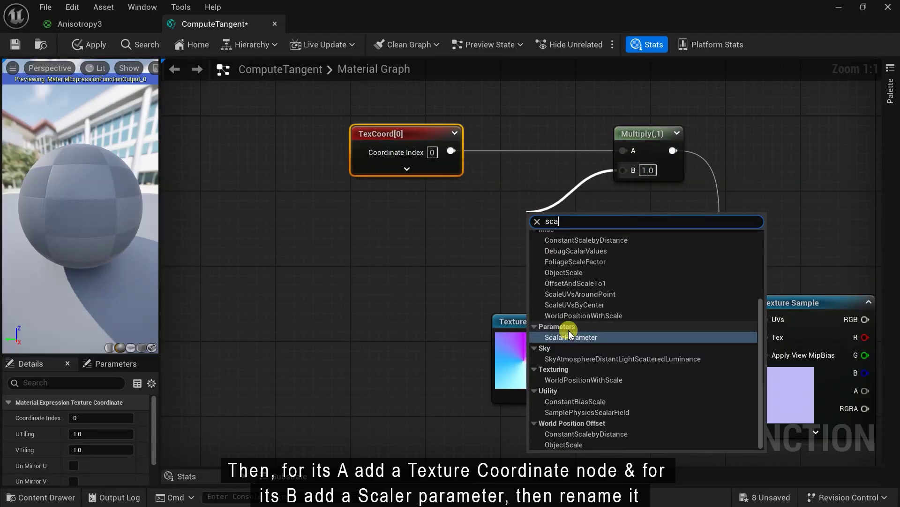
click(605, 336)
text(UV Scal)
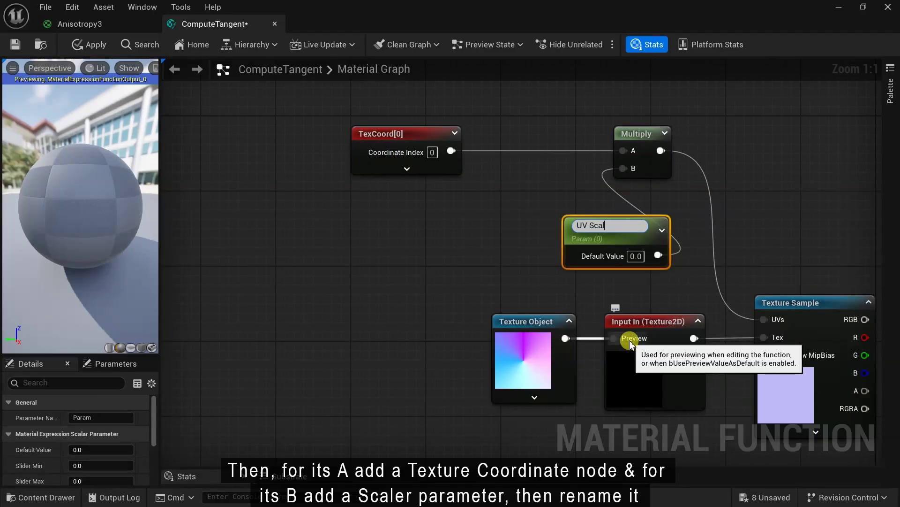
text(ing)
drag(630, 228, 539, 221)
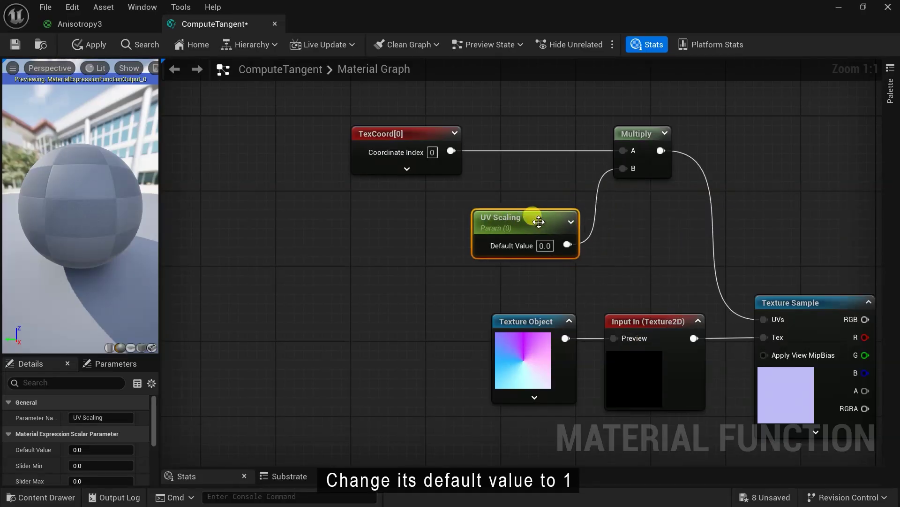
Move the TexCoord, UV Scaling and Multiply nodes together, farther above the texture nodes
scroll(472, 225, down, 2)
drag(348, 124, 622, 231)
drag(599, 161, 584, 126)
Enclose the Texture Object, function input and Texture Sample nodes in a comment titled Sample Flow Map
right_drag(449, 257, 390, 206)
drag(390, 206, 639, 367)
key(c)
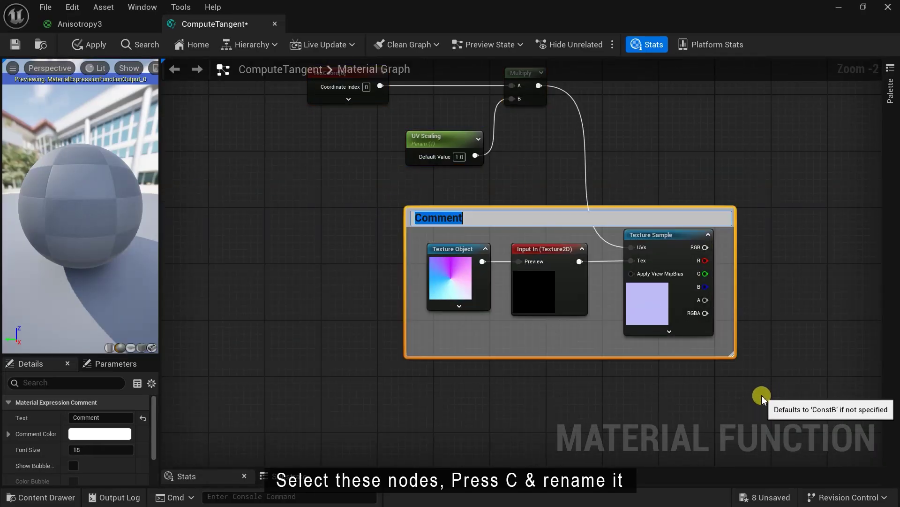
text(Sample Flow Map)
key(Return)
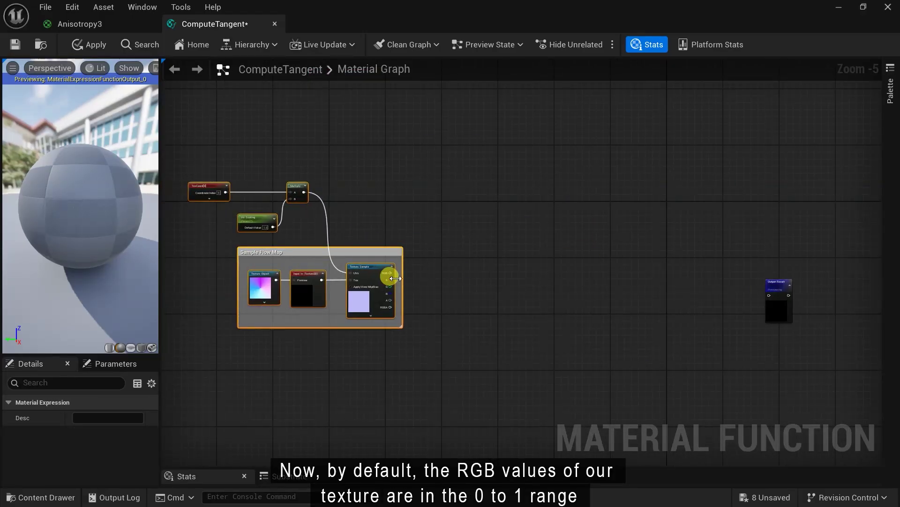
Add a Multiply node fed by the Texture Sample's RGB output and set its B value to 2
scroll(396, 279, up, 3)
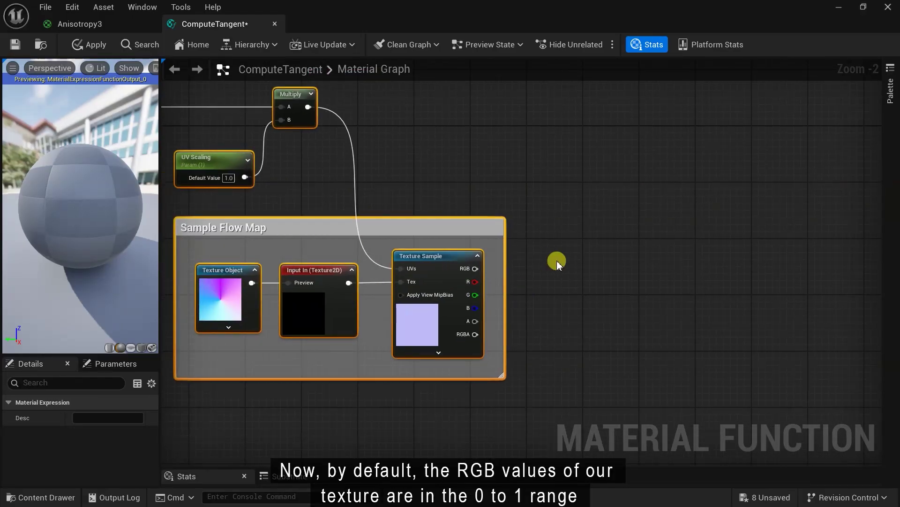
click(510, 269)
drag(475, 269, 624, 269)
text(mu)
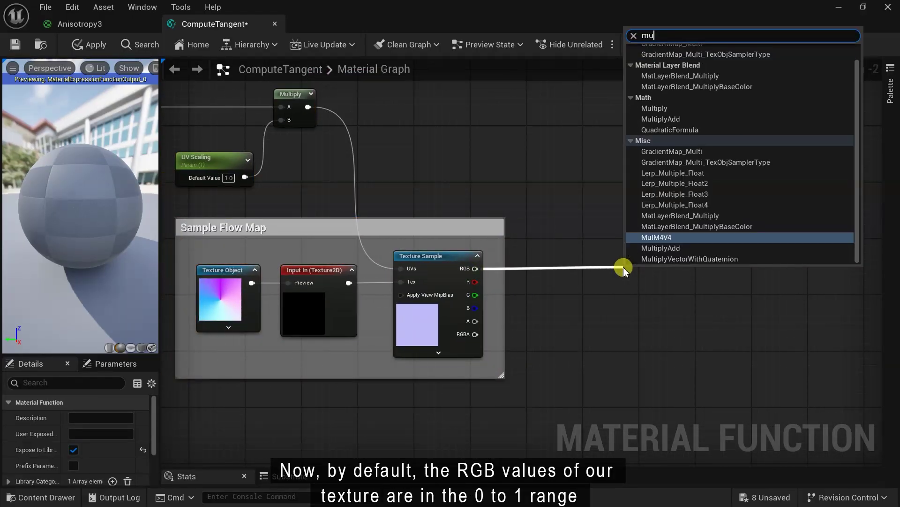
text(l)
click(662, 109)
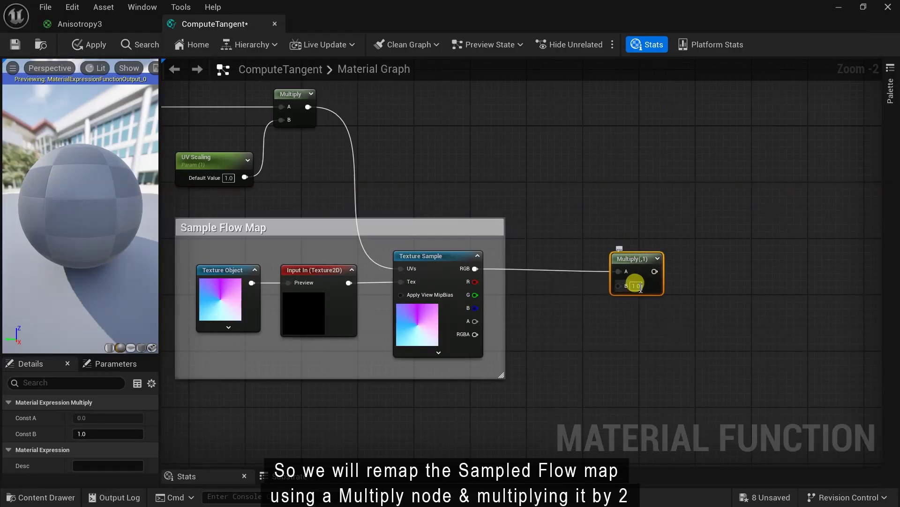
right_drag(530, 310, 415, 300)
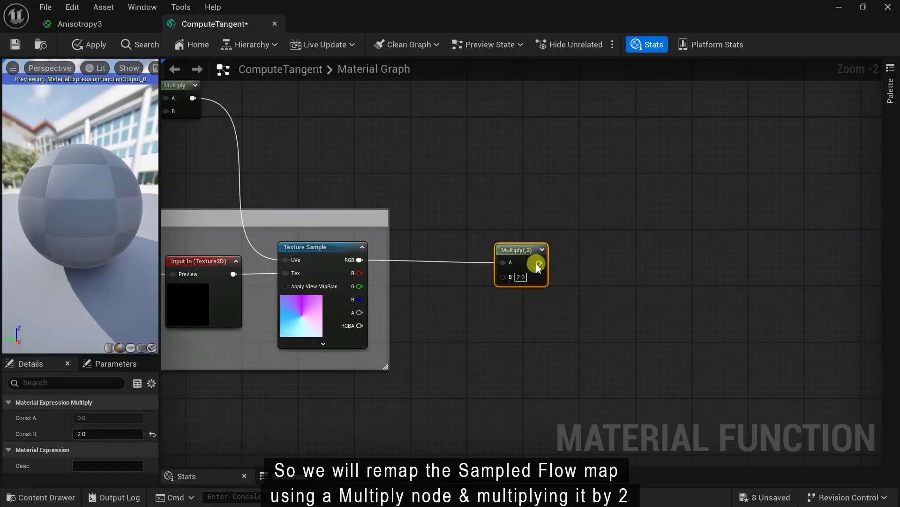
Add an Add node fed by the Multiply-by-2 output and set its B value to -1
drag(539, 263, 623, 271)
text(add)
click(626, 325)
text(-1)
key(Return)
Enclose the Multiply and Add nodes in a comment titled [0,1]->[-1,1] and extend the comment box upward
drag(434, 192, 714, 369)
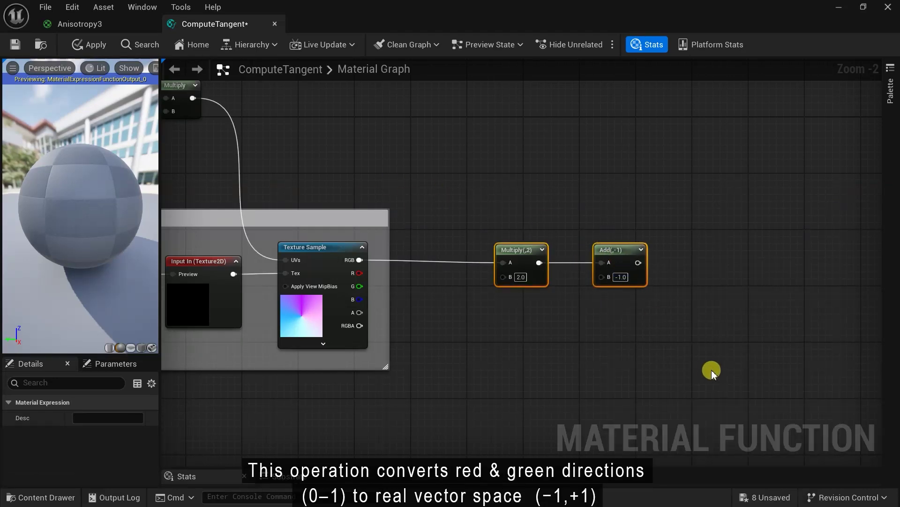
text(c[0)
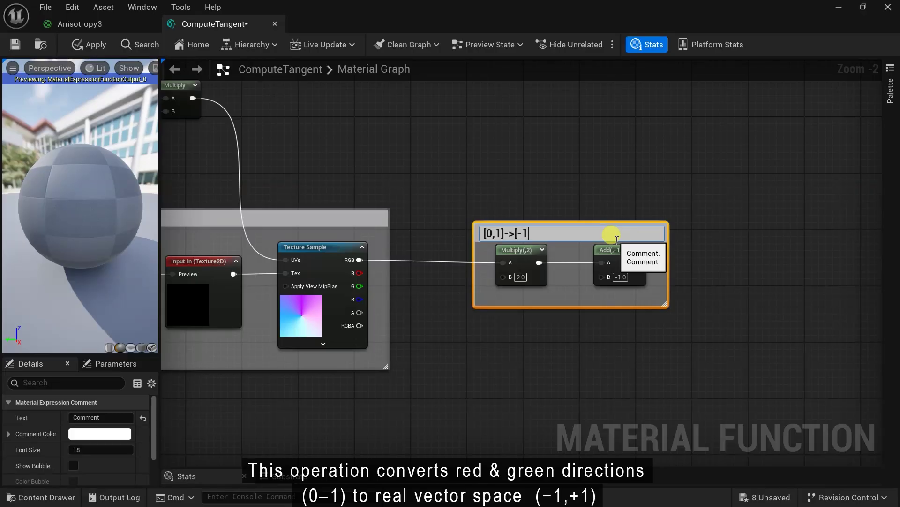
key(Return)
drag(569, 222, 569, 209)
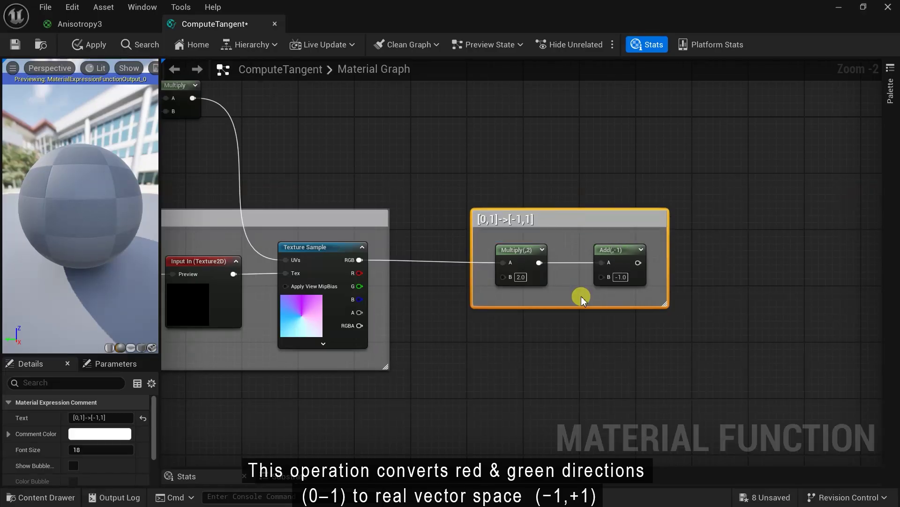
Move the [0,1]->[-1,1] comment closer to Sample Flow Map, and multiply the Add output by a new Constant3Vector
right_drag(600, 258, 482, 265)
drag(514, 225, 483, 225)
drag(488, 270, 619, 299)
text(mul)
click(692, 108)
text(const)
click(639, 116)
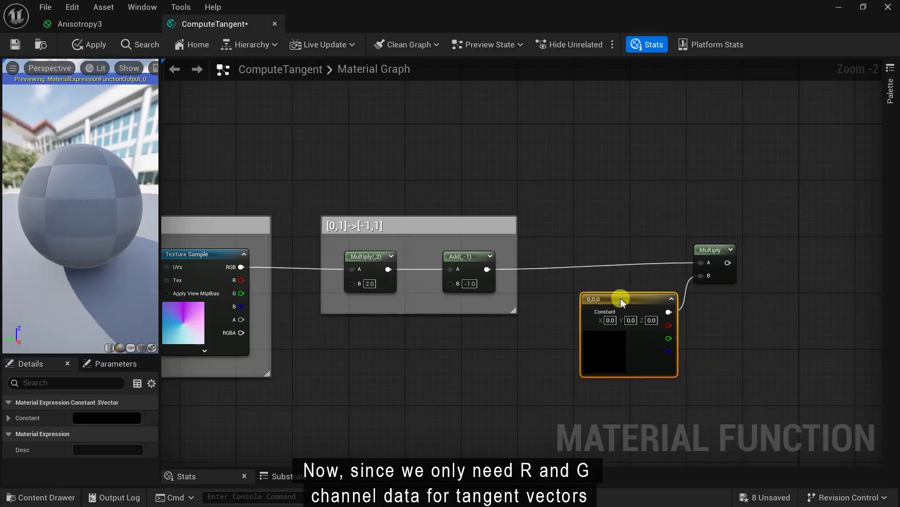
Set the Constant3Vector's color to yellow with R 1, G 1 and B 0
double_click(614, 360)
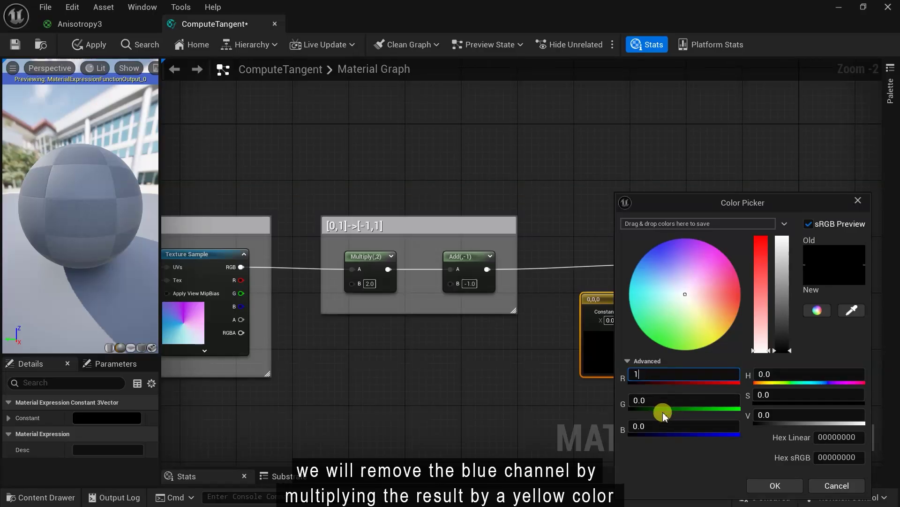
text(1)
click(654, 398)
click(765, 483)
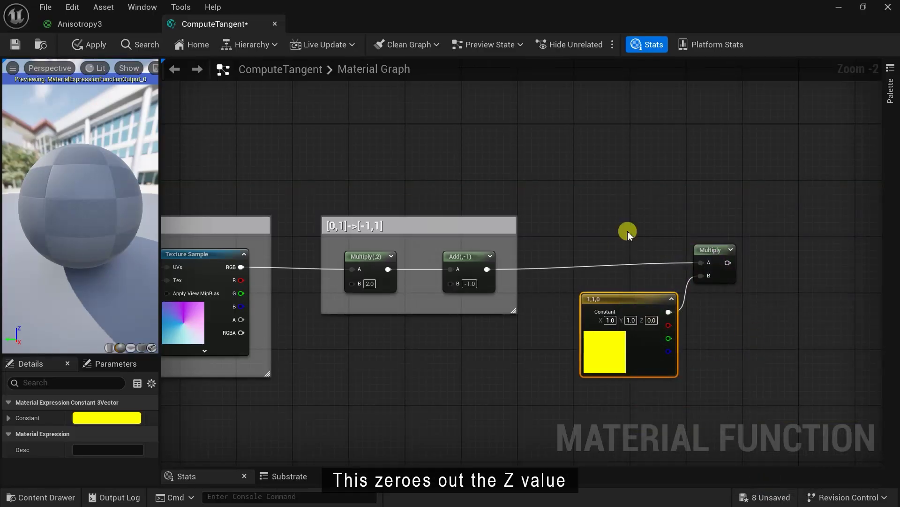
Enclose the yellow constant and its Multiply node in a comment titled Remove Blue
drag(766, 407, 765, 405)
text(cRem)
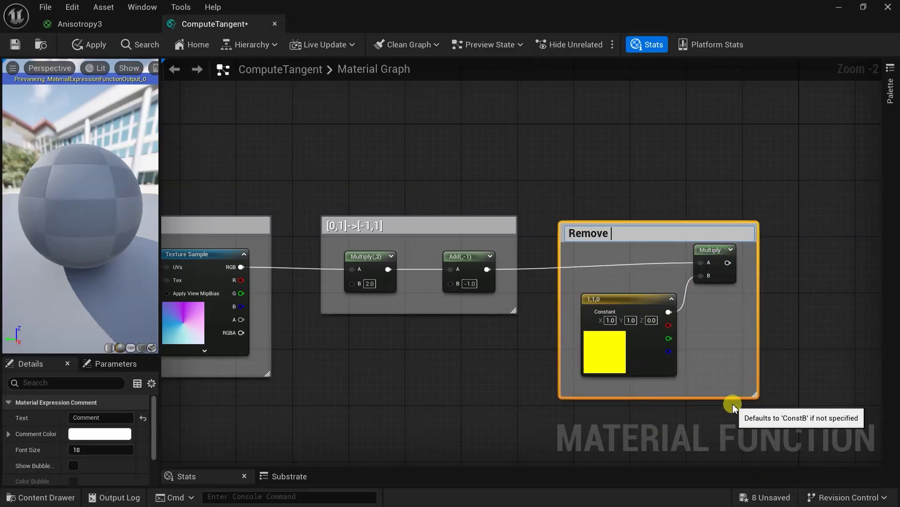
key(Return)
Connect the Remove Blue Multiply output to Output Result and move the rest of the graph closer to it
scroll(782, 285, down, 1)
right_drag(782, 285, 581, 272)
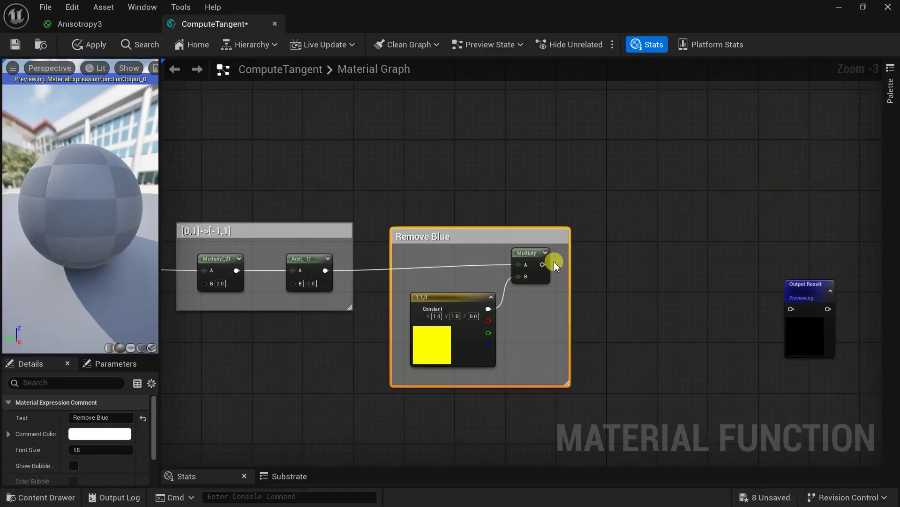
drag(544, 264, 708, 305)
drag(792, 314, 791, 309)
scroll(791, 315, down, 2)
drag(210, 175, 680, 366)
drag(644, 283, 745, 306)
scroll(725, 343, up, 1)
right_drag(717, 339, 719, 323)
click(304, 291)
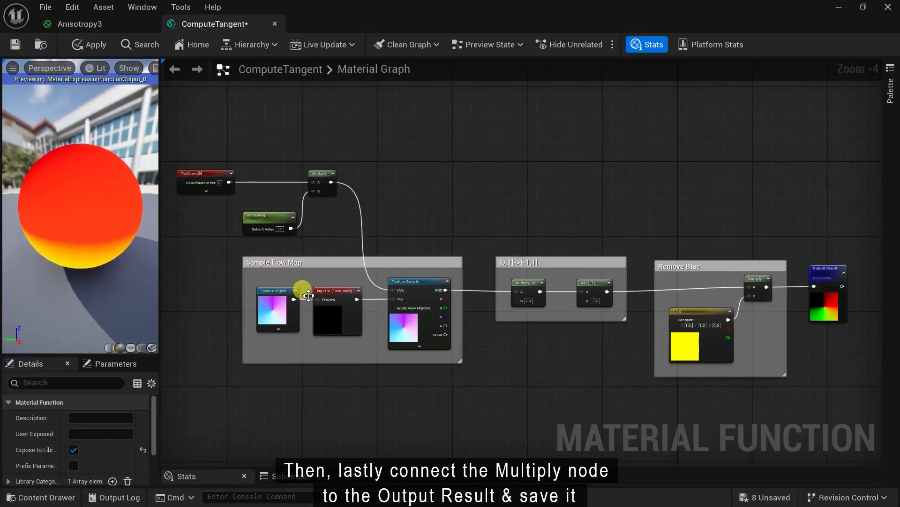
Preview the function on a plane in a wider viewport and save ComputeTangent
click(141, 348)
drag(159, 235, 253, 234)
right_drag(677, 362, 641, 350)
scroll(649, 355, down, 1)
key(ctrl+s)
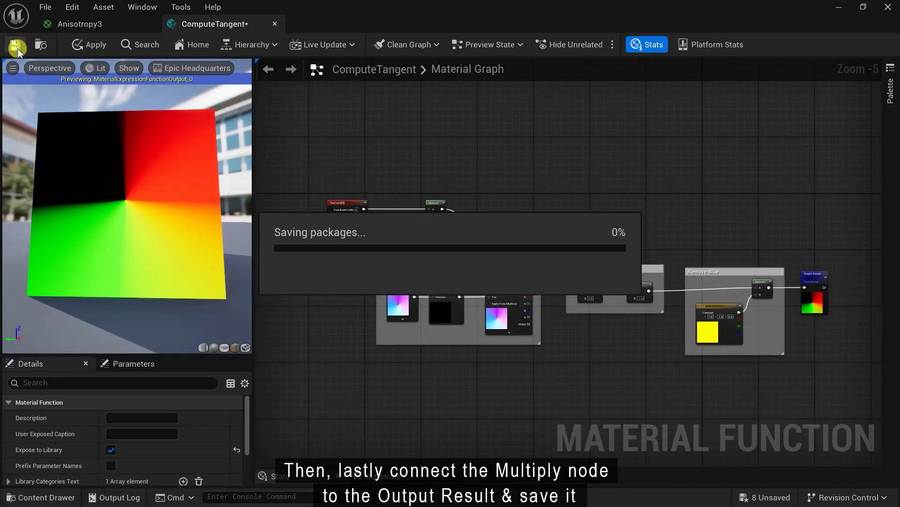
In the Anisotropy3 material, add a Texture Object node using the New_Graph_Anisotropy texture from the CD folder, above the Tangent node
click(129, 26)
scroll(707, 308, down, 2)
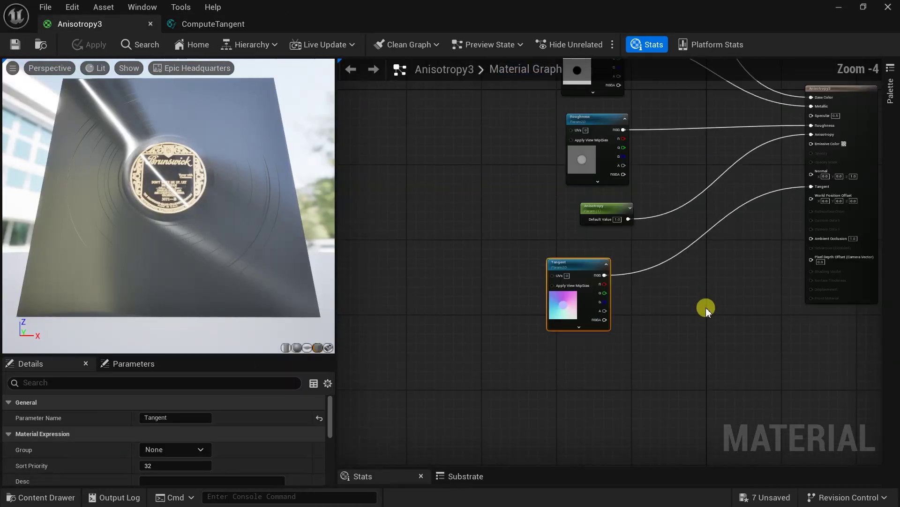
scroll(533, 373, up, 1)
click(40, 497)
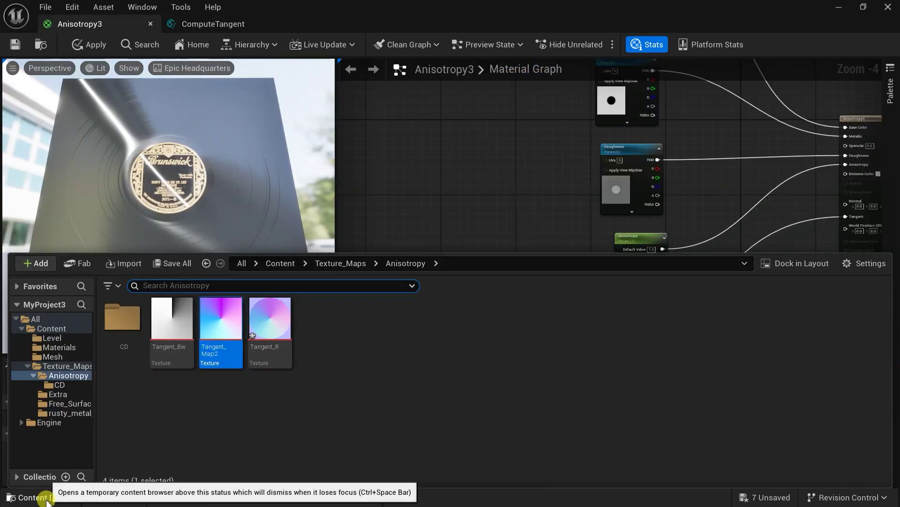
double_click(123, 323)
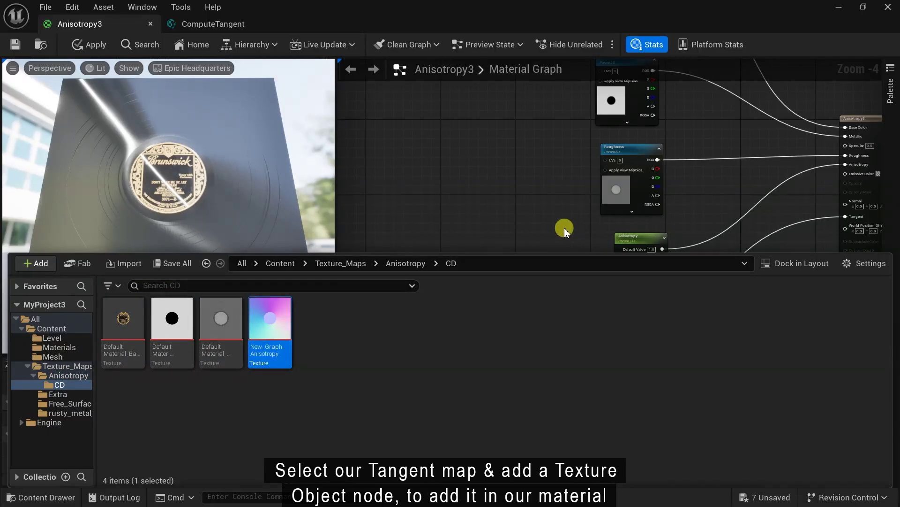
click(564, 227)
right_click(496, 295)
text(textureo)
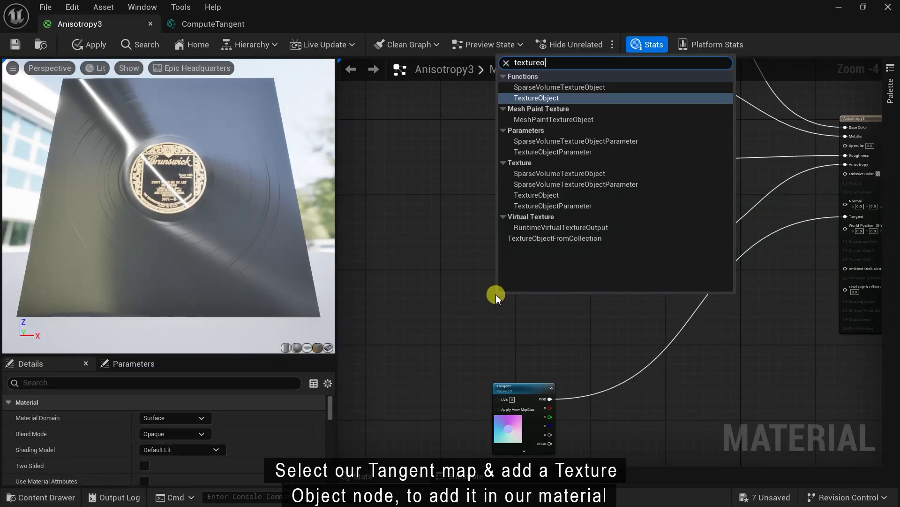
click(540, 97)
Add the ComputeTangent function beside the Texture Object and connect the Texture Object to its In input
scroll(576, 291, up, 1)
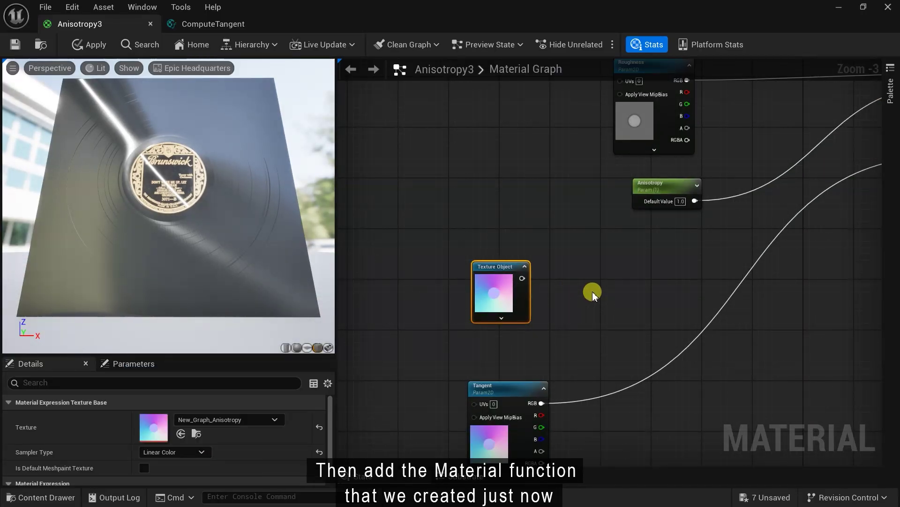
right_click(592, 294)
text(computet)
click(663, 140)
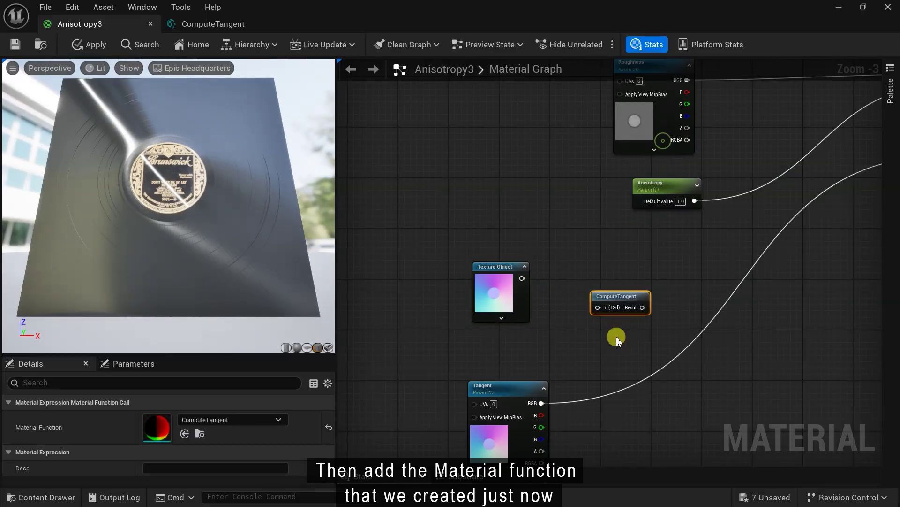
scroll(609, 328, up, 3)
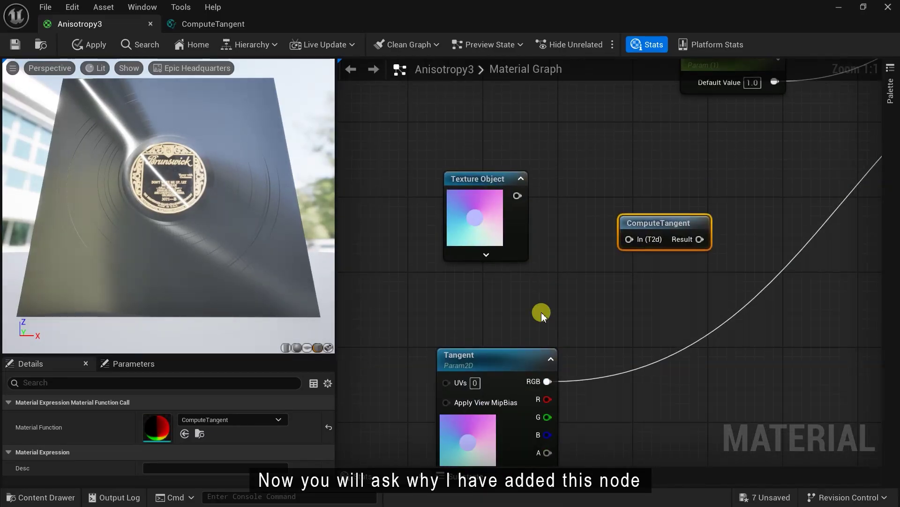
drag(547, 381, 597, 276)
click(564, 282)
drag(511, 205, 629, 239)
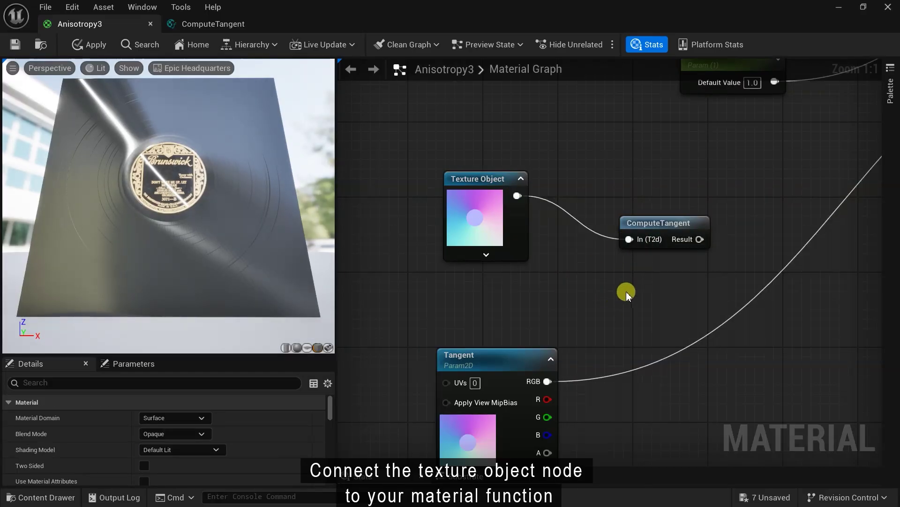
Connect the ComputeTangent result to the material's Tangent input and inspect the highlight on the preview plane
scroll(628, 290, down, 1)
right_drag(624, 285, 457, 385)
drag(486, 378, 796, 178)
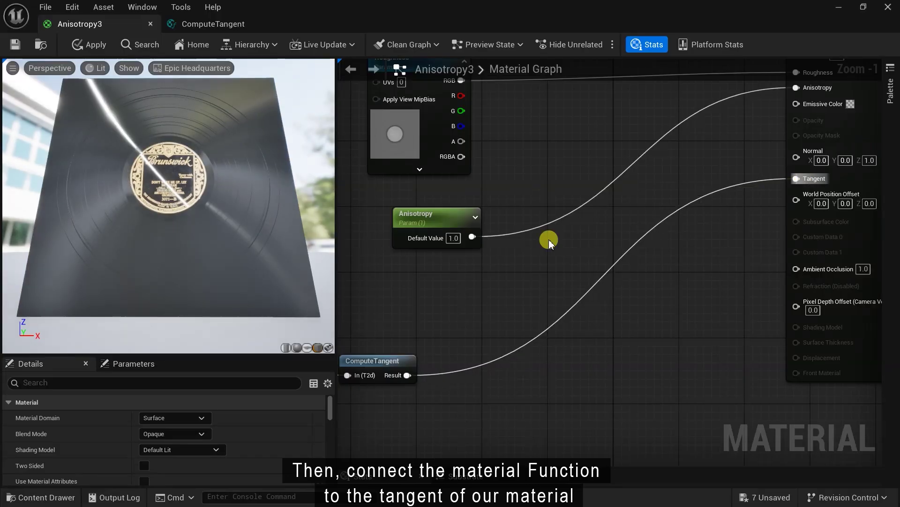
drag(175, 205, 172, 164)
drag(141, 136, 133, 141)
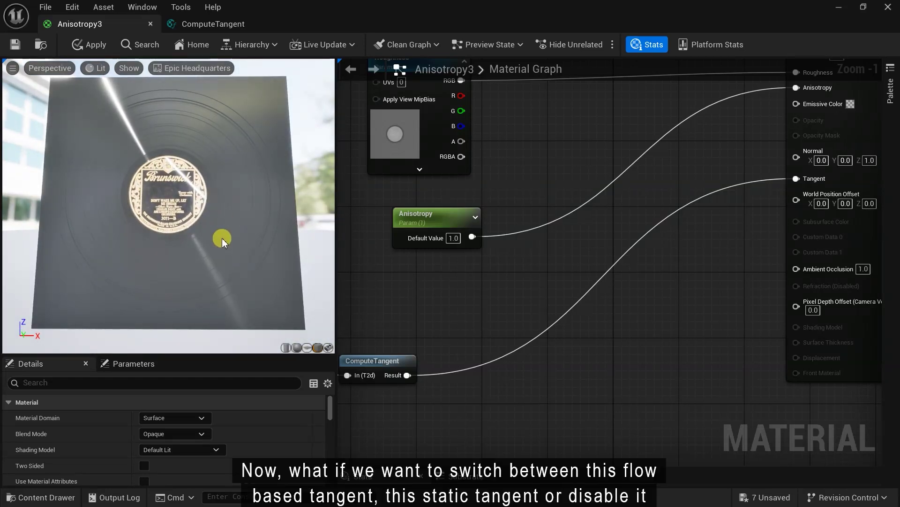
Add a Constant3Vector node with value 0,0,0 below the Tangent texture parameter
scroll(607, 312, down, 3)
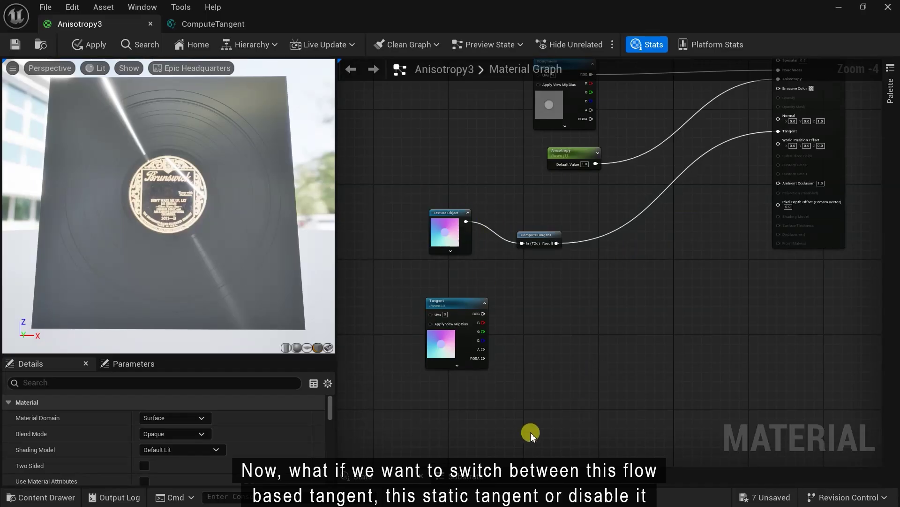
right_drag(486, 398, 450, 354)
right_click(451, 354)
text(const)
click(490, 176)
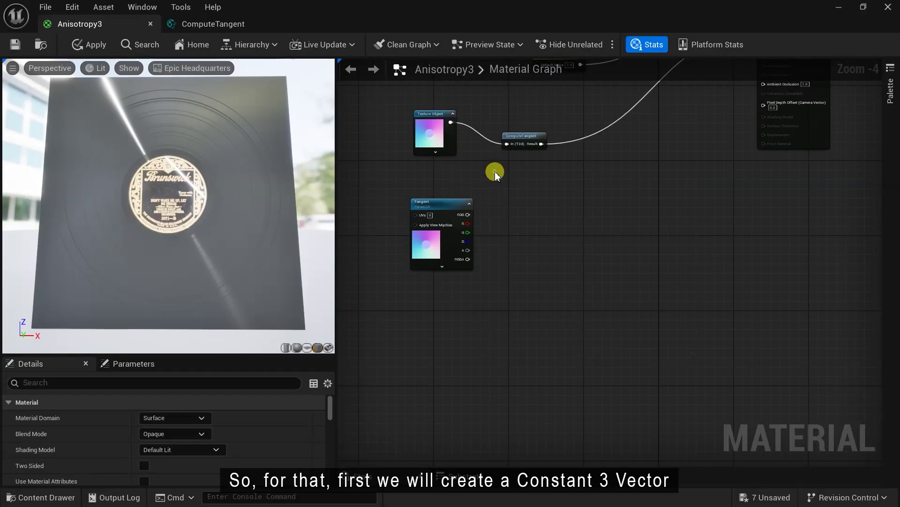
drag(489, 360, 449, 310)
scroll(487, 356, up, 2)
right_drag(486, 356, 484, 394)
Add a static switch parameter named Use Tangent Only, placed beyond the Tangent and constant nodes
right_click(632, 271)
text(static)
click(683, 215)
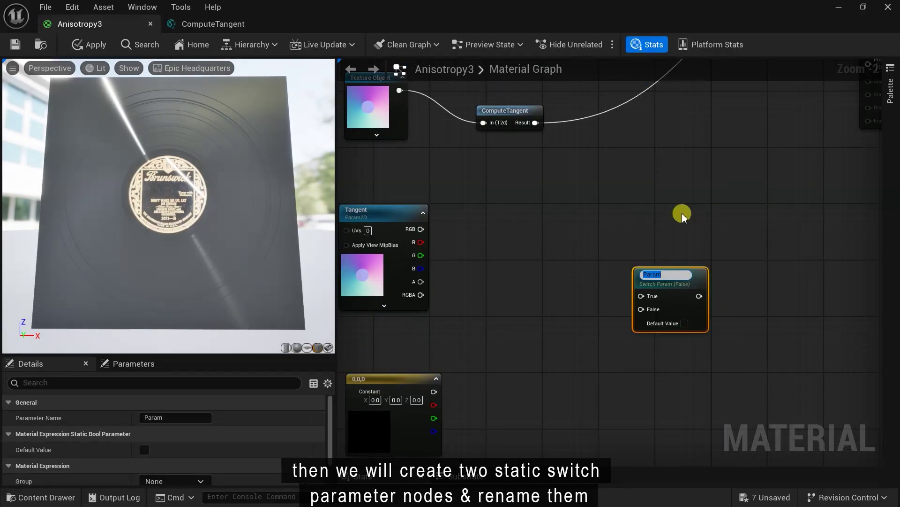
text(Use Tangent Only)
key(Return)
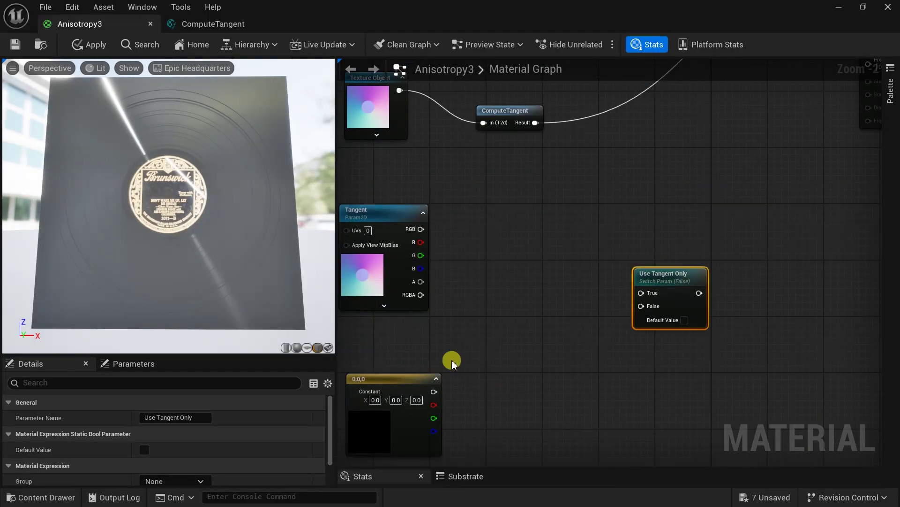
Wire the constant to Use Tangent Only's False input and feed its True input from a new static switch parameter, Use Tangent with Flow Map
drag(434, 398, 632, 313)
text(static)
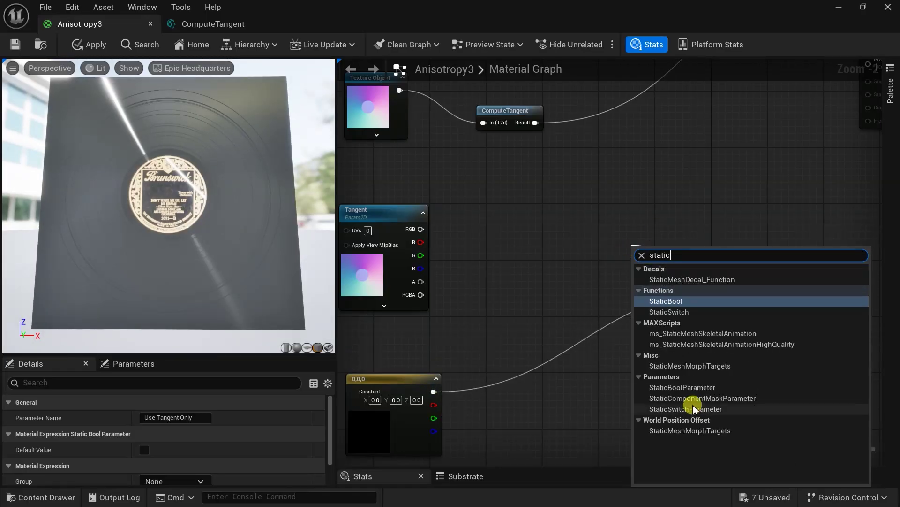
click(695, 408)
text(Use Tangent with Flow Map)
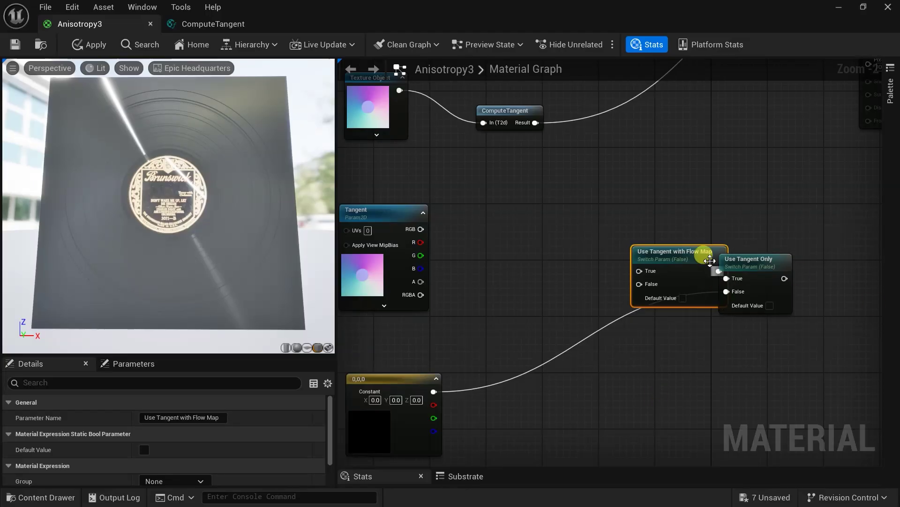
Reposition Use Tangent with Flow Map, connecting ComputeTangent to its True input and the Tangent texture's RGB to False
drag(710, 261, 629, 204)
right_drag(679, 160, 755, 209)
drag(574, 159, 640, 264)
drag(496, 278, 640, 277)
Connect the Use Tangent Only switch's output to the material's Tangent input
scroll(641, 277, down, 2)
drag(628, 369, 682, 153)
right_drag(675, 254, 675, 333)
drag(711, 132, 785, 136)
right_drag(661, 297, 748, 152)
scroll(684, 207, up, 1)
right_drag(686, 206, 754, 177)
Change the group and sort priority of the Use Tangent Only switch parameter
click(763, 289)
scroll(242, 444, down, 2)
drag(170, 445, 112, 451)
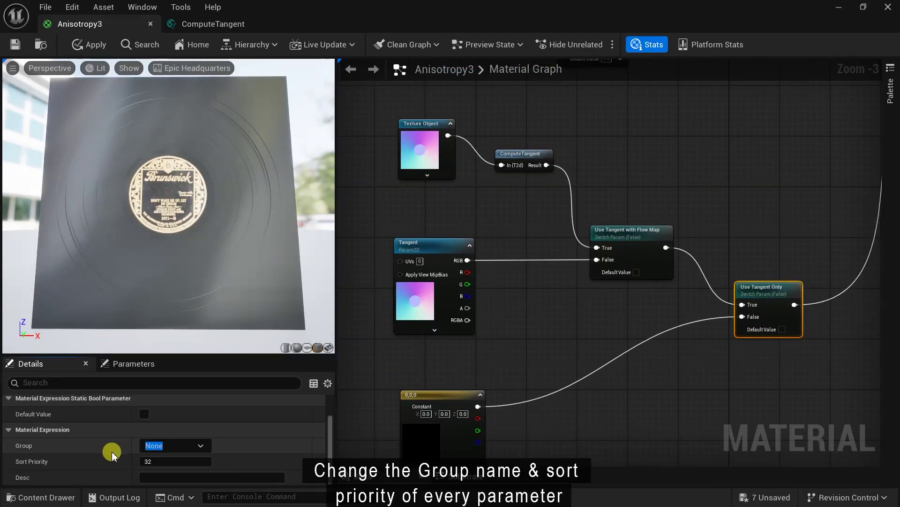
click(149, 462)
Assign the Use Tangent with Flow Map switch to the Anisotropy group with sort priority 15
click(627, 229)
click(180, 445)
click(166, 455)
click(167, 460)
text(15)
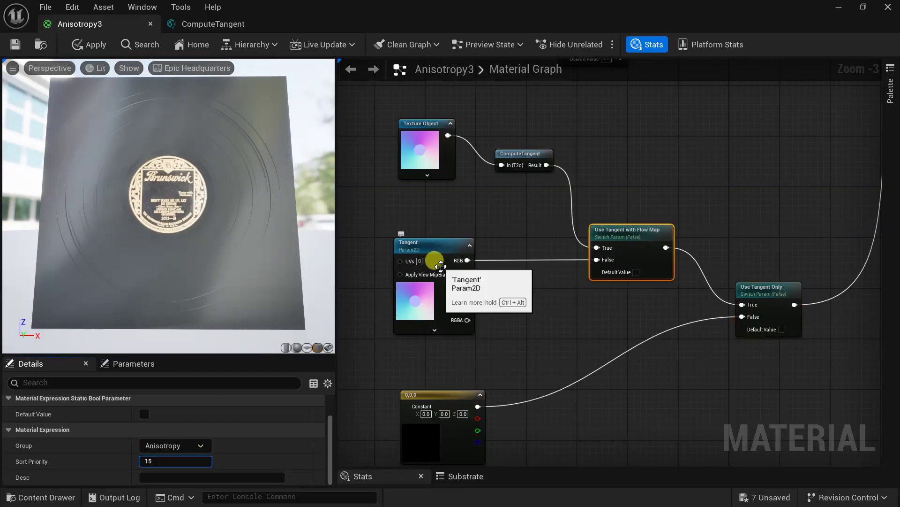
Organize the Tangent and Anisotropy parameters in the Anisotropy group, giving the Anisotropy scalar sort priority 1
click(446, 261)
click(169, 429)
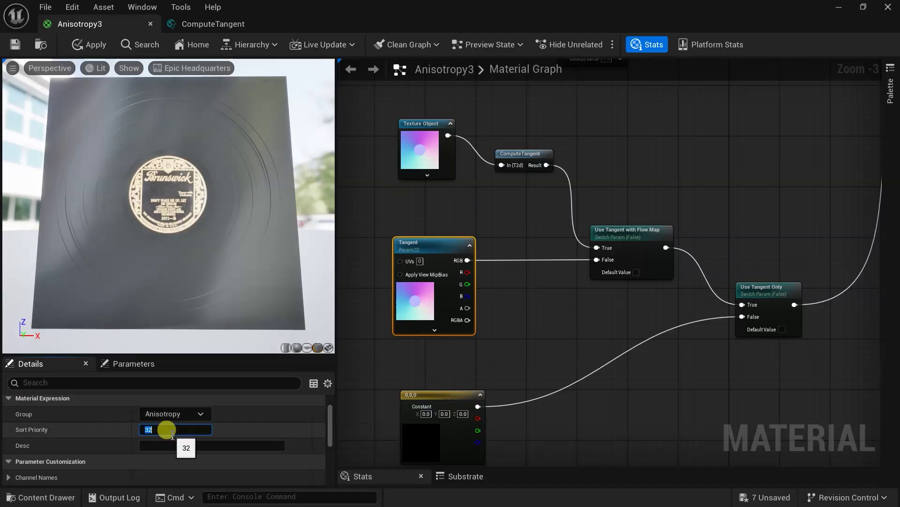
scroll(543, 272, down, 1)
right_drag(542, 272, 480, 414)
click(498, 236)
scroll(205, 462, down, 3)
Assign the Basecolor, Metal and Roughness texture parameters together to the PBR group
drag(452, 133, 534, 289)
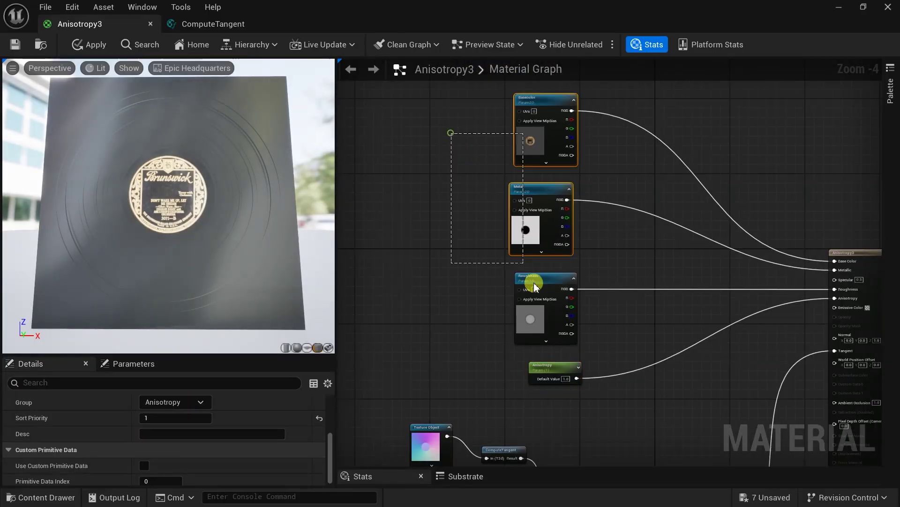
scroll(253, 464, down, 3)
scroll(235, 446, up, 3)
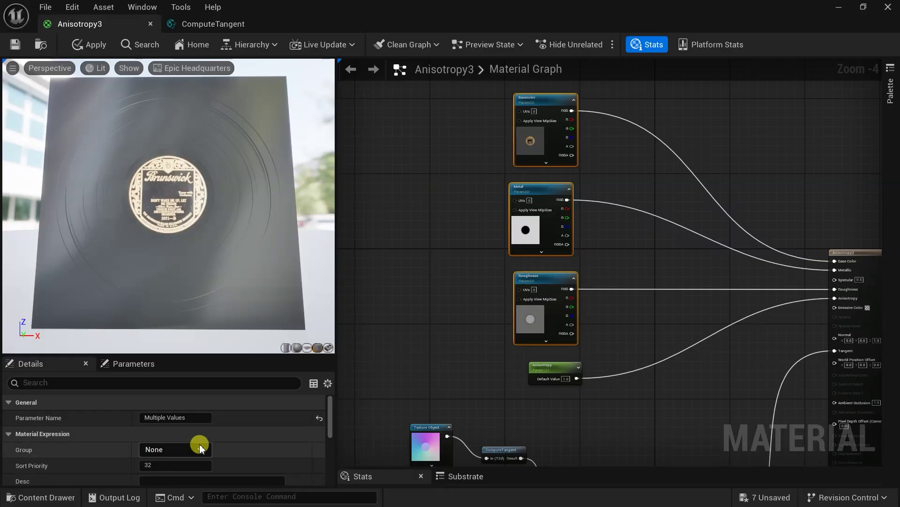
click(194, 449)
click(507, 335)
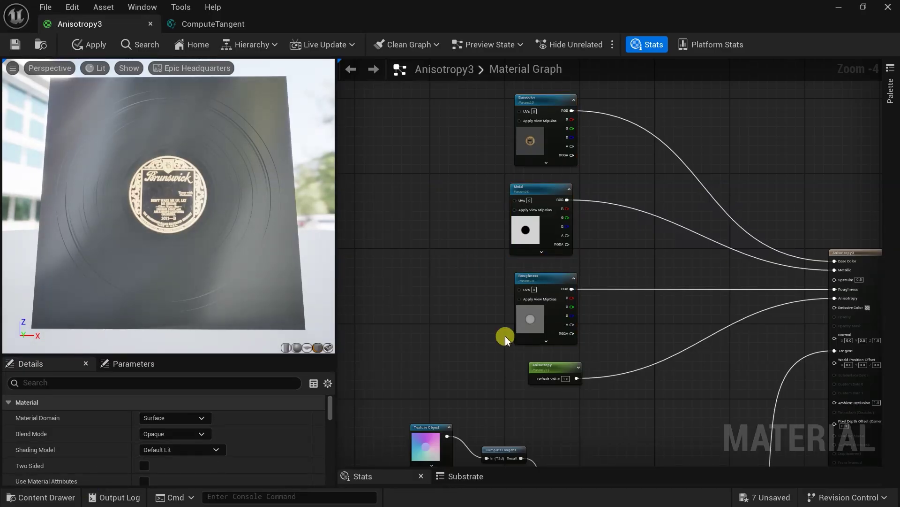
Enclose all the tangent nodes in a comment box titled Tangent and reposition it below the other parameters
click(544, 370)
scroll(566, 293, down, 2)
scroll(566, 293, up, 1)
right_drag(566, 294, 566, 179)
drag(438, 408, 695, 235)
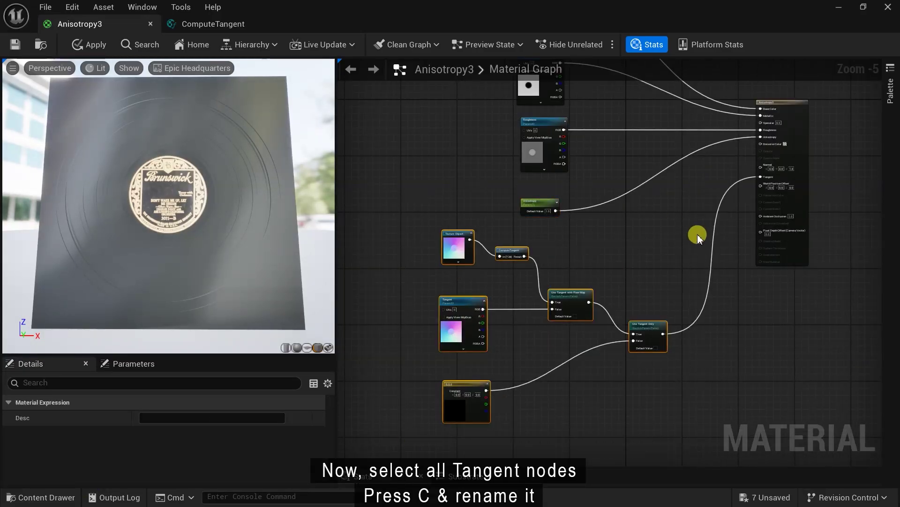
key(c)
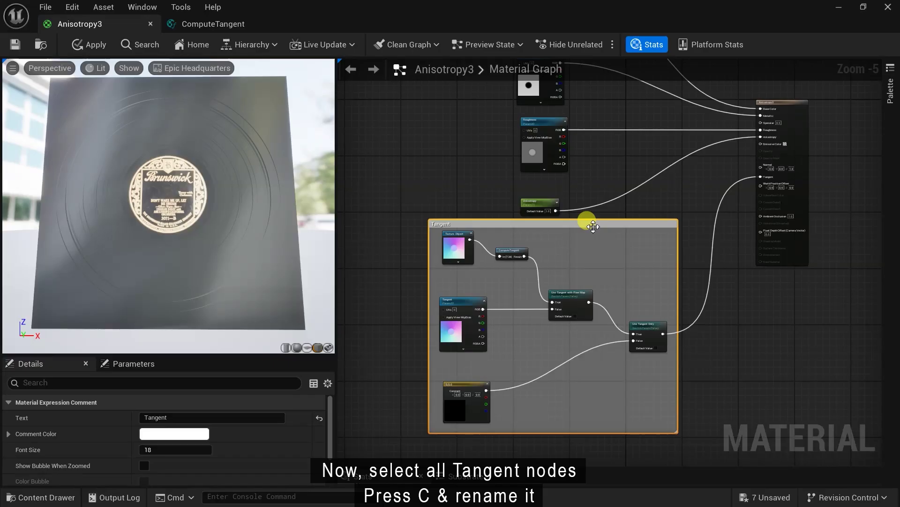
drag(593, 227, 527, 263)
scroll(649, 281, down, 1)
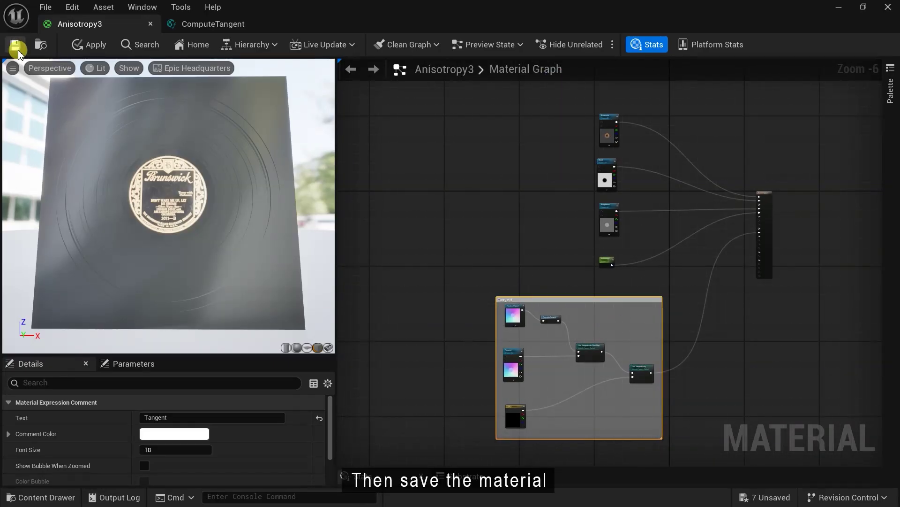
Save the material and open the Anisotropy3_Inst material instance from the Materials folder
click(43, 497)
click(60, 347)
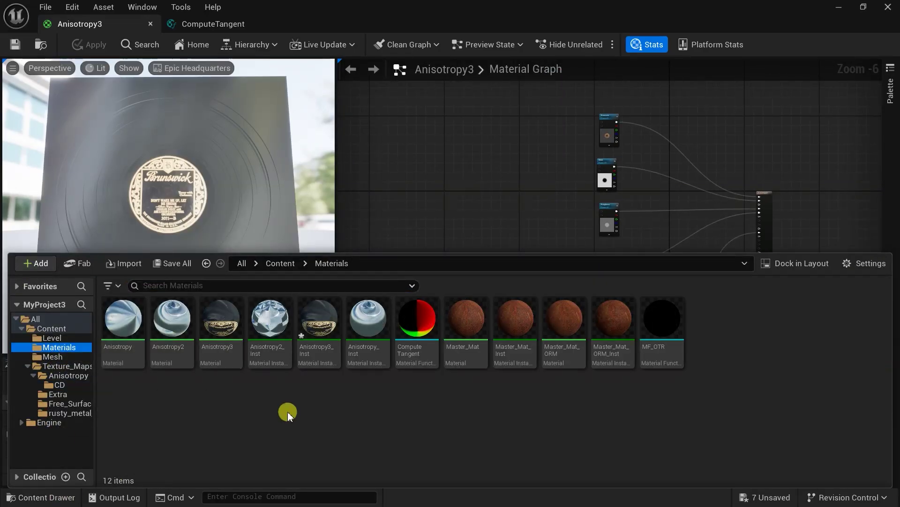
double_click(328, 333)
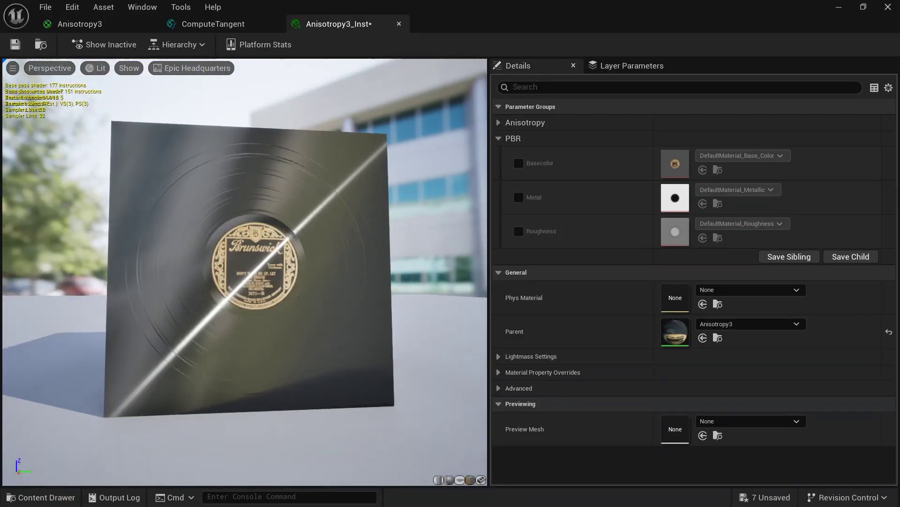
mouse_move(355, 322)
mouse_down()
mouse_move(366, 328)
mouse_move(355, 322)
mouse_up()
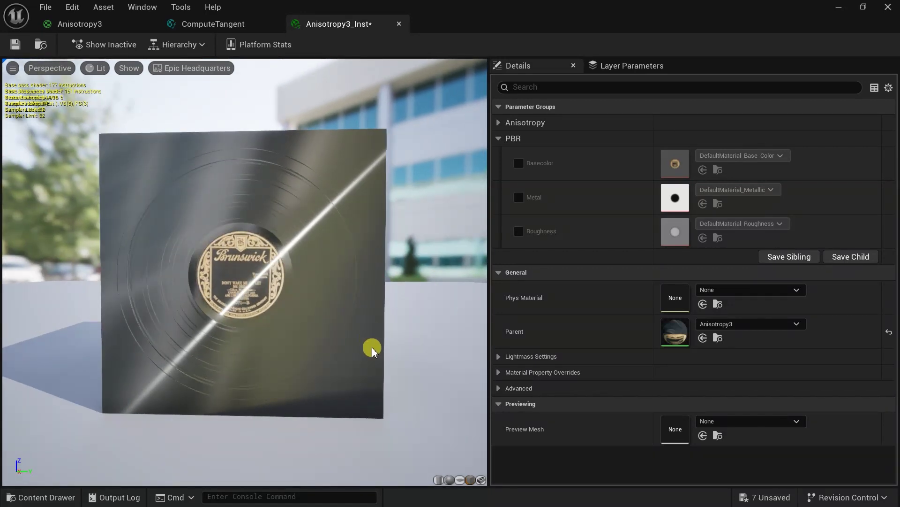
Expand the instance's Anisotropy parameters, override Use Tangent Only and switch it on
click(498, 123)
click(518, 157)
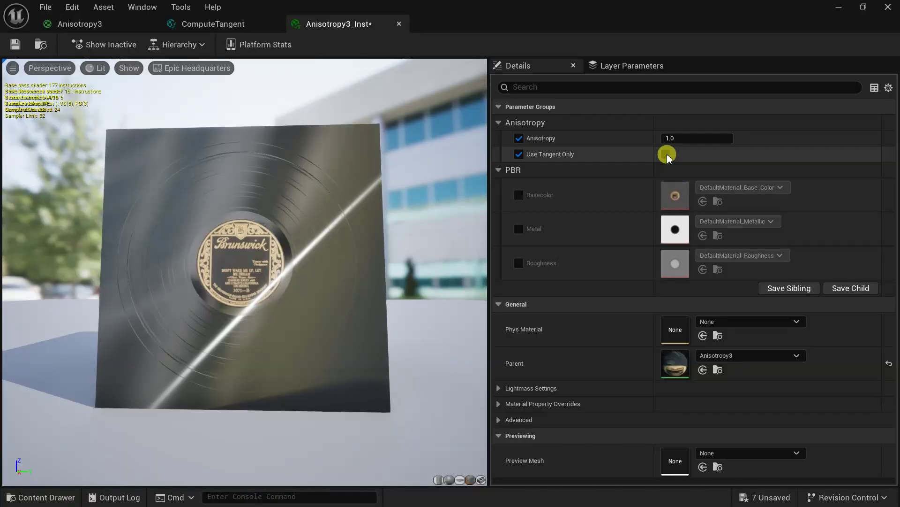
click(666, 154)
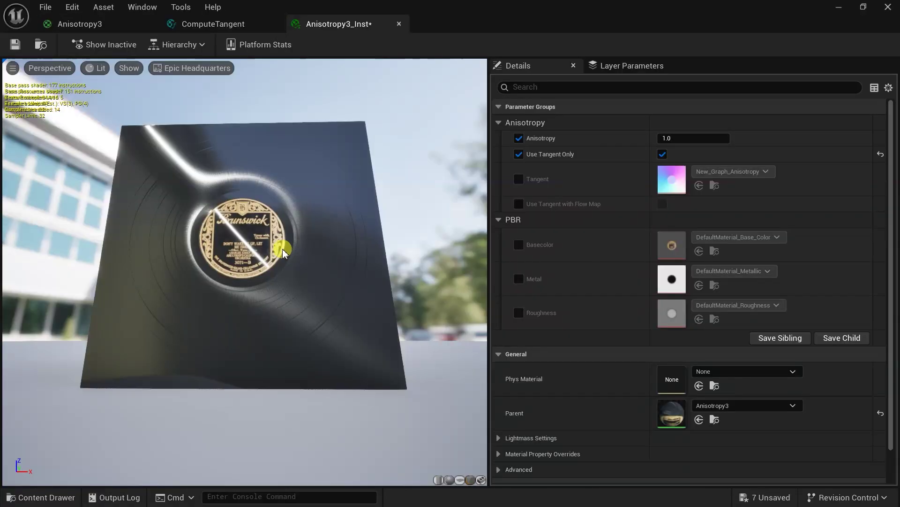
Enable the Tangent texture override, then override Use Tangent with Flow Map and switch it on
click(519, 179)
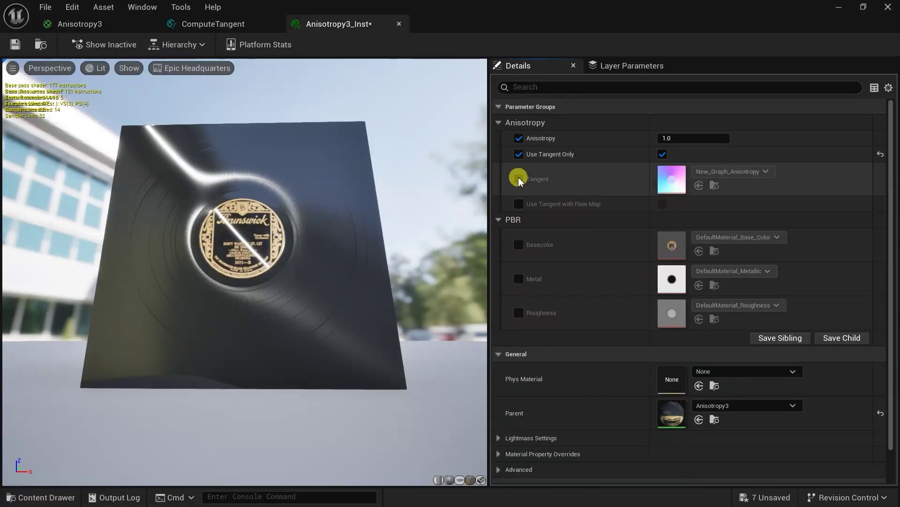
click(727, 172)
click(798, 171)
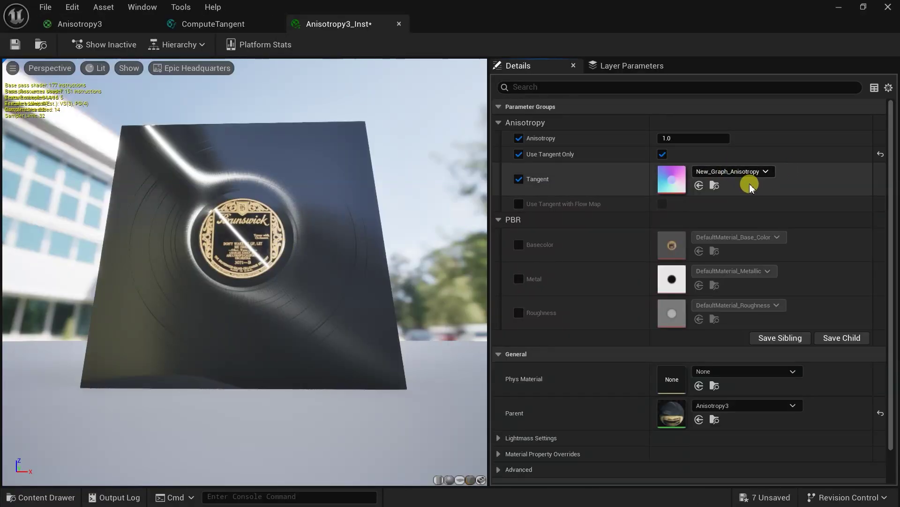
click(518, 204)
click(662, 204)
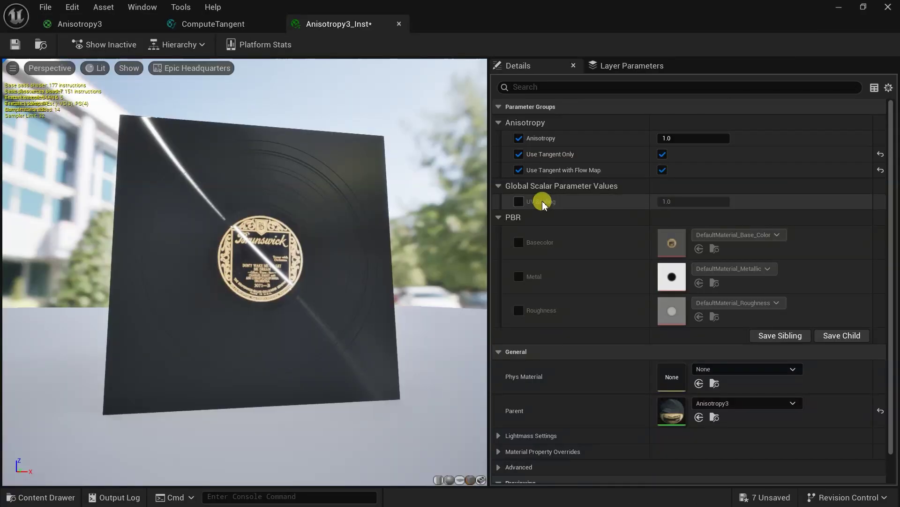
Enable the UV Scaling, Basecolor, Metal and Roughness overrides and save the material instance
click(518, 242)
click(519, 276)
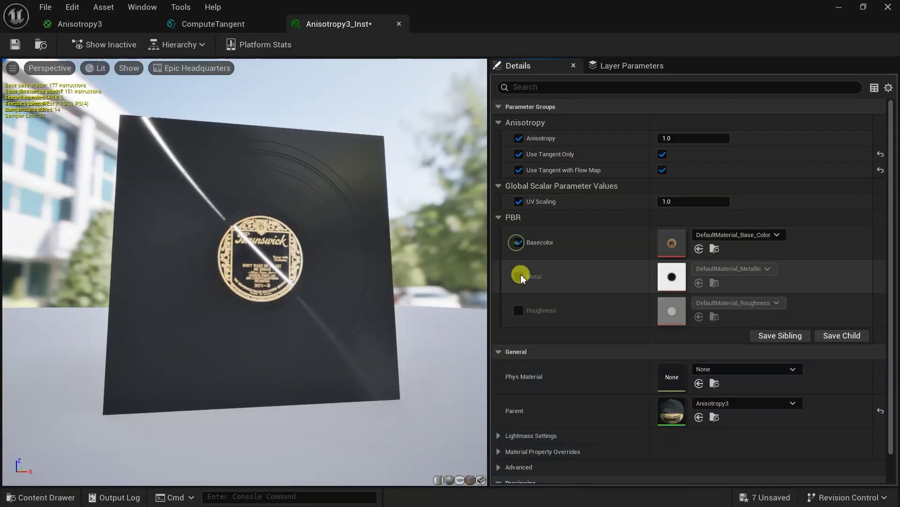
click(519, 310)
click(15, 45)
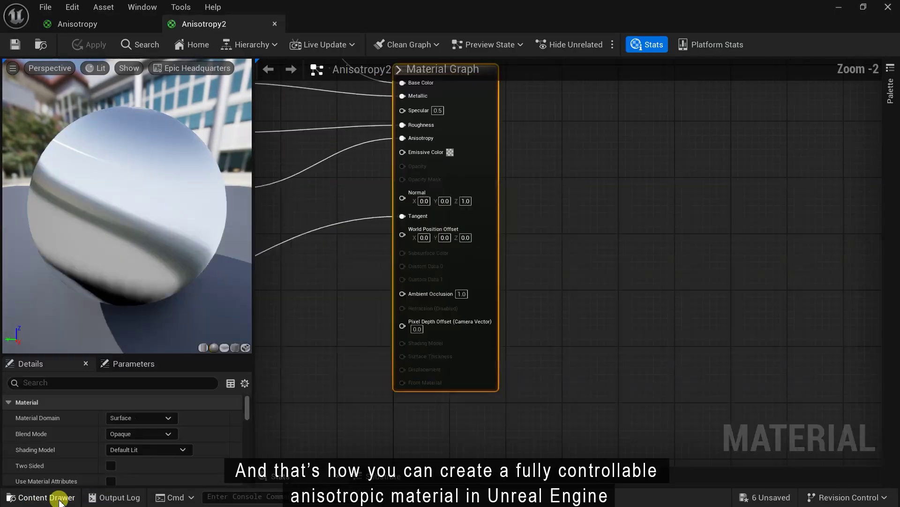
Review the node graphs of the Anisotropy, Anisotropy2 and Anisotropy3 materials and the ComputeTangent function
click(60, 498)
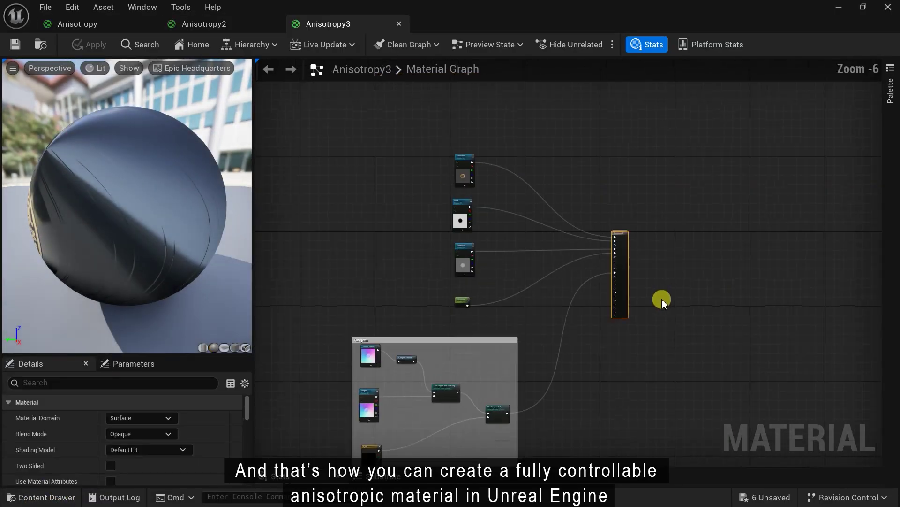
click(251, 24)
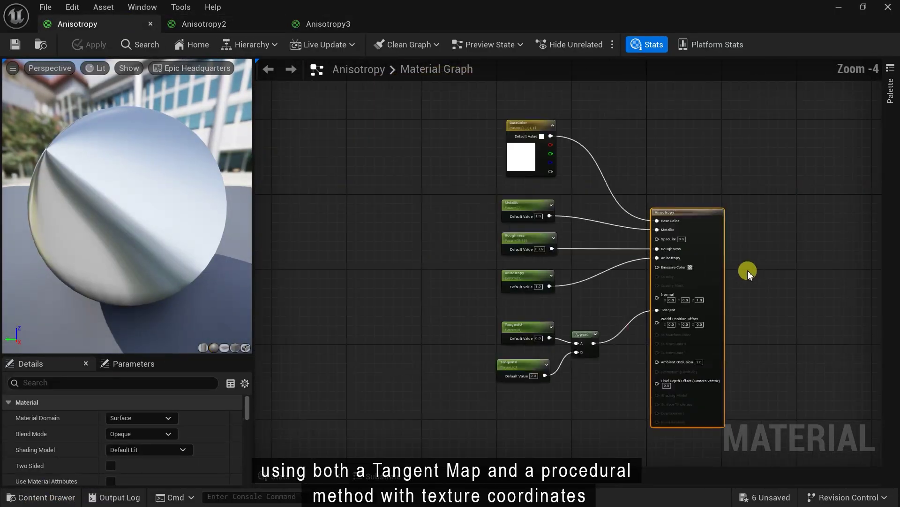
scroll(748, 244, up, 2)
click(247, 25)
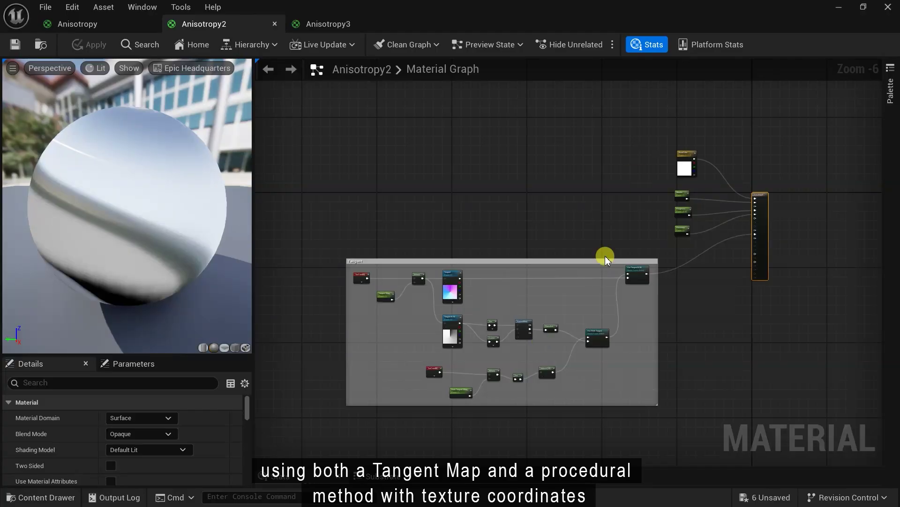
click(336, 28)
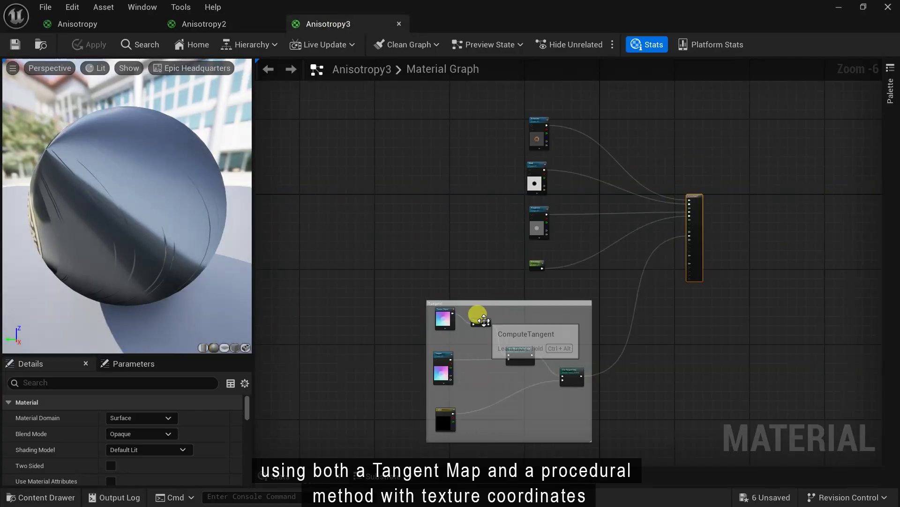
scroll(483, 320, up, 3)
double_click(480, 322)
scroll(651, 355, up, 1)
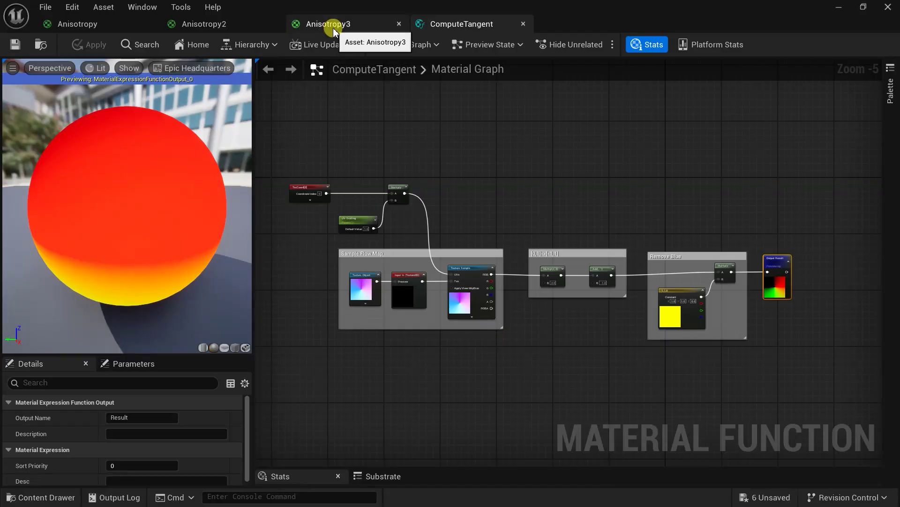
click(75, 25)
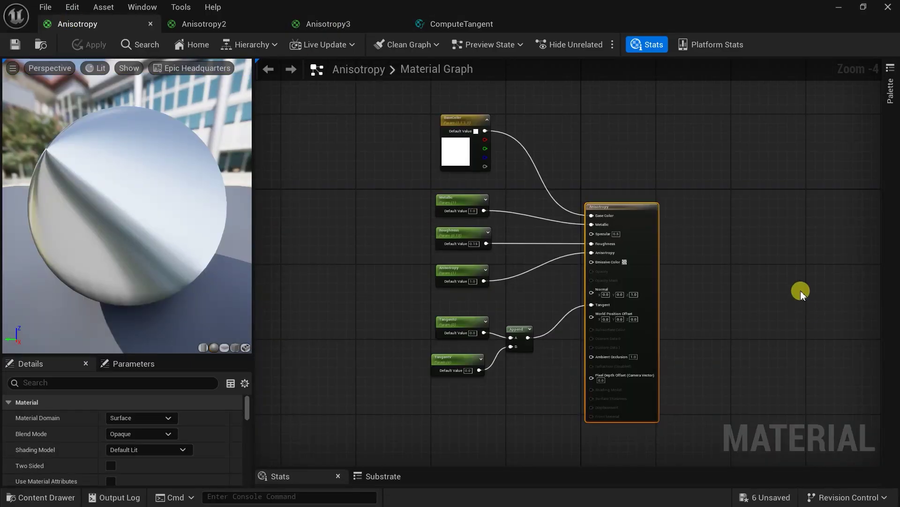